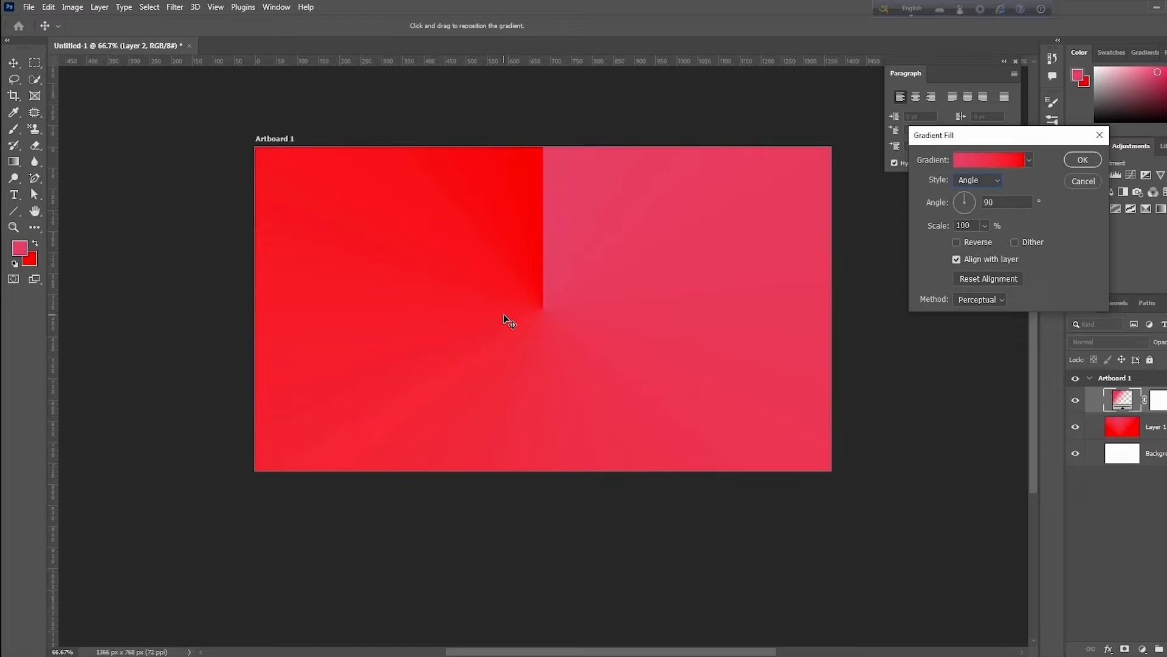
Try the Reflected style on the gradient fill and set its style to Diamond.
click(977, 180)
click(982, 219)
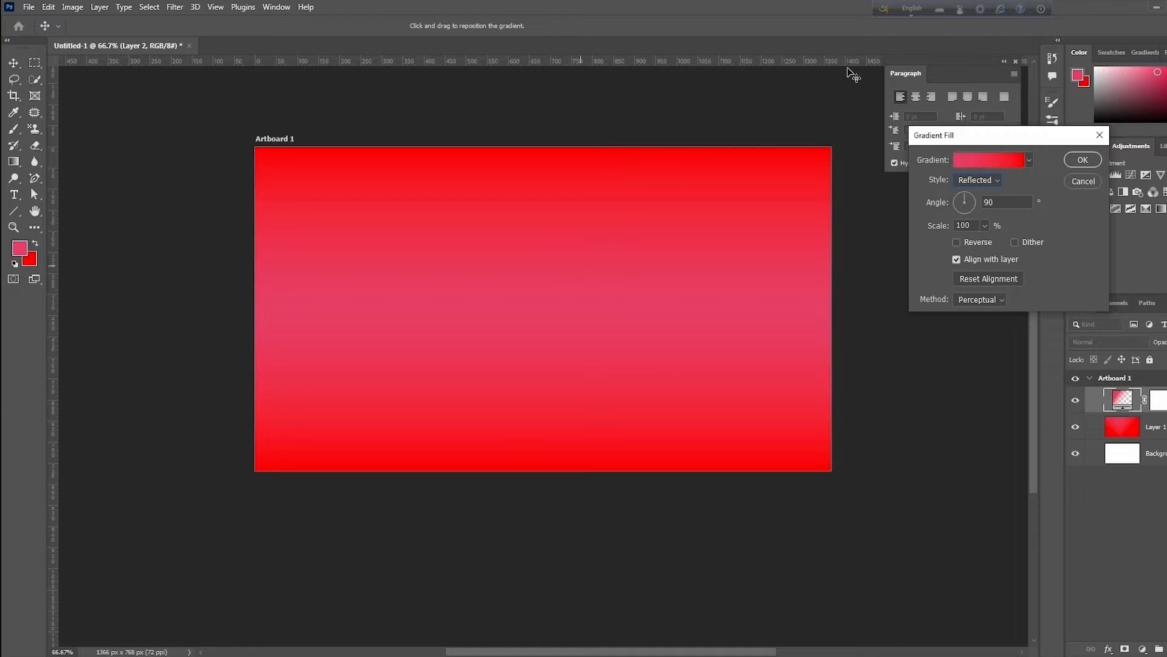
click(976, 178)
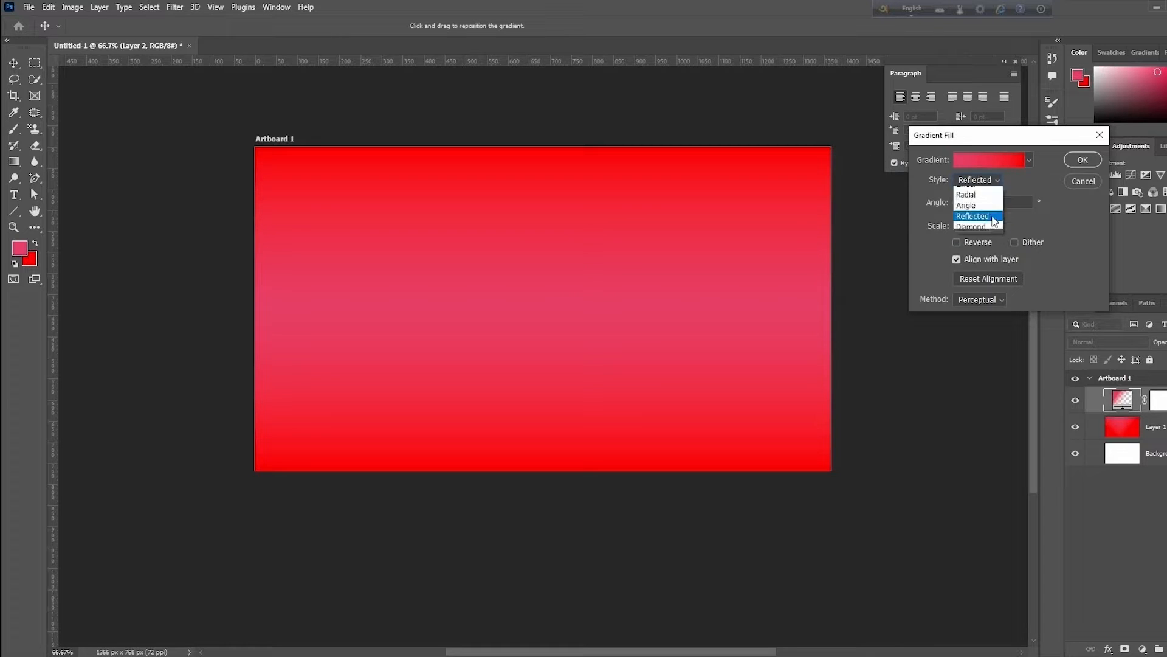
click(986, 237)
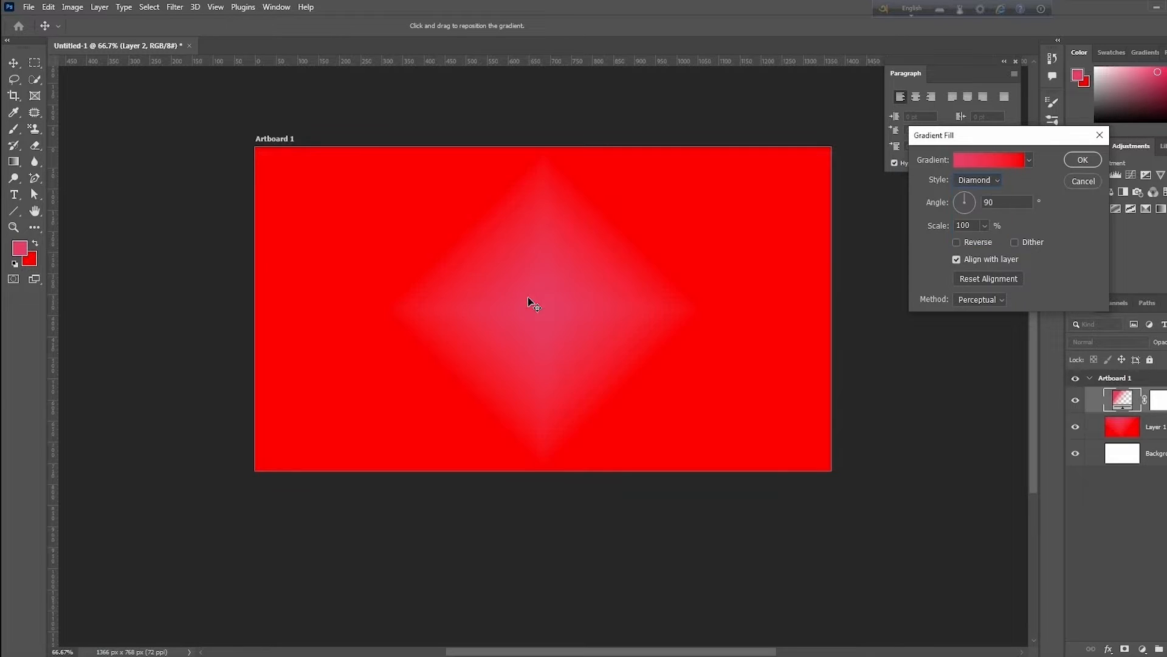
click(972, 184)
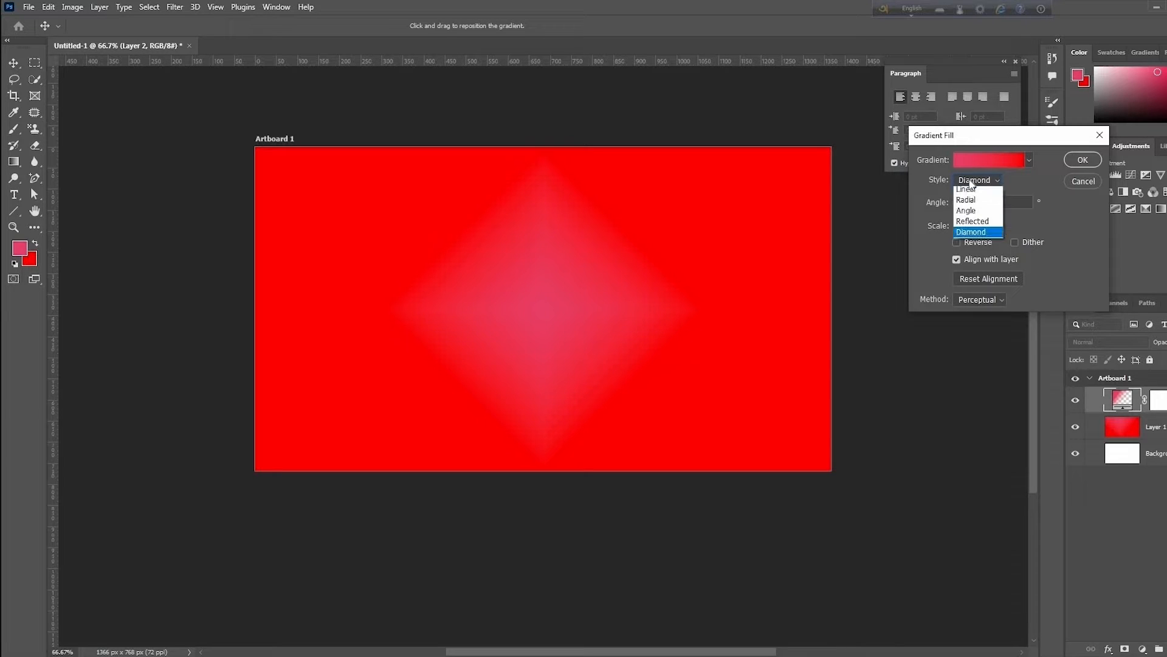
click(1042, 183)
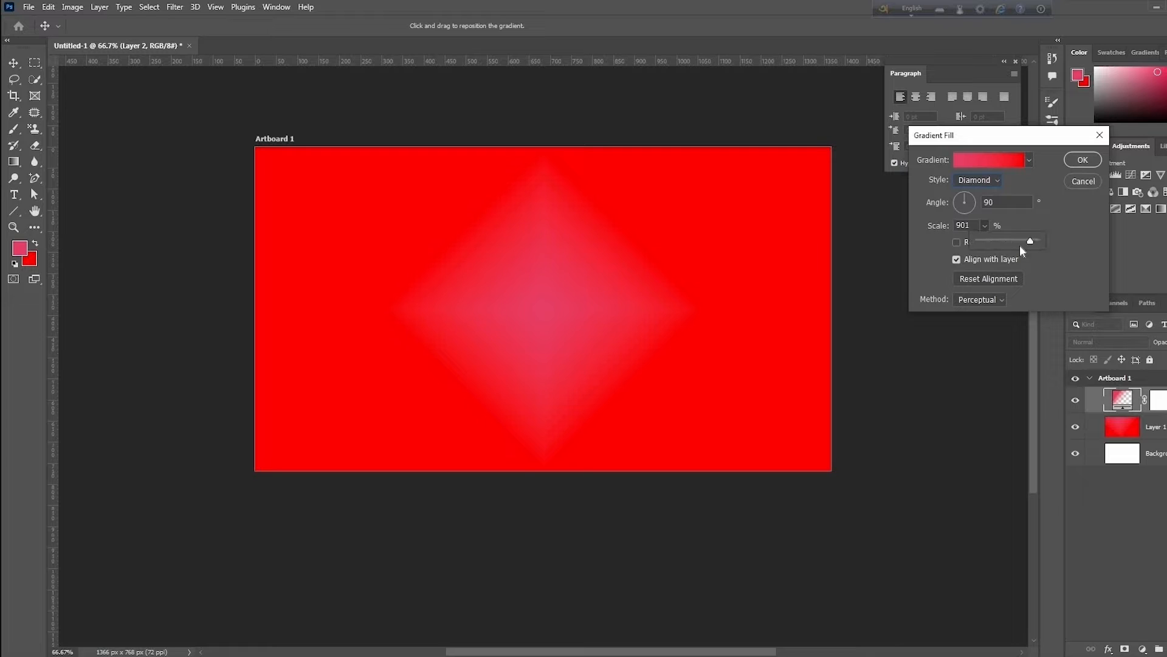
Keep the gradient fill's scale at 100% and turn on Reverse to swap its colours.
click(1019, 244)
click(976, 240)
click(964, 245)
click(965, 245)
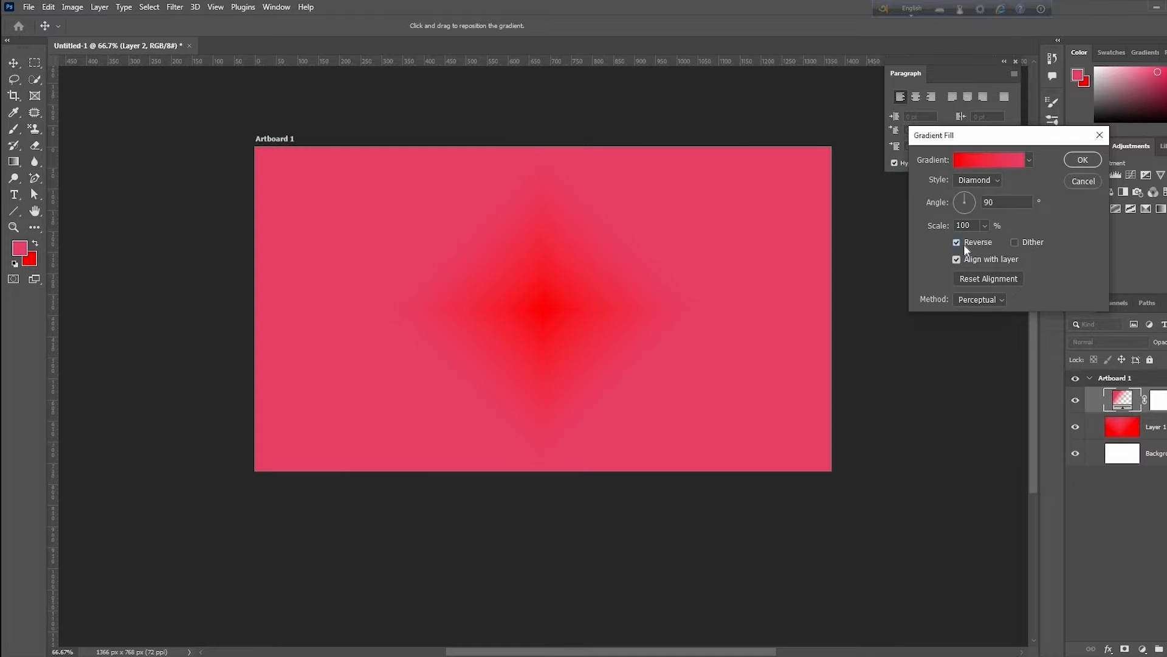
click(964, 245)
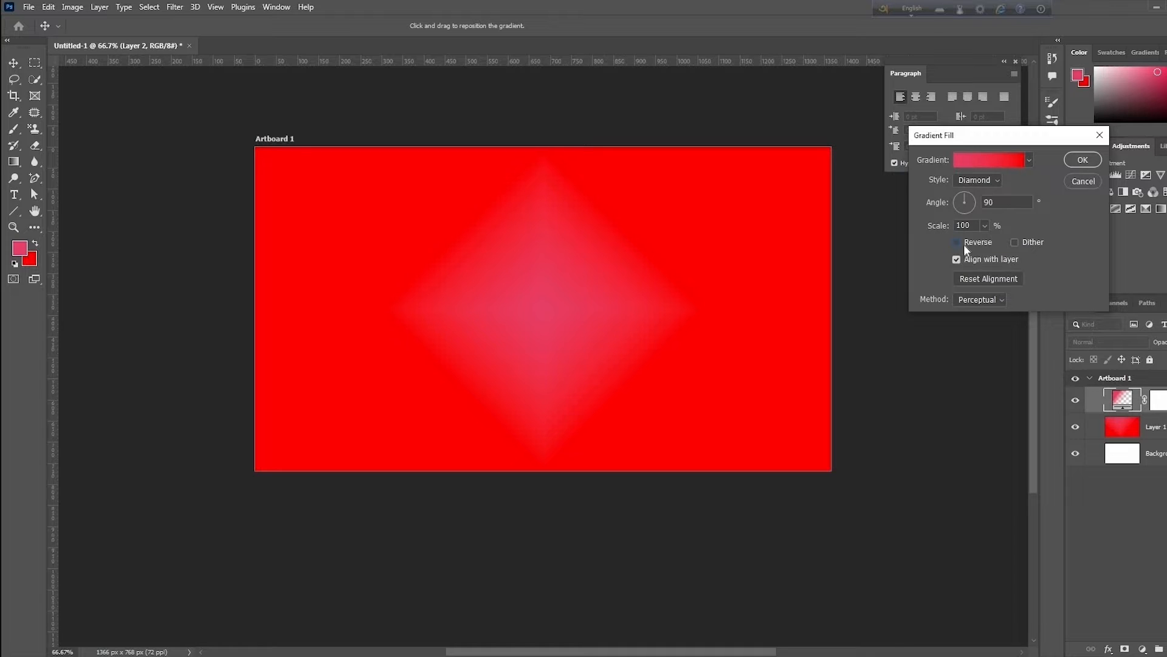
click(964, 245)
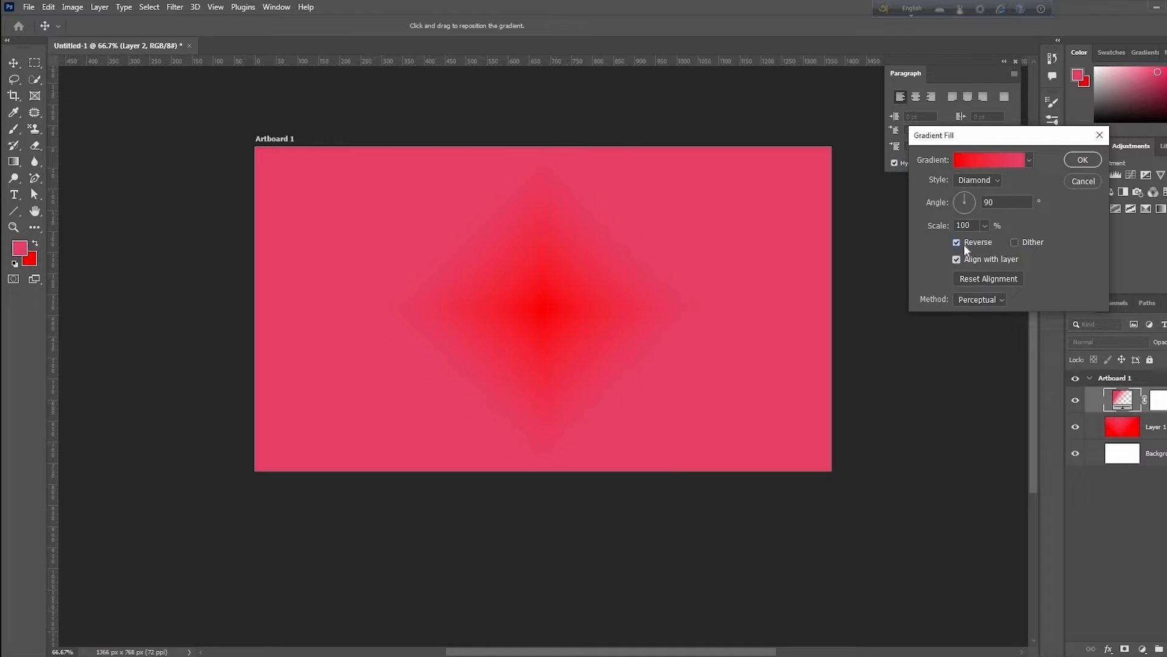
Try the Classic method, set the method to Perceptual, and apply the gradient fill.
click(1013, 243)
click(980, 300)
click(974, 320)
click(980, 300)
click(974, 322)
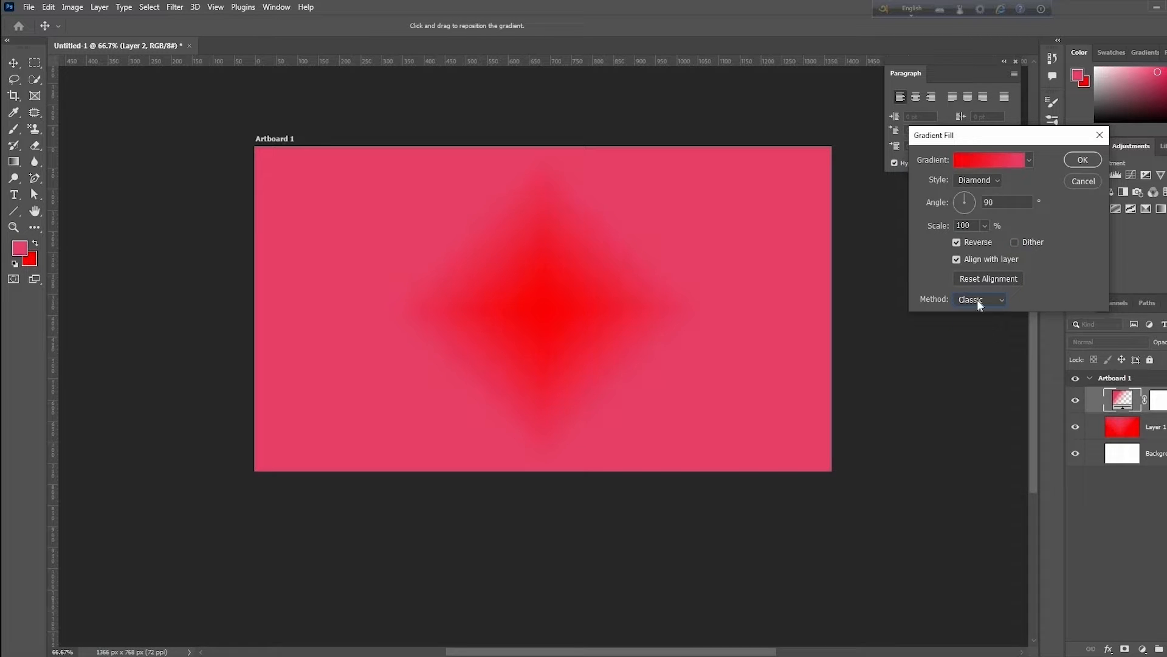
click(976, 299)
click(990, 313)
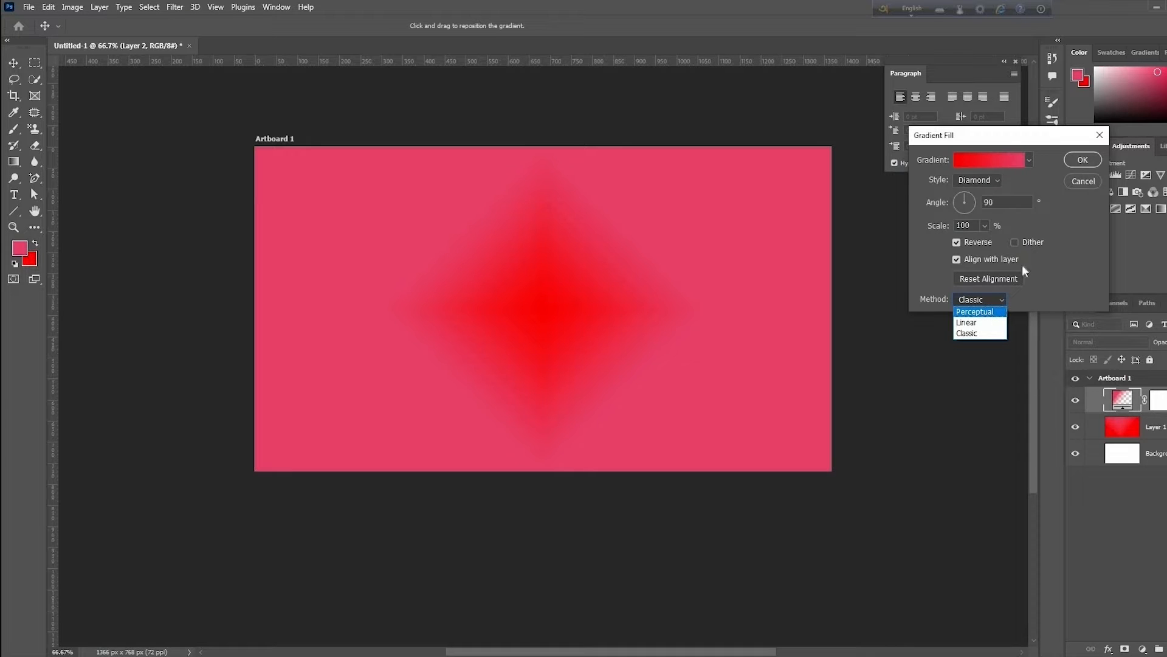
click(1088, 162)
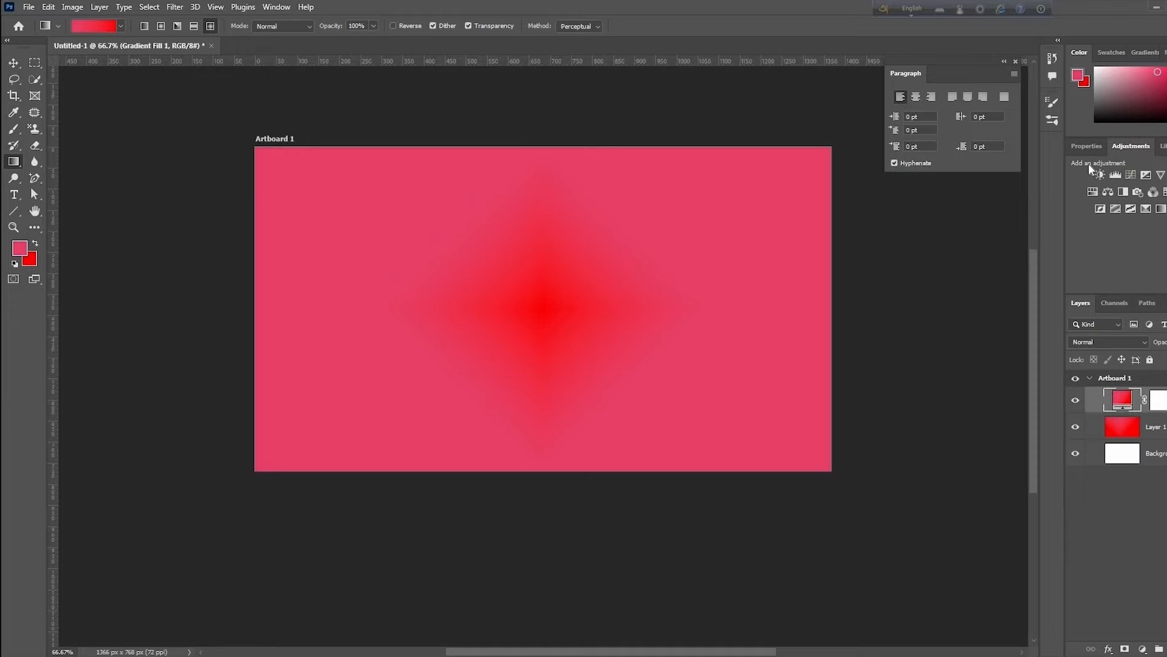
Add a new empty layer directly above the gradient fill layer.
click(1145, 427)
click(1166, 649)
drag(1150, 427, 1145, 388)
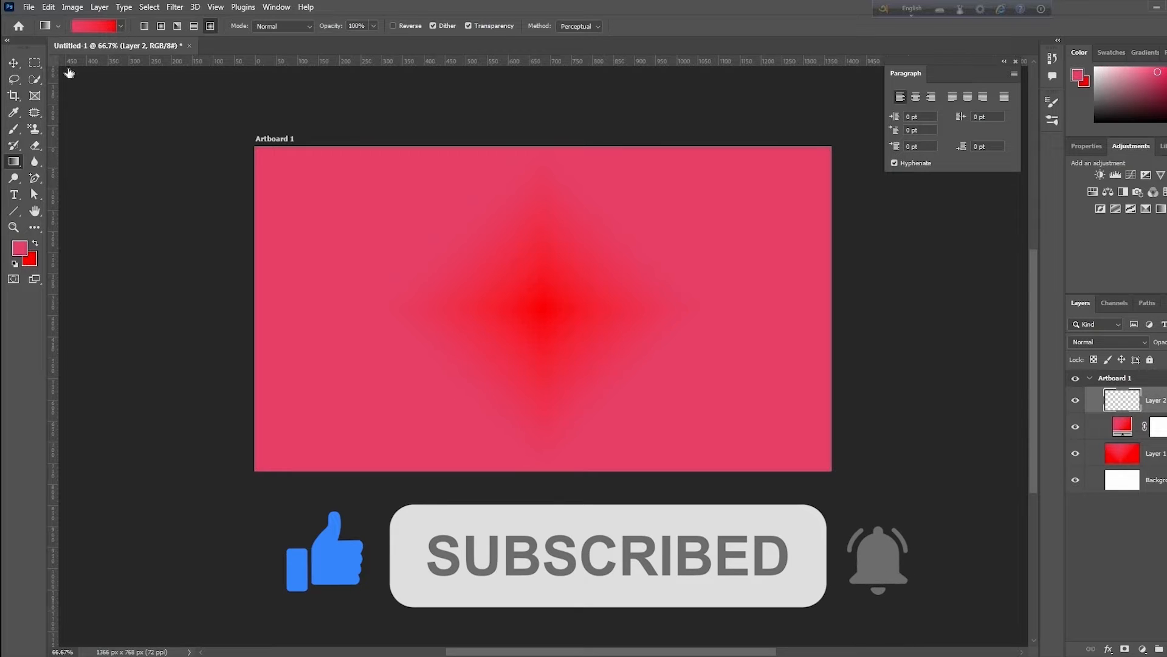
Draw a pink-to-transparent diamond gradient from the artboard's top to below its bottom edge on Layer 2, and hide the three layers below.
click(120, 25)
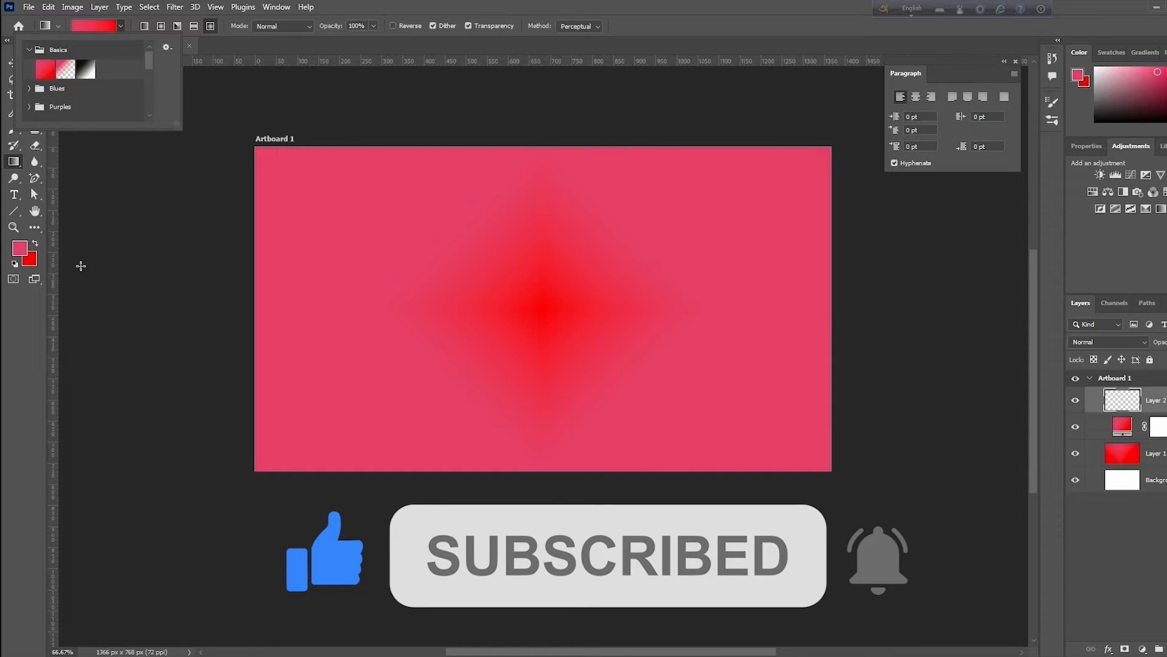
click(11, 163)
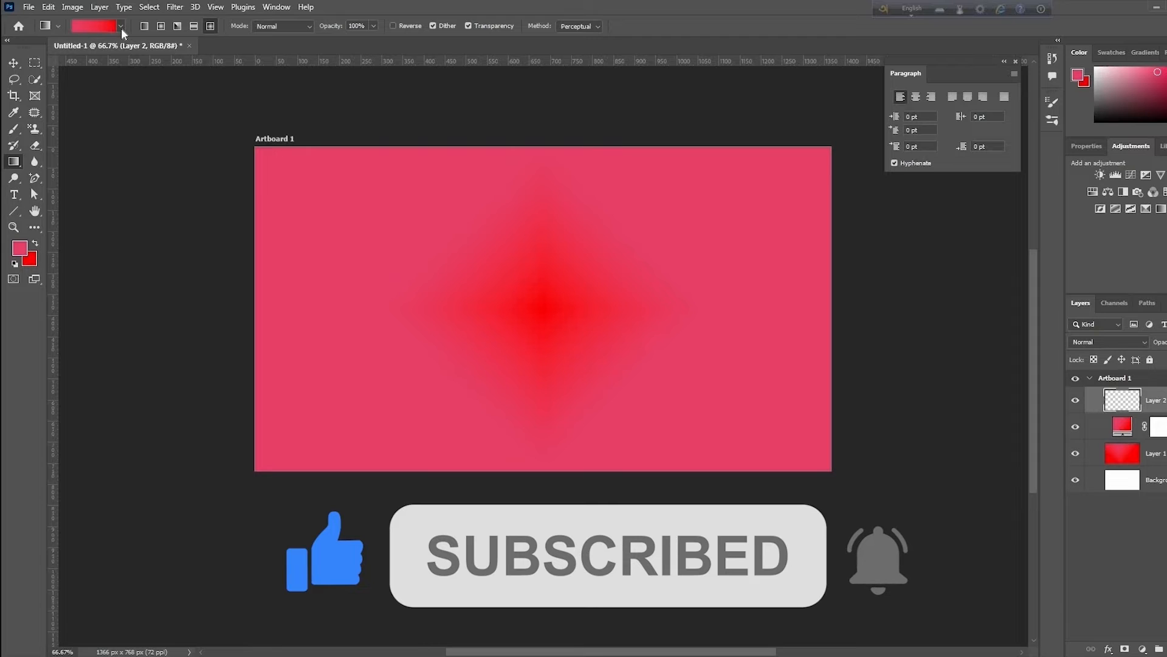
click(121, 26)
click(66, 69)
drag(568, 176, 580, 505)
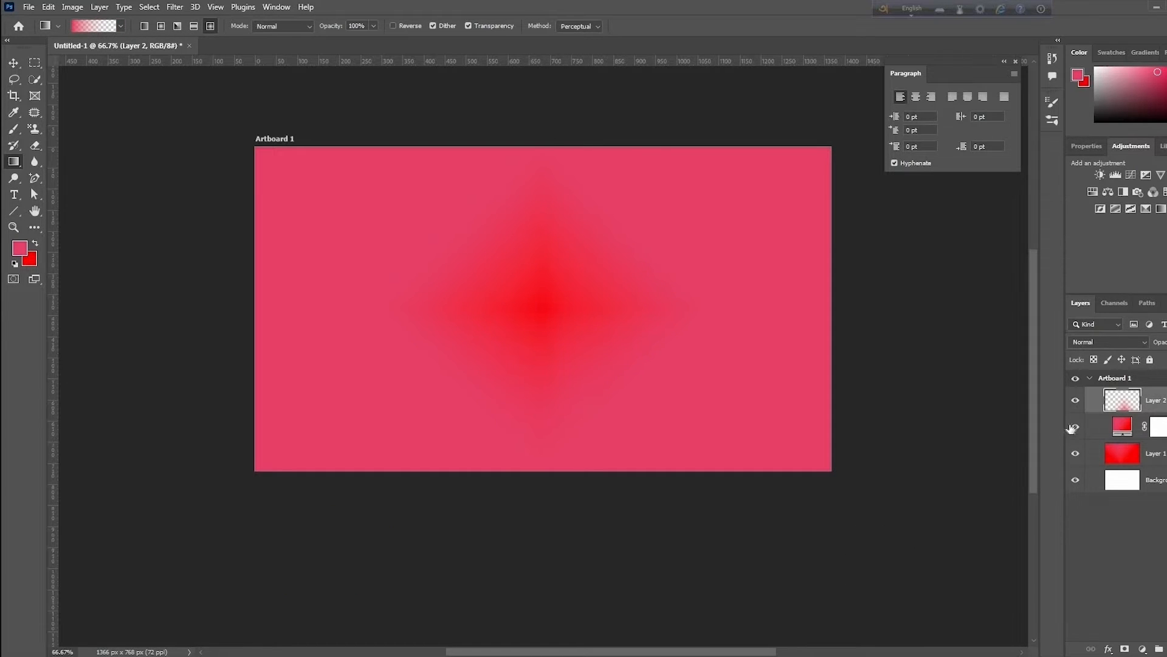
drag(1074, 427, 1077, 481)
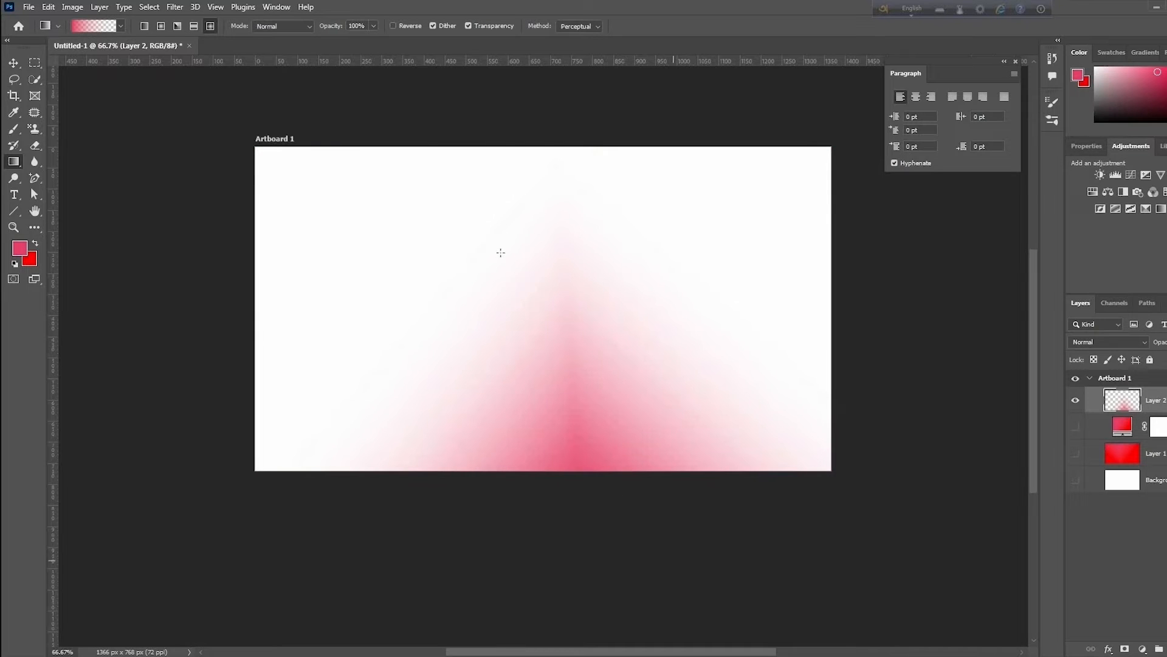
Add two more diamond gradients on Layer 2 and a linear gradient running from the artboard's bottom to its top.
drag(507, 241, 659, 555)
drag(329, 541, 347, 378)
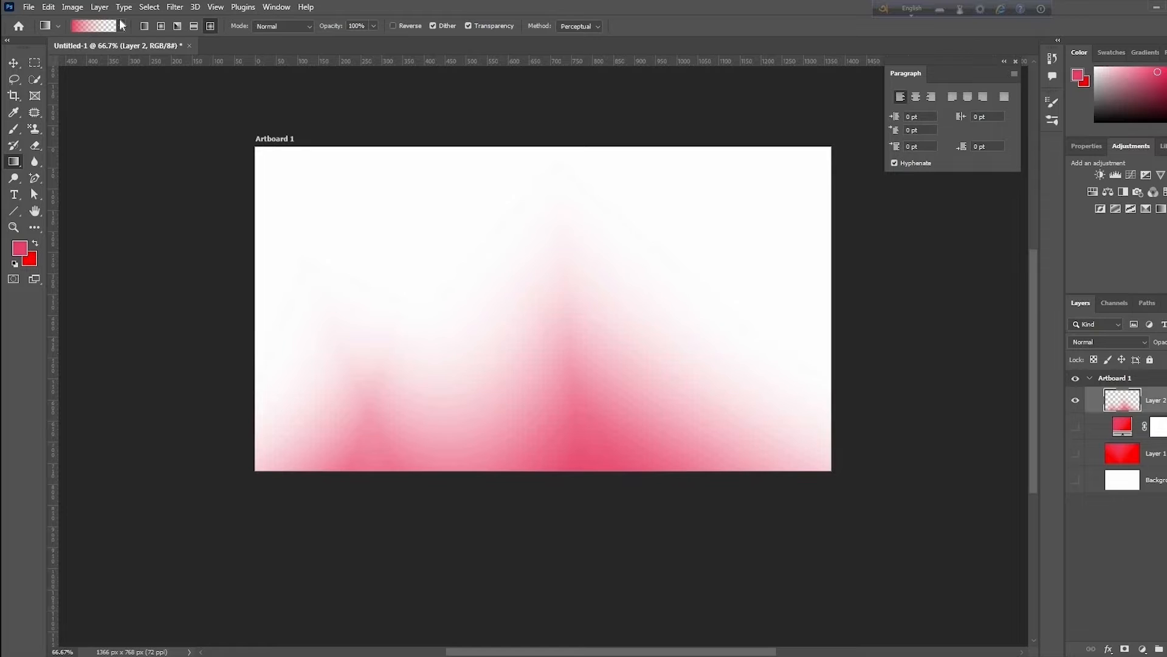
click(144, 25)
drag(532, 495, 549, 177)
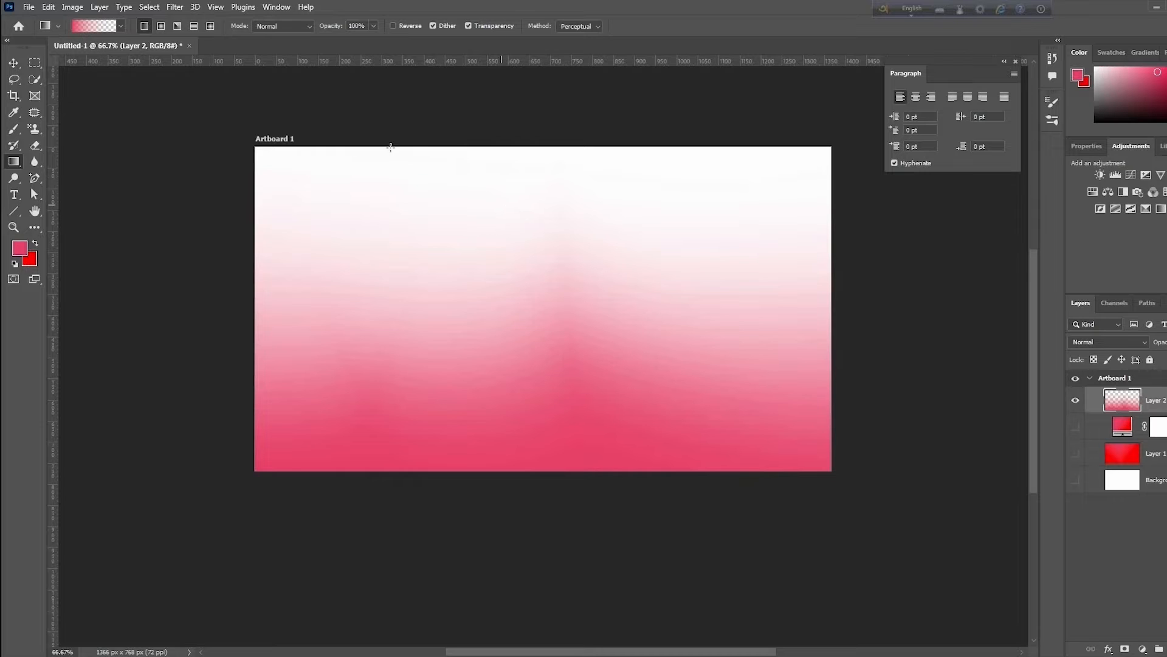
Fill Layer 2's gradient and the remaining white area with the pink foreground colour using the Paint Bucket, and return to the Gradient Tool.
right_click(19, 164)
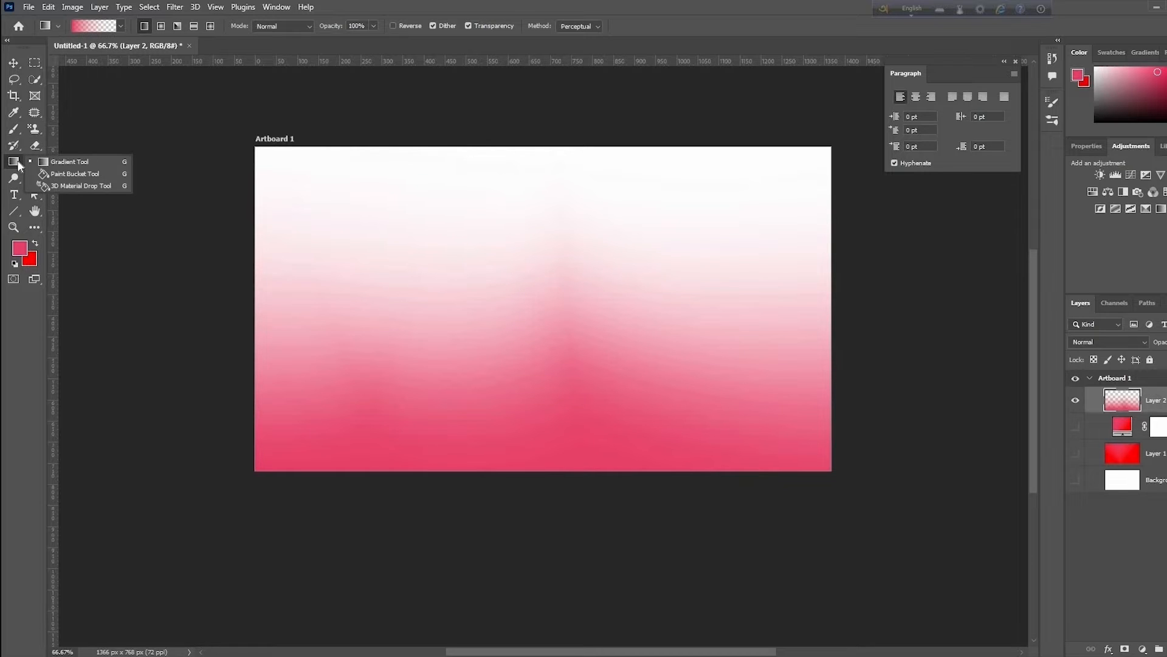
click(53, 175)
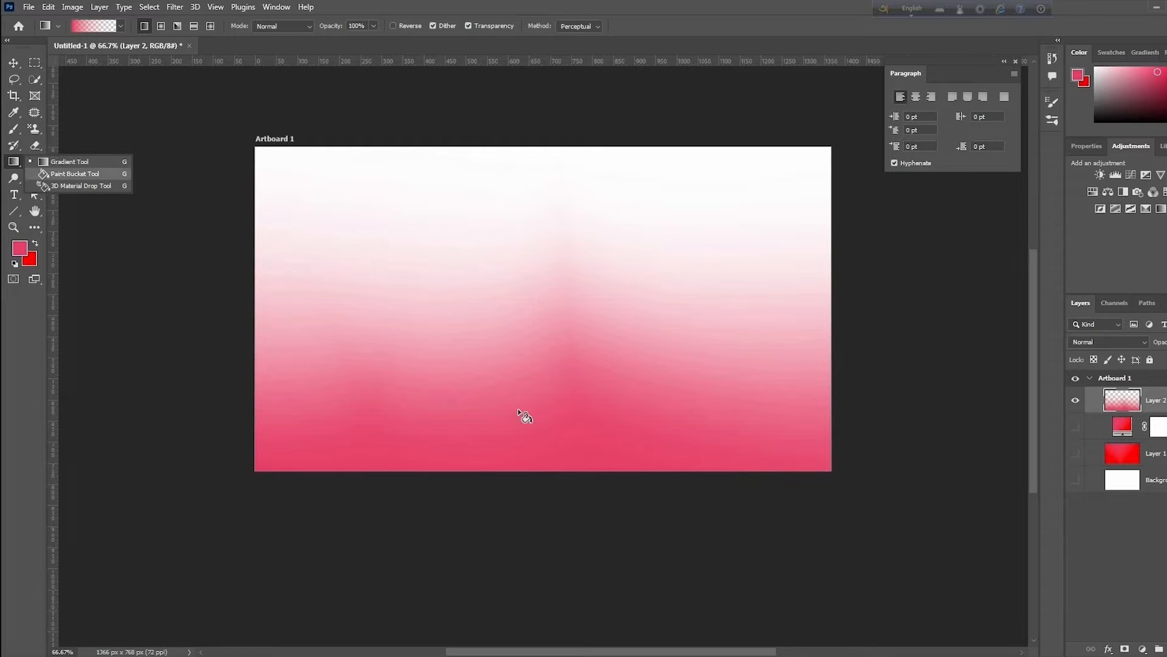
click(574, 349)
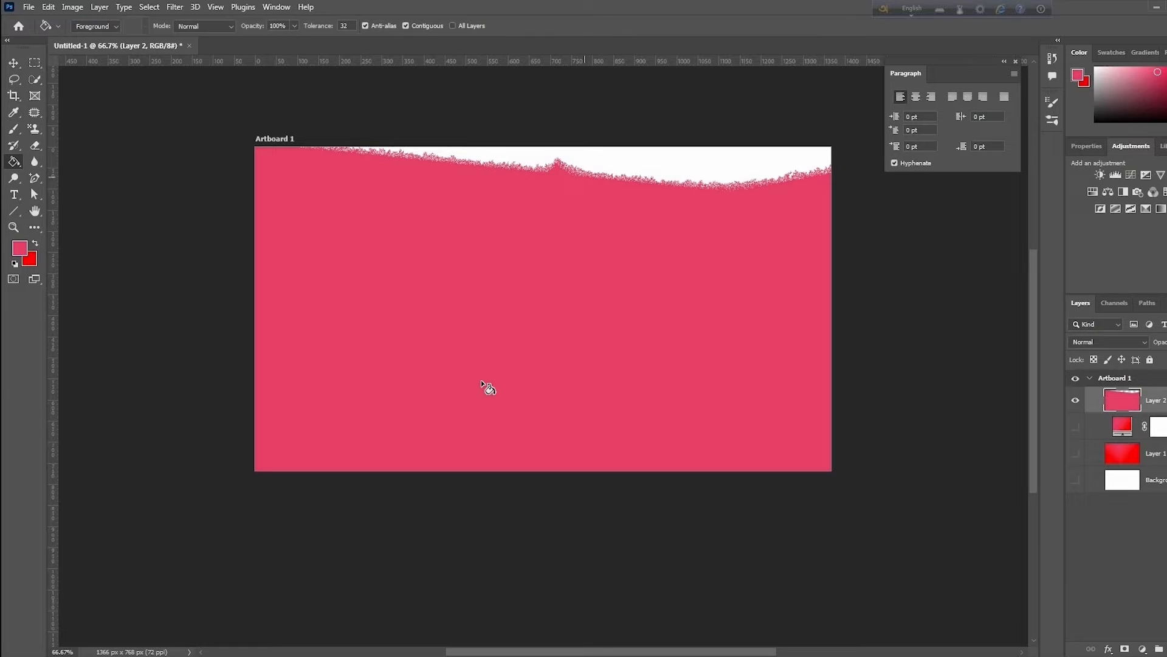
right_click(15, 165)
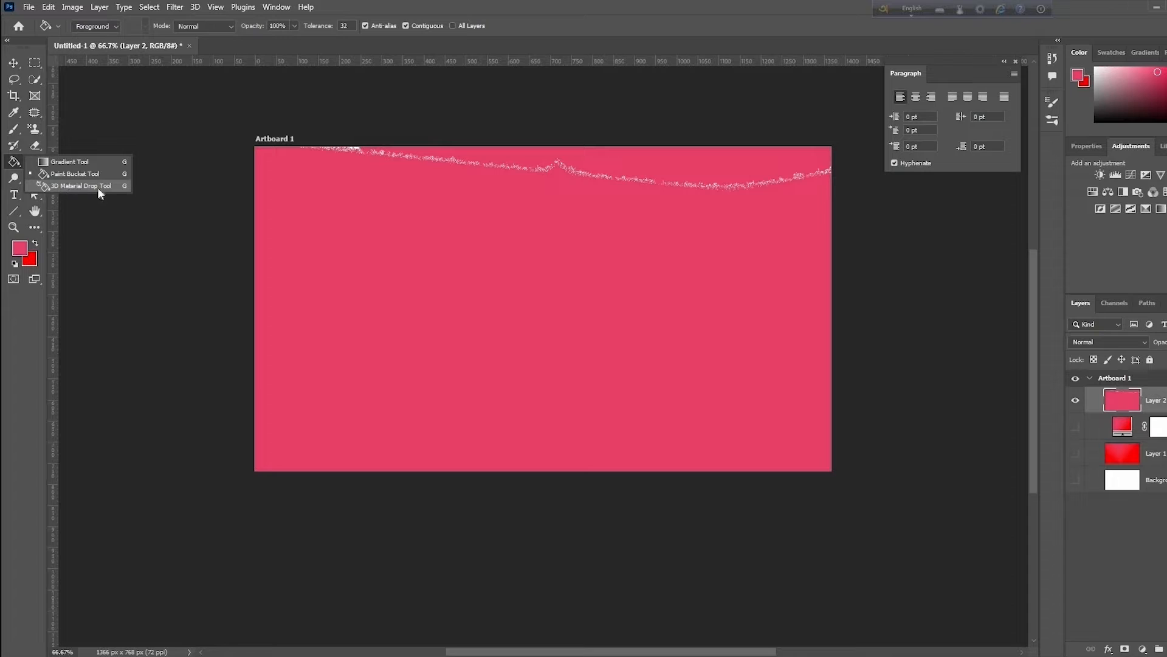
click(459, 294)
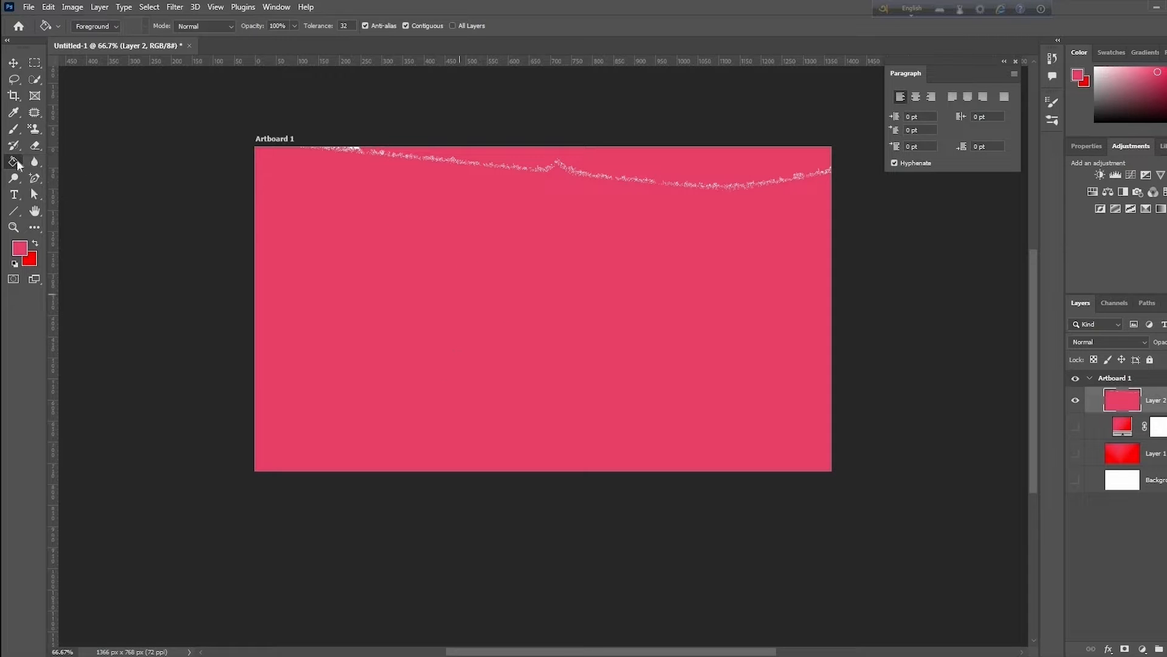
right_click(17, 161)
click(63, 165)
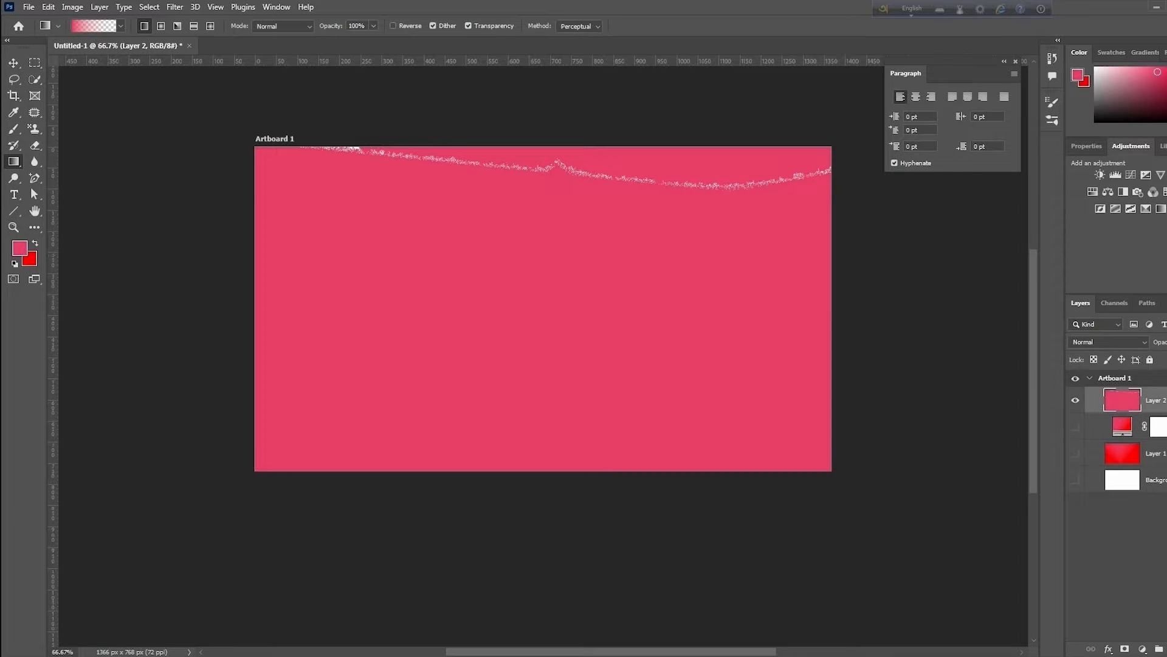
Add a new layer and fill it with the red background colour, followed by the pink foreground colour.
key(ctrl+shift+alt+n)
key(ctrl+BackSpace)
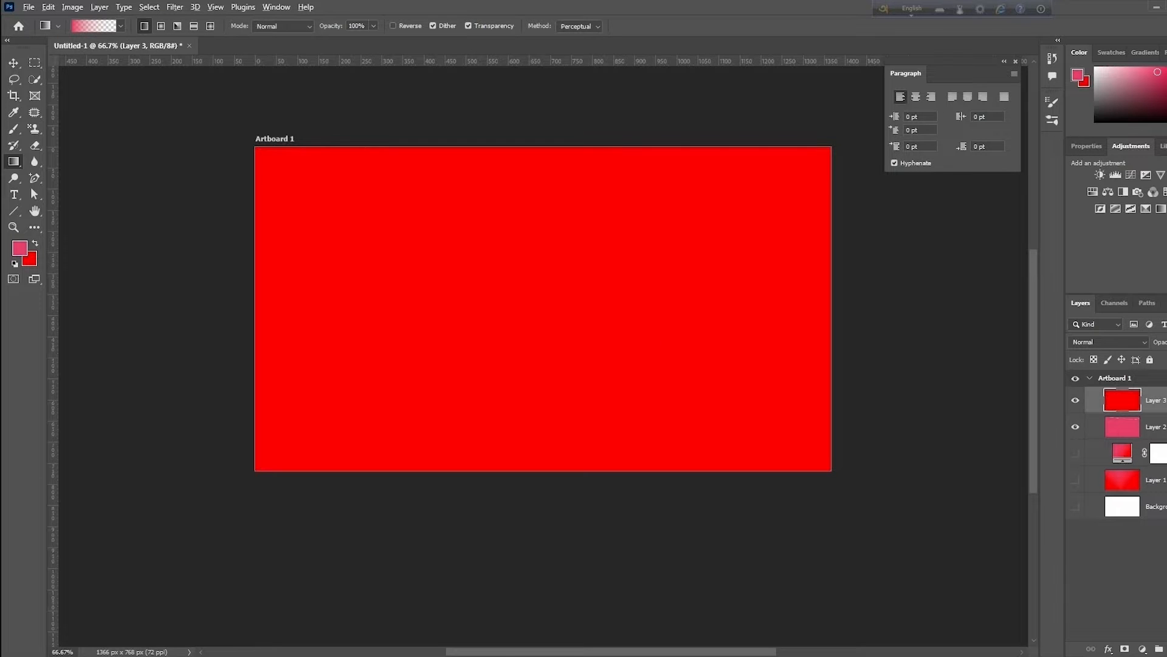
key(alt+BackSpace)
Set the foreground colour to ffffff and fill Layer 3 with white.
click(19, 247)
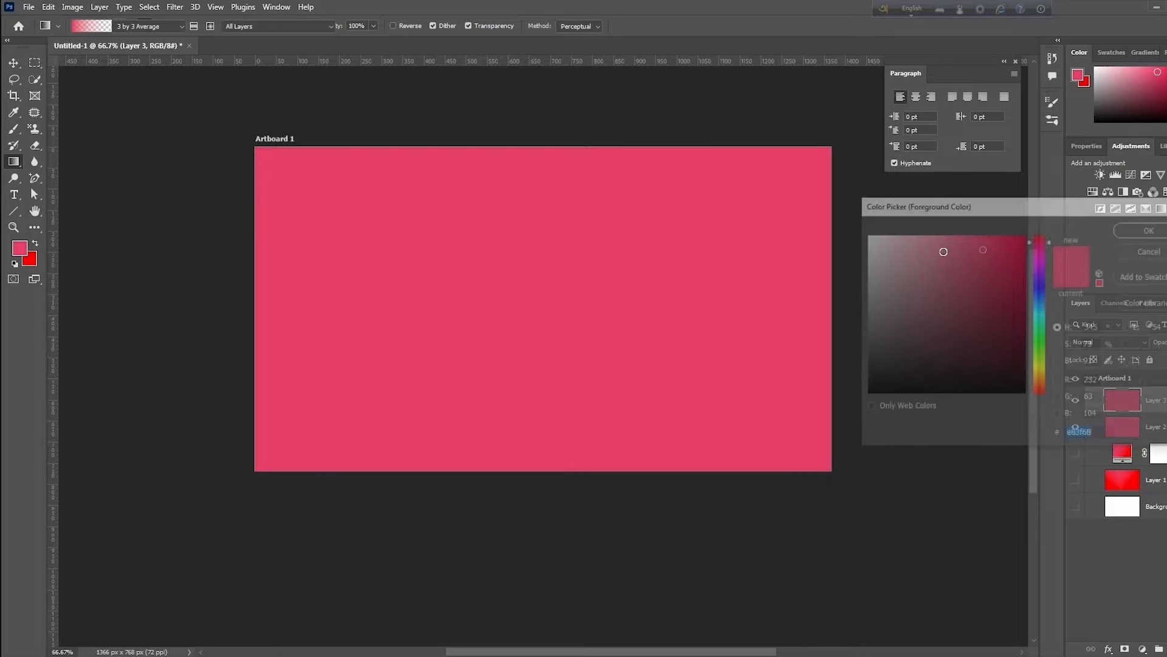
text(ffffff)
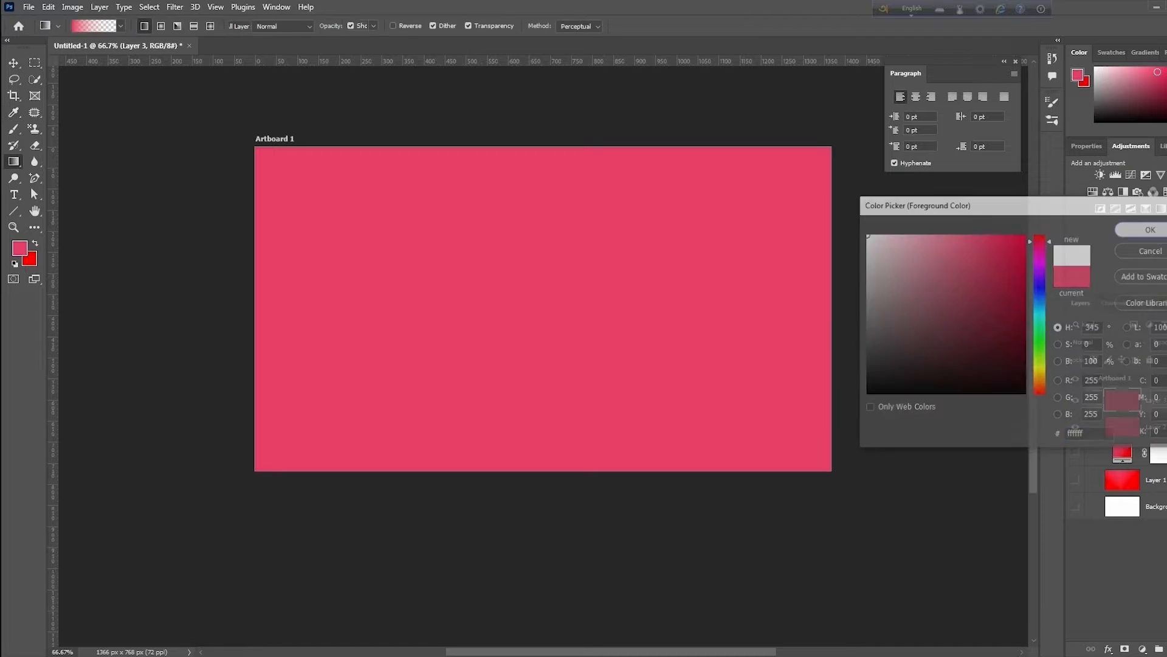
key(Return)
key(ctrl+BackSpace)
key(alt+BackSpace)
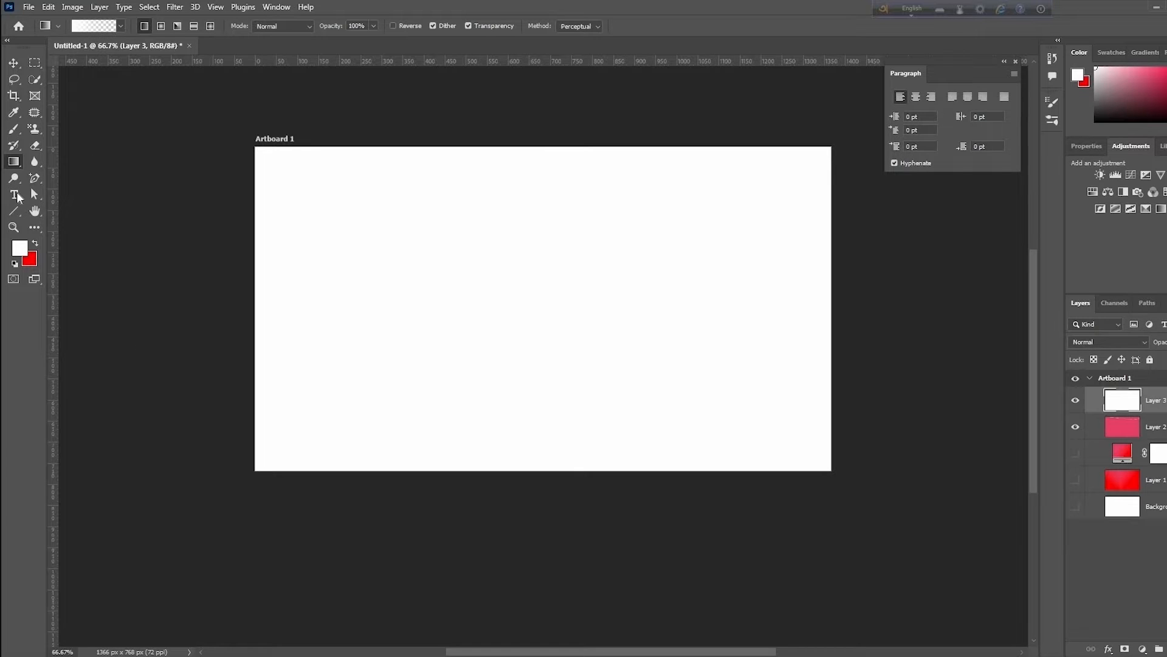
Start a horizontal text in the artboard's upper-left area and set the text colour to da0606.
click(15, 195)
right_click(15, 195)
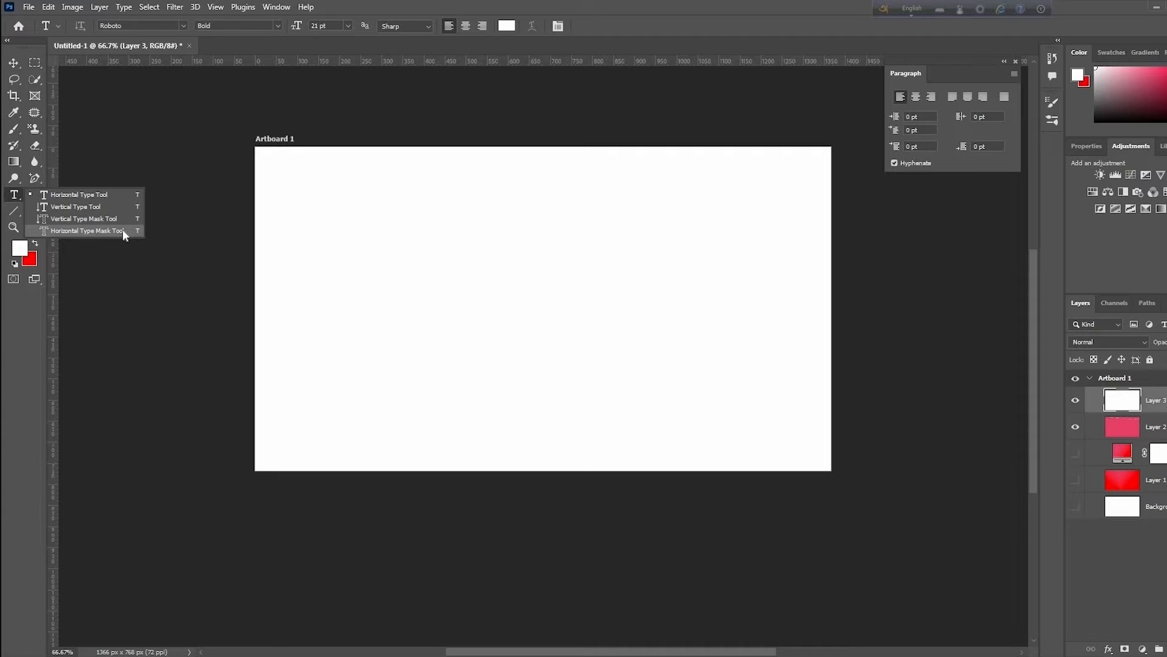
click(79, 194)
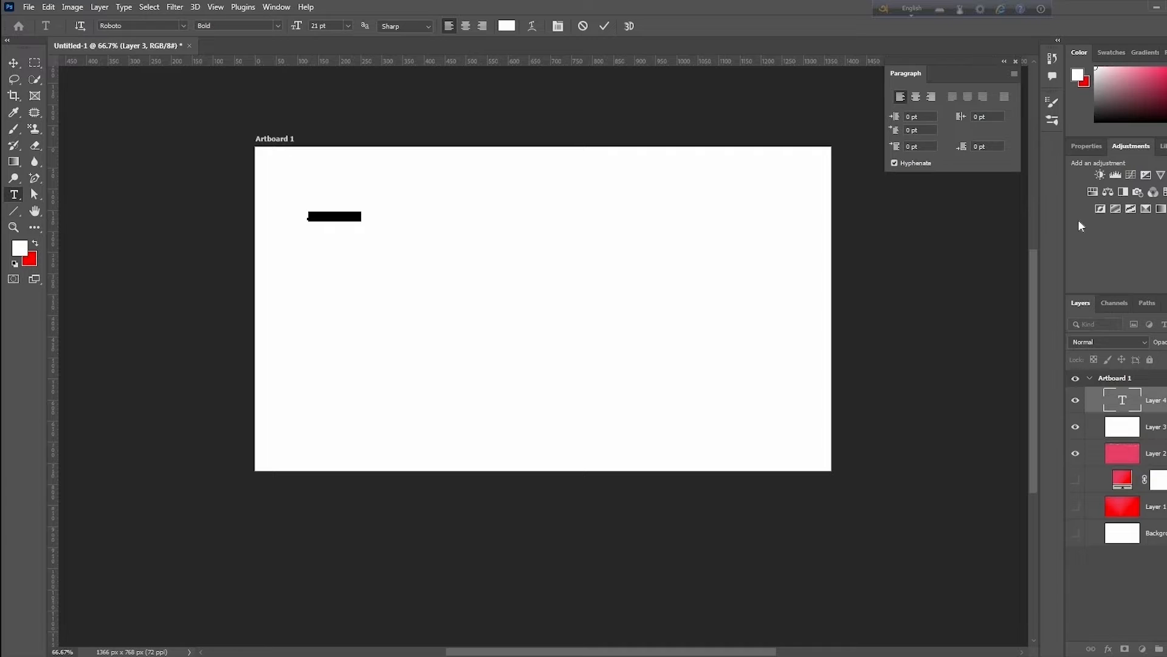
click(508, 27)
drag(1014, 247, 1021, 256)
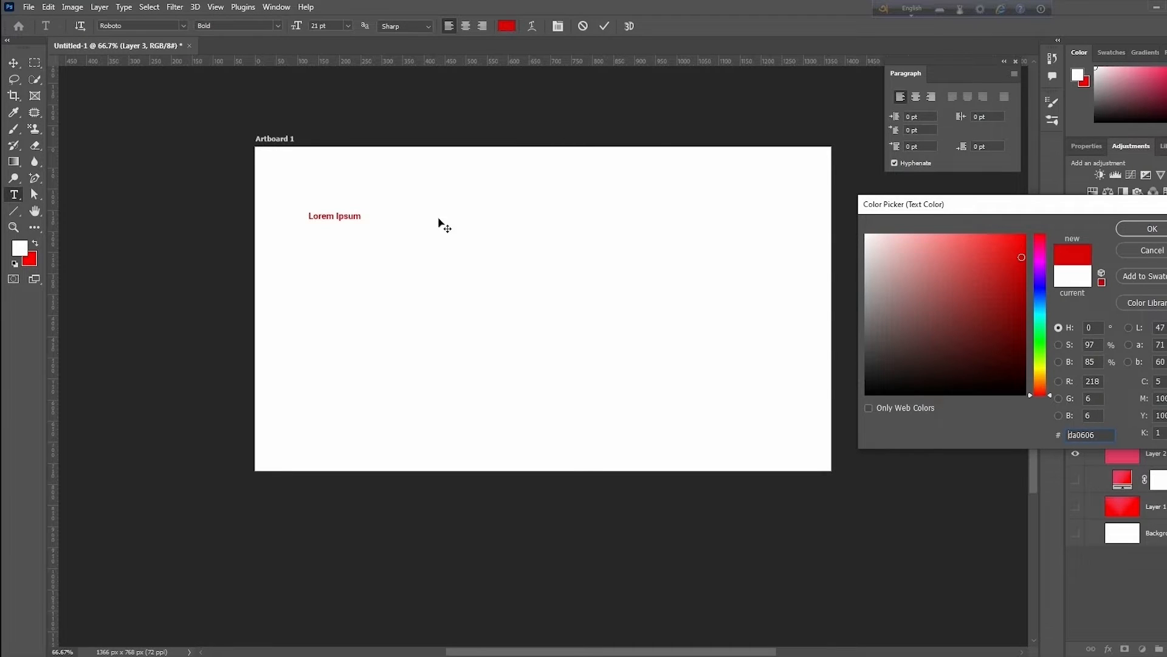
key(Return)
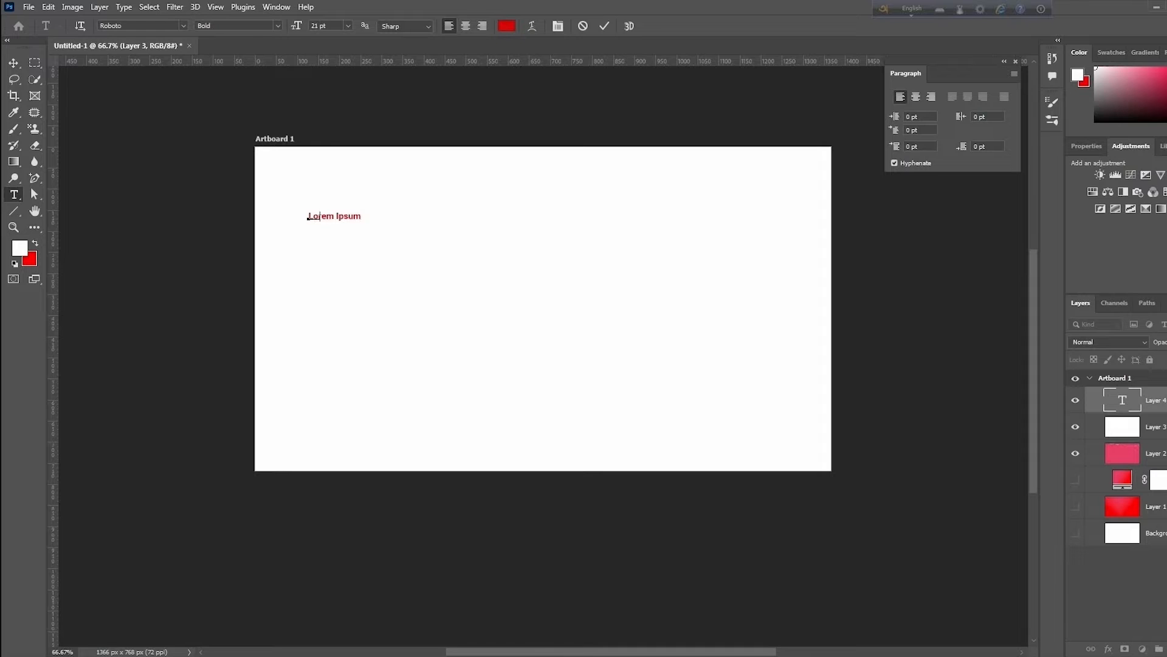
Replace the placeholder text with a person's name, set its size to 47 pt, and move it slightly down.
text(Nurnnabi)
key(ctrl+a)
drag(297, 25, 331, 26)
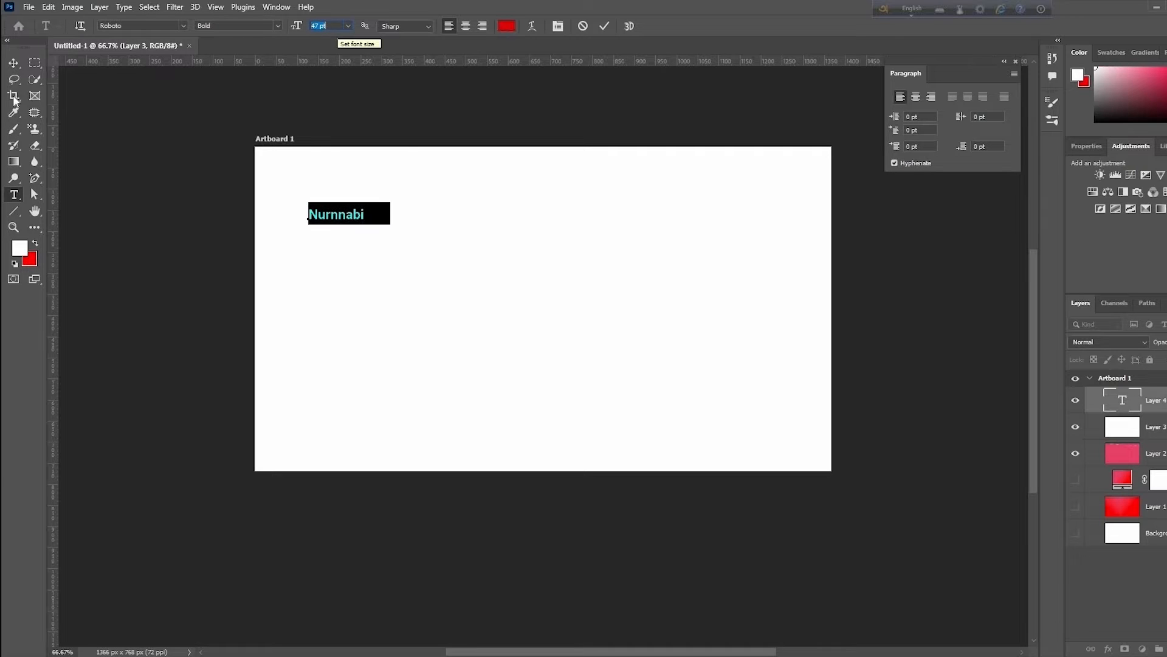
click(18, 63)
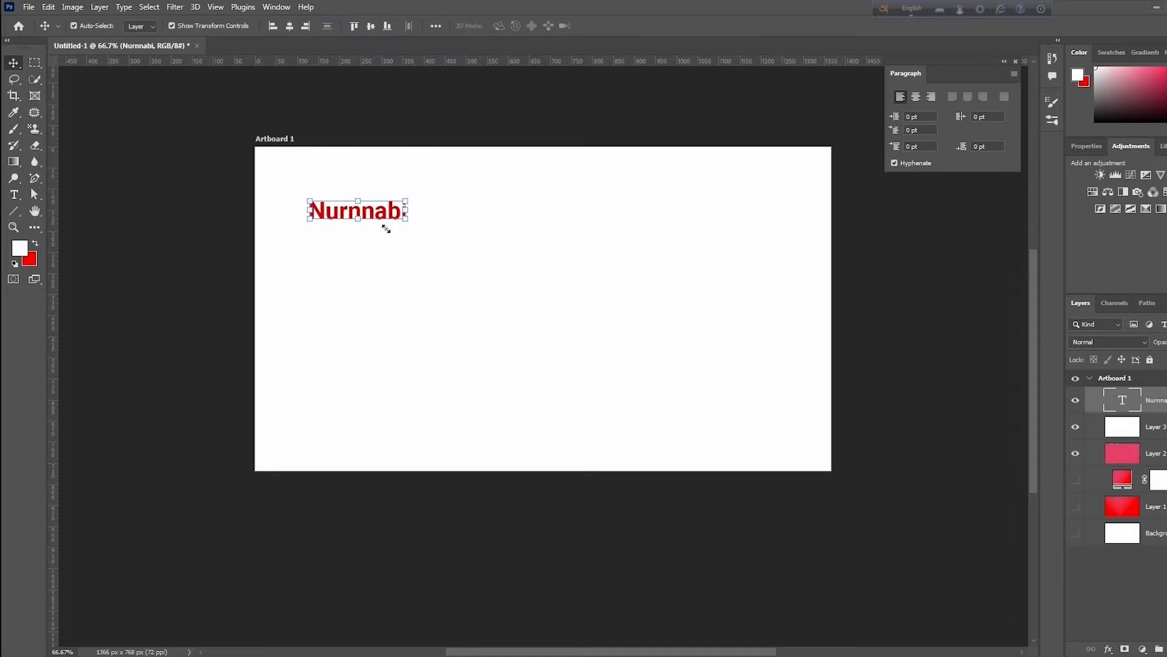
drag(391, 226, 391, 228)
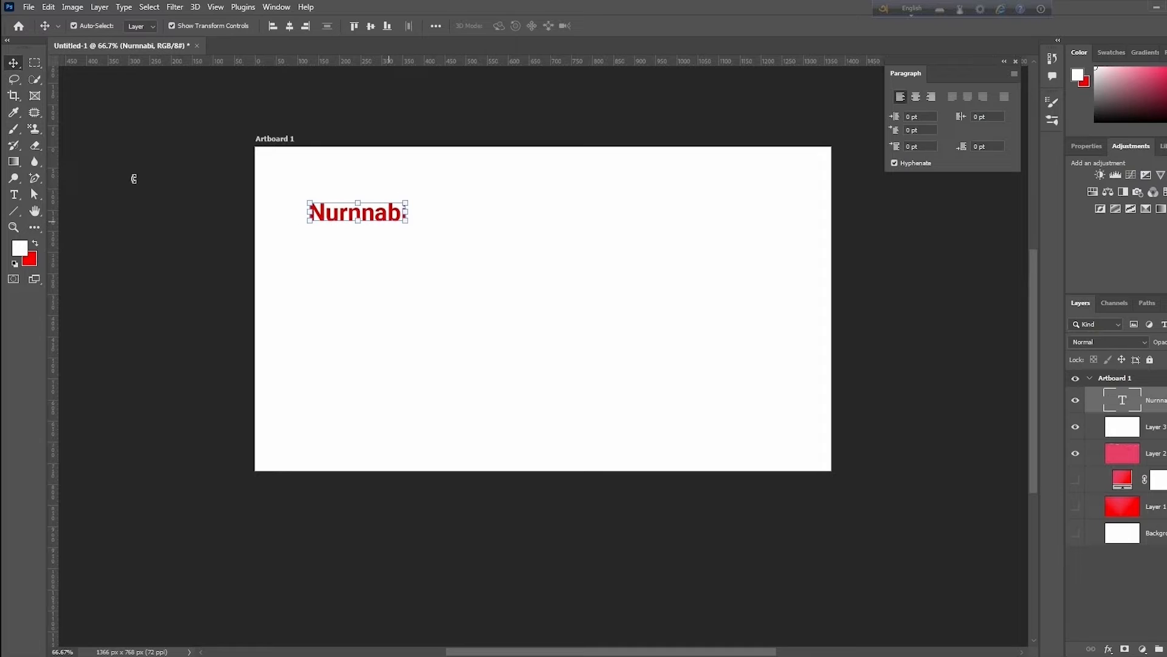
click(17, 195)
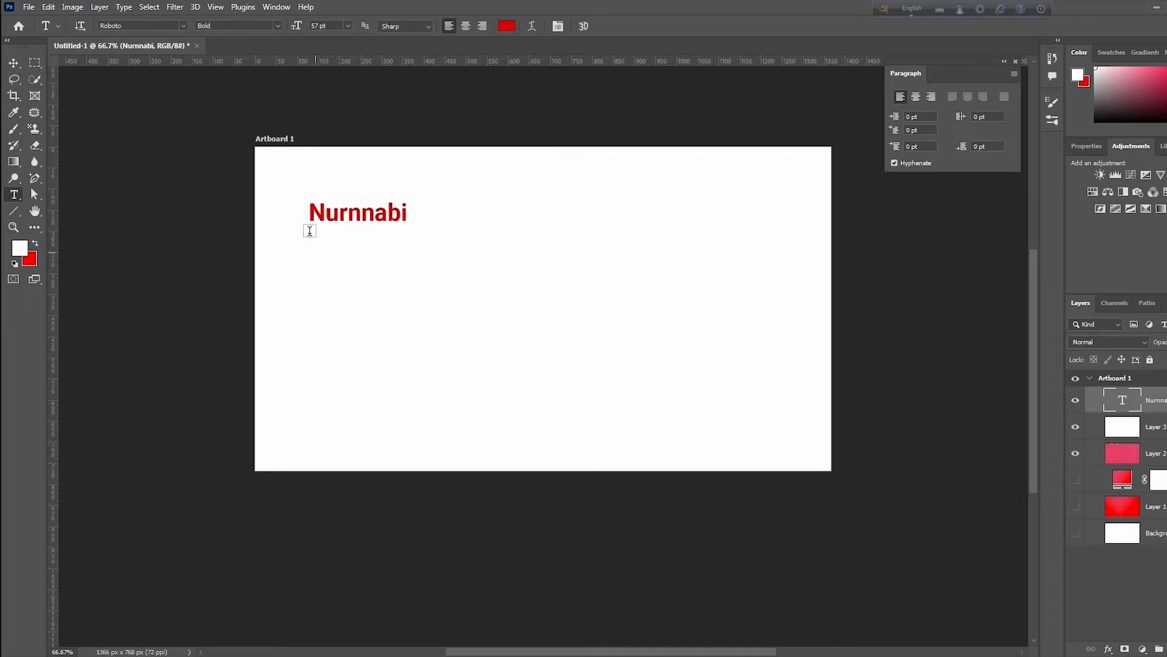
drag(309, 234, 612, 270)
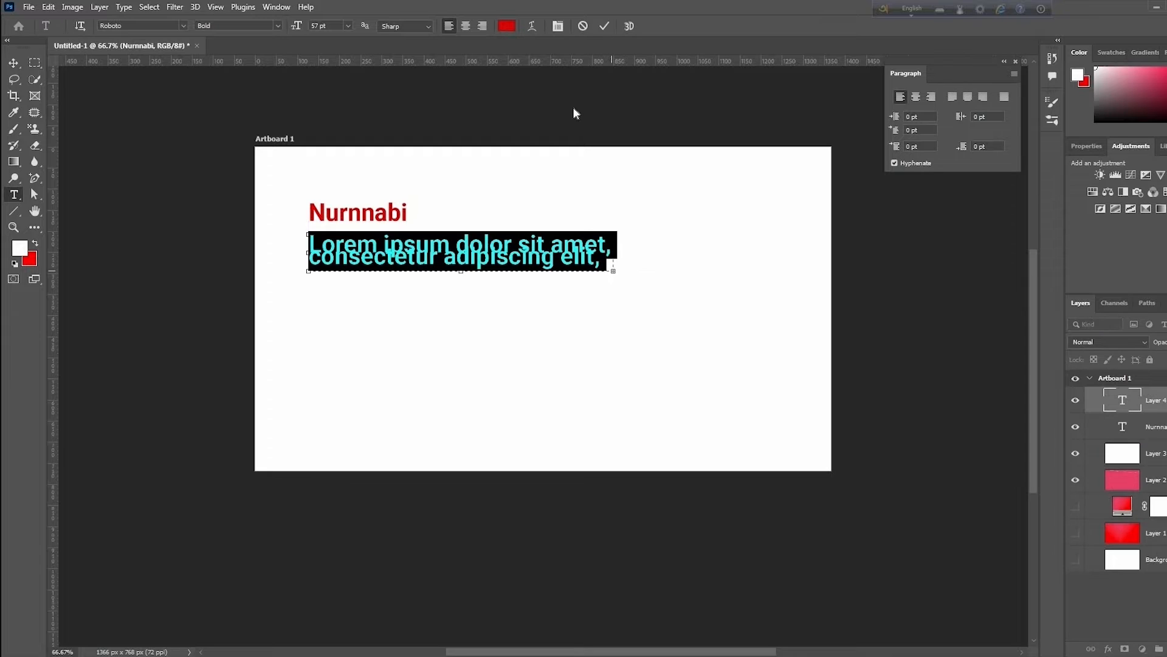
click(319, 26)
text(12)
key(Return)
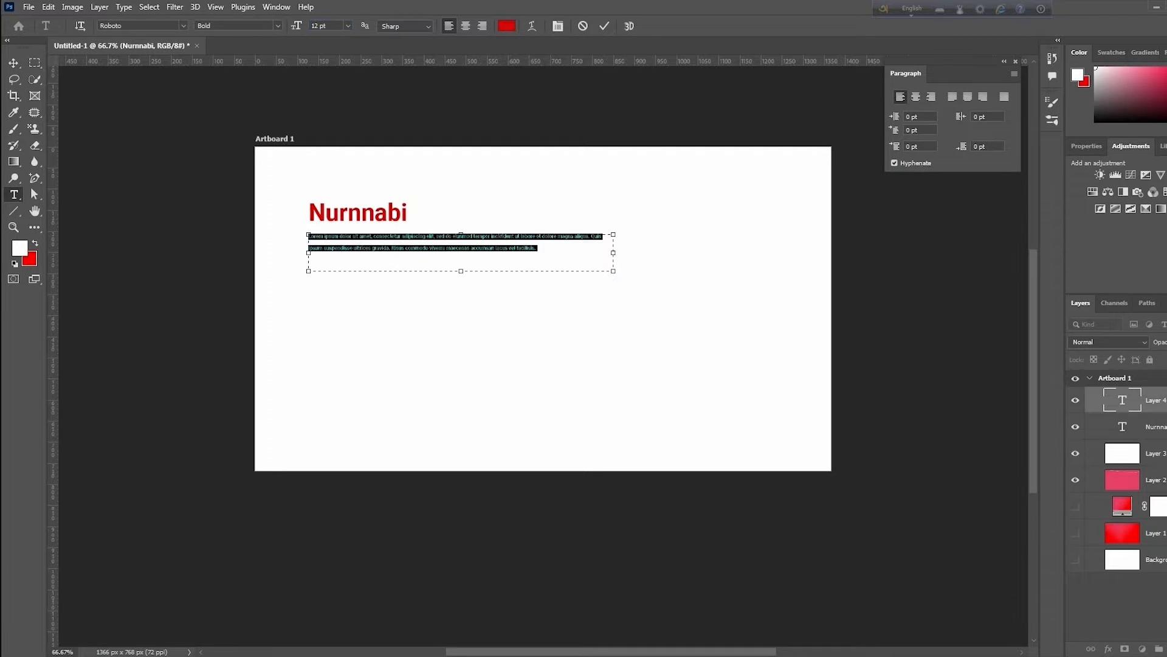
click(14, 64)
key(Delete)
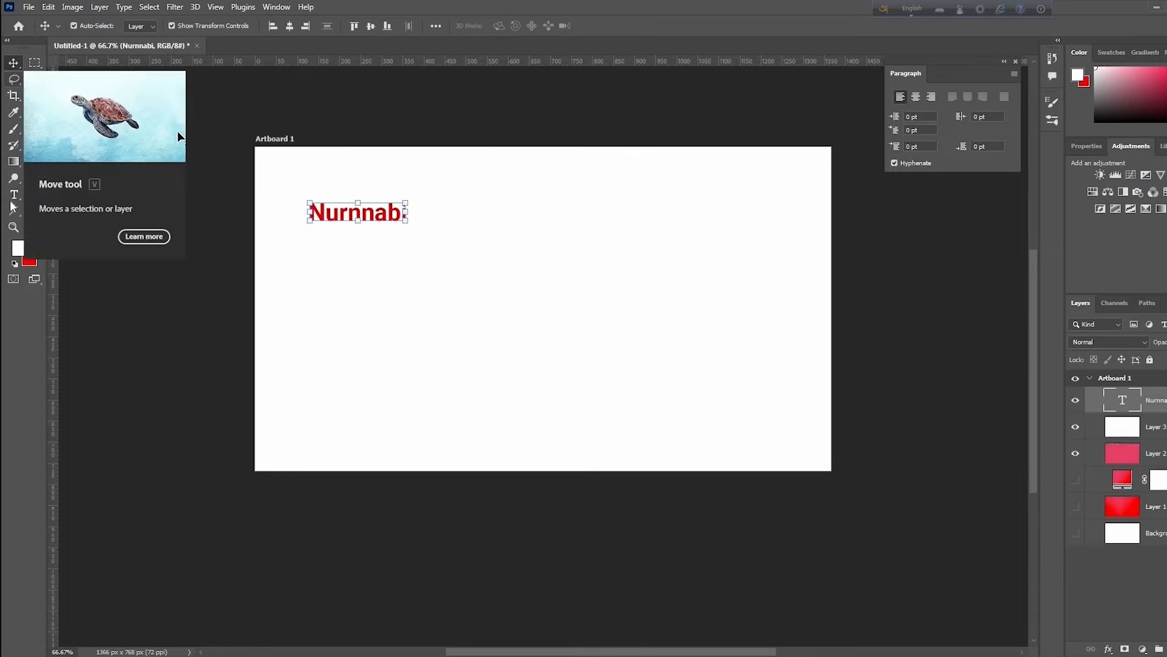
key(t)
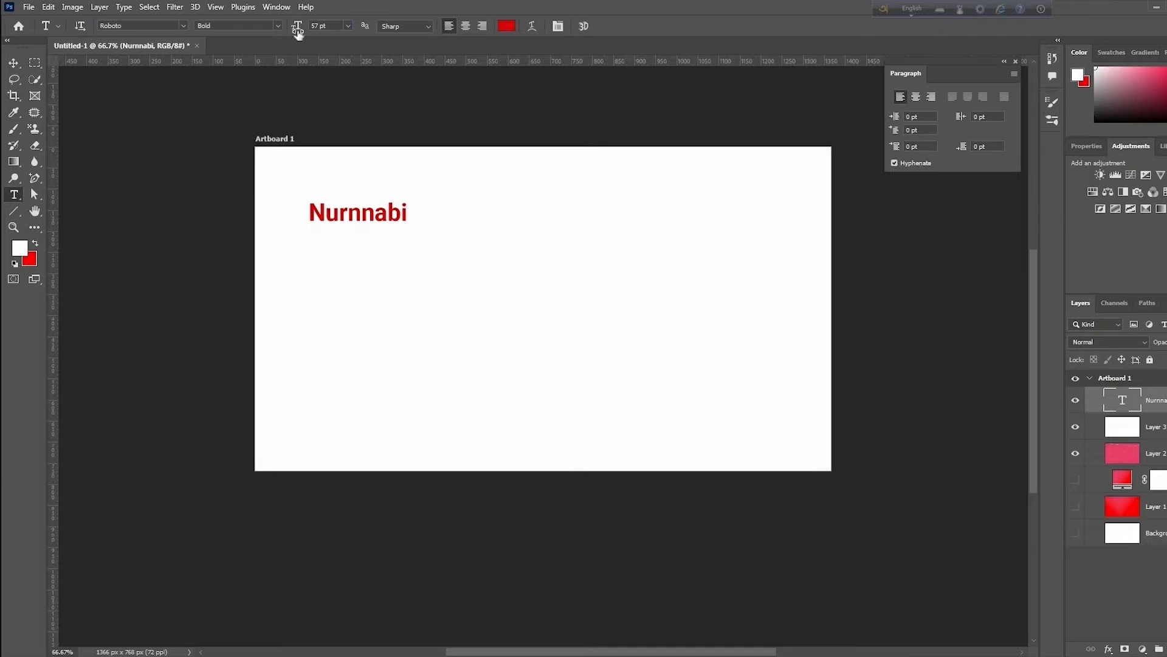
click(321, 25)
text(12)
key(Return)
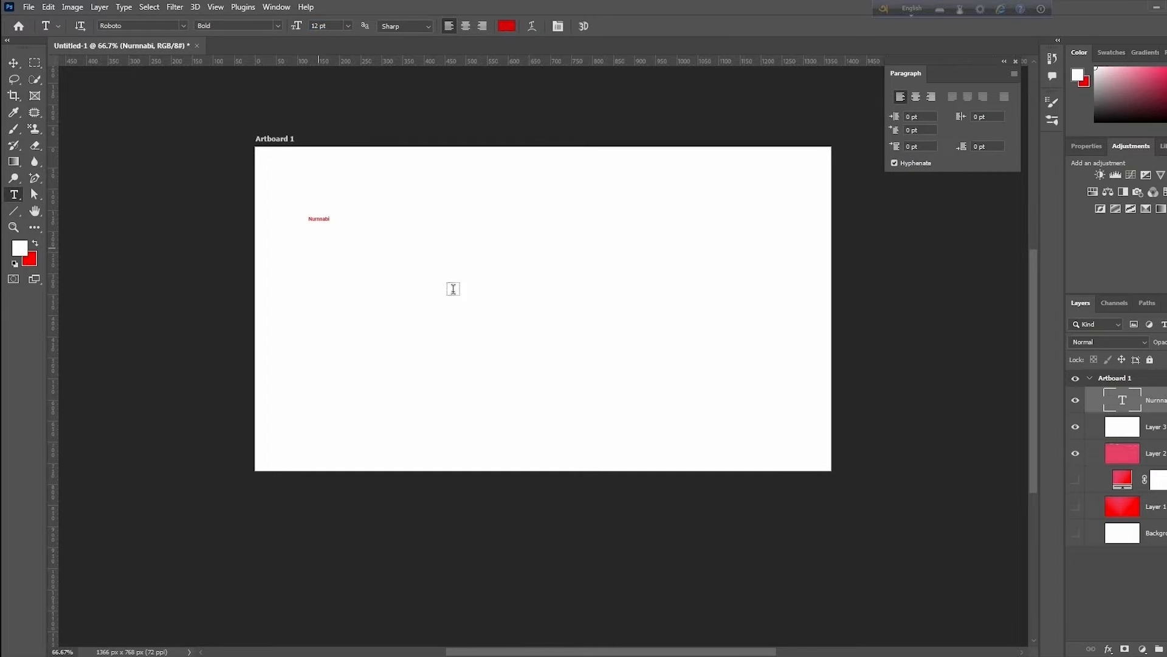
key(ctrl+z)
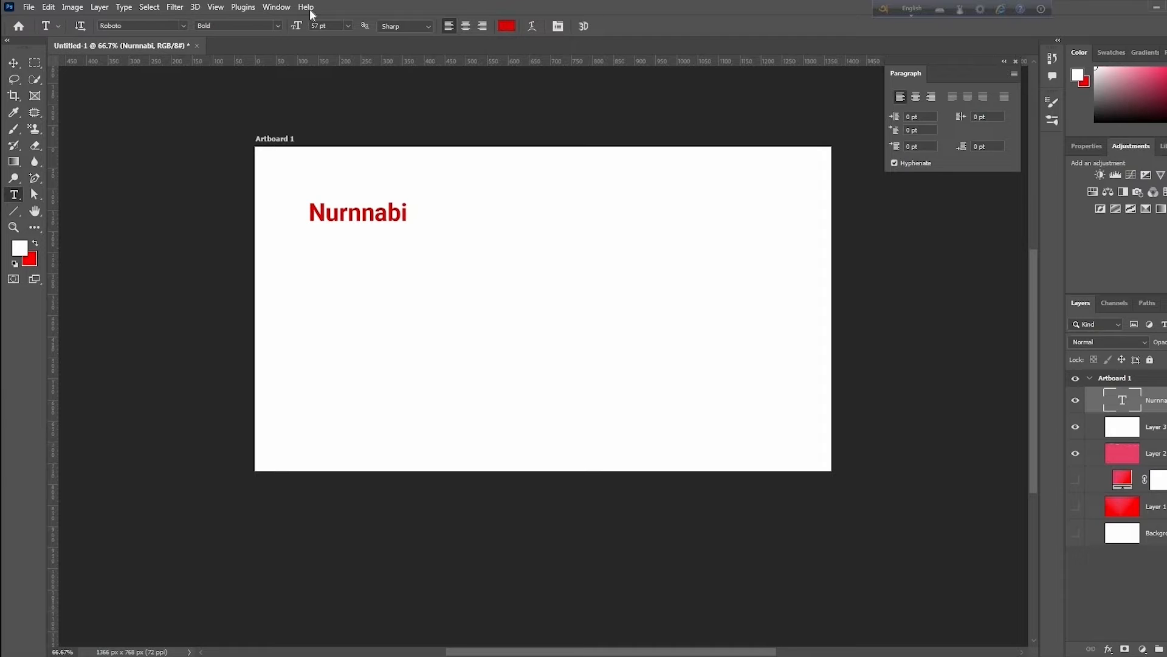
On a new layer, add a wide 12 pt placeholder paragraph box below the name and shorten it to about two lines.
key(ctrl+alt+shift+n)
click(318, 26)
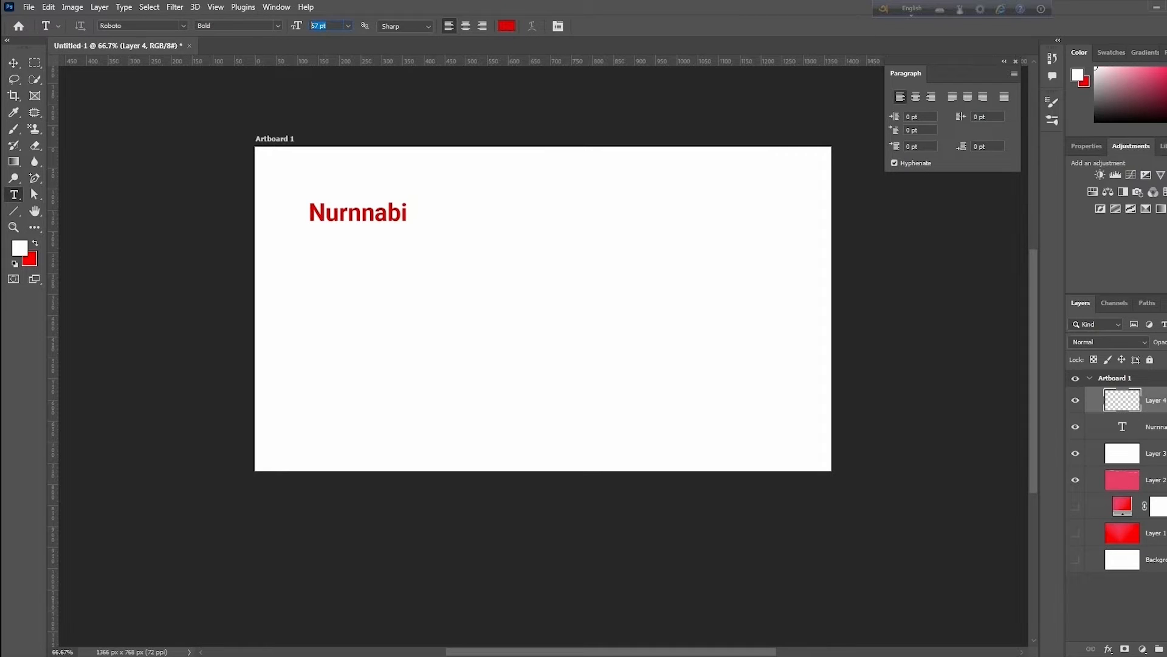
text(12)
key(Return)
drag(310, 248, 714, 308)
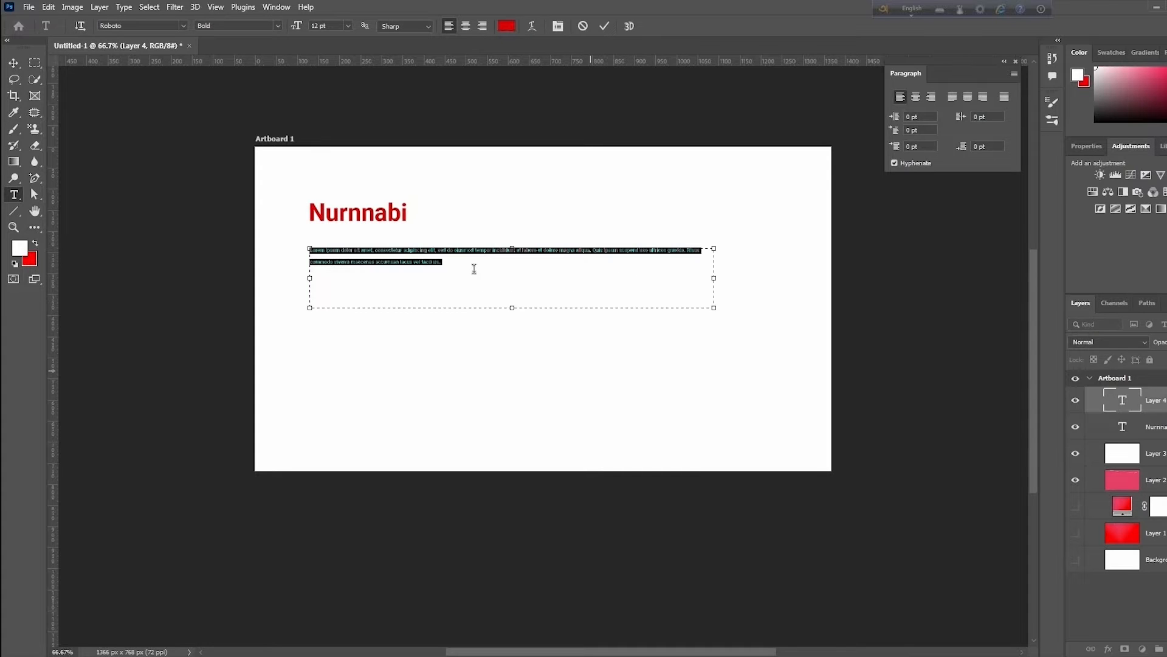
drag(513, 308, 512, 270)
Set the placeholder paragraph's text size to 24 pt.
scroll(456, 256, up, 6)
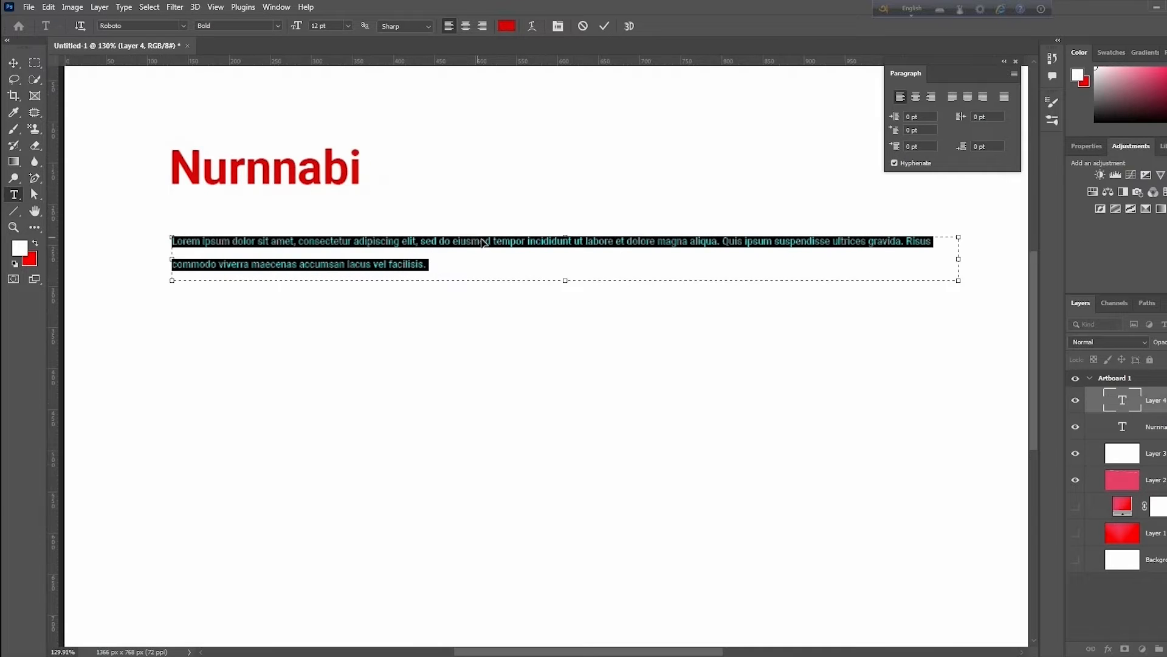
click(480, 241)
key(ctrl+a)
click(322, 25)
scroll(323, 26, up, 12)
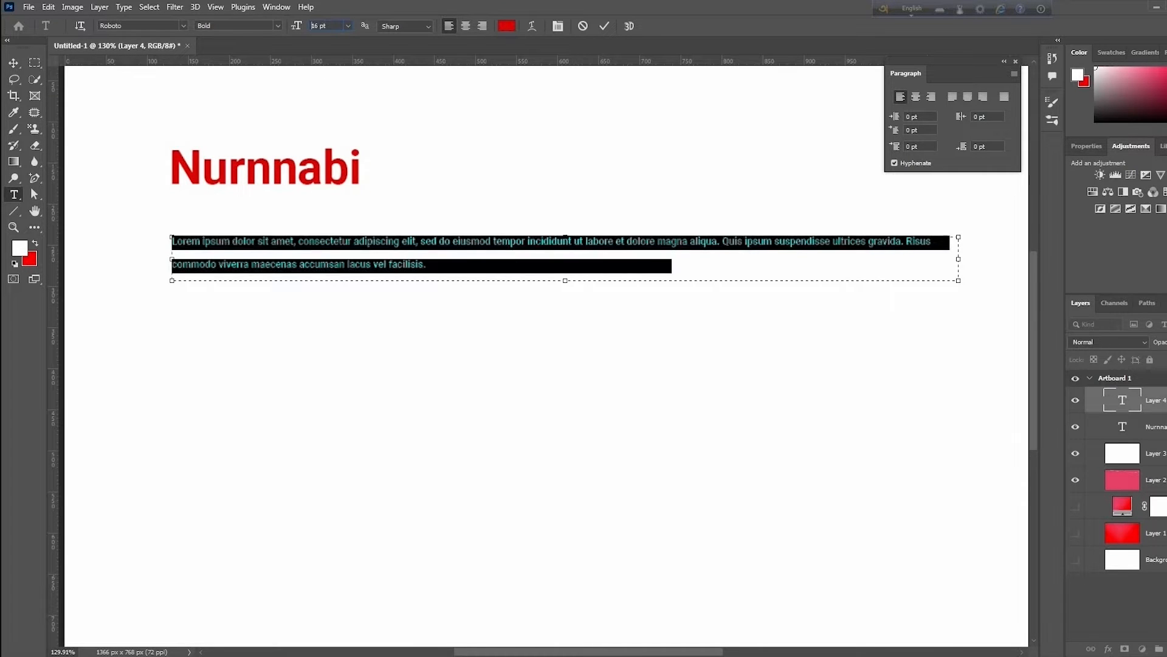
click(14, 67)
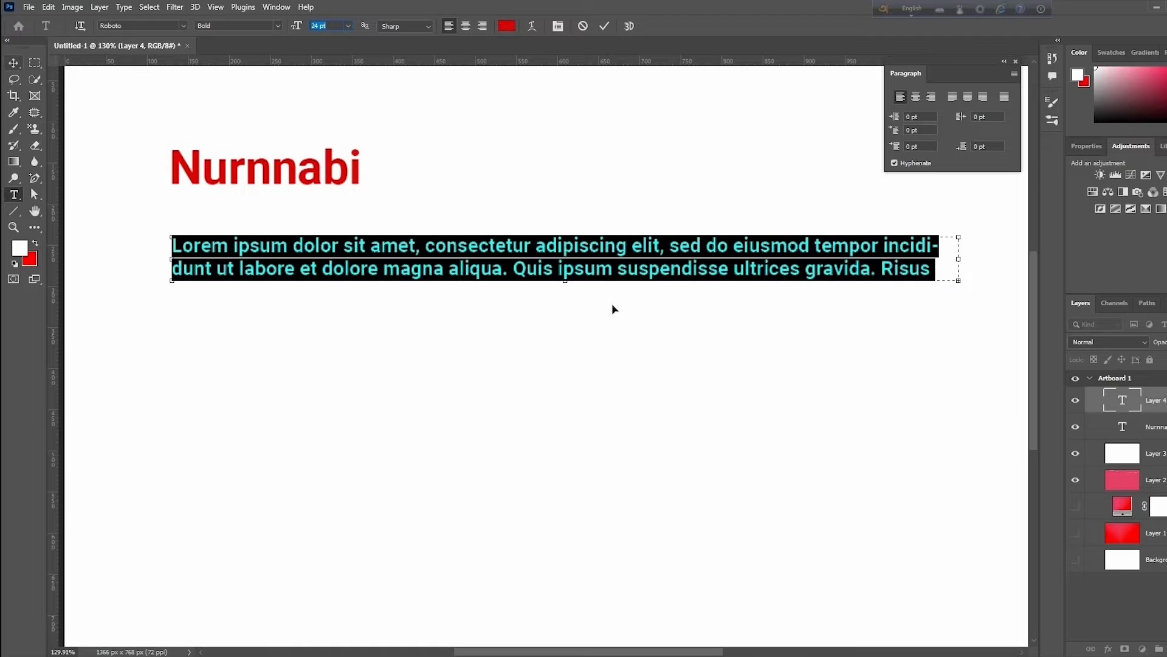
drag(569, 309, 567, 302)
key(ctrl+z)
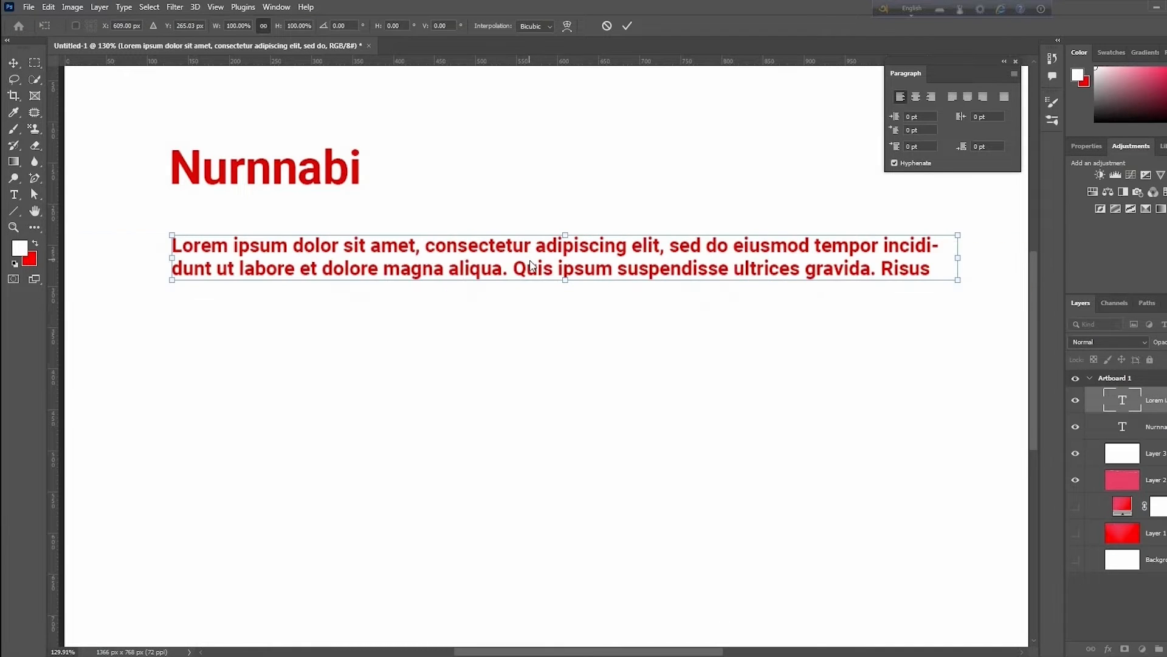
key(Return)
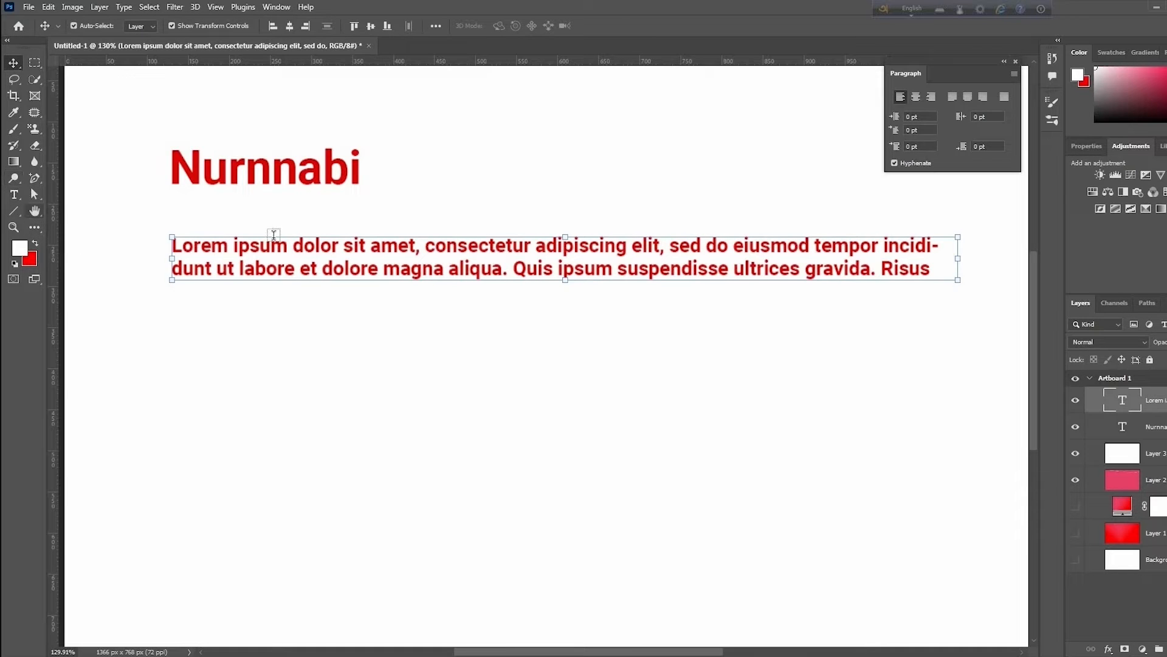
Extend the paragraph's text box downward to fit all of its text and commit the edit.
click(14, 194)
click(464, 268)
drag(563, 281, 567, 325)
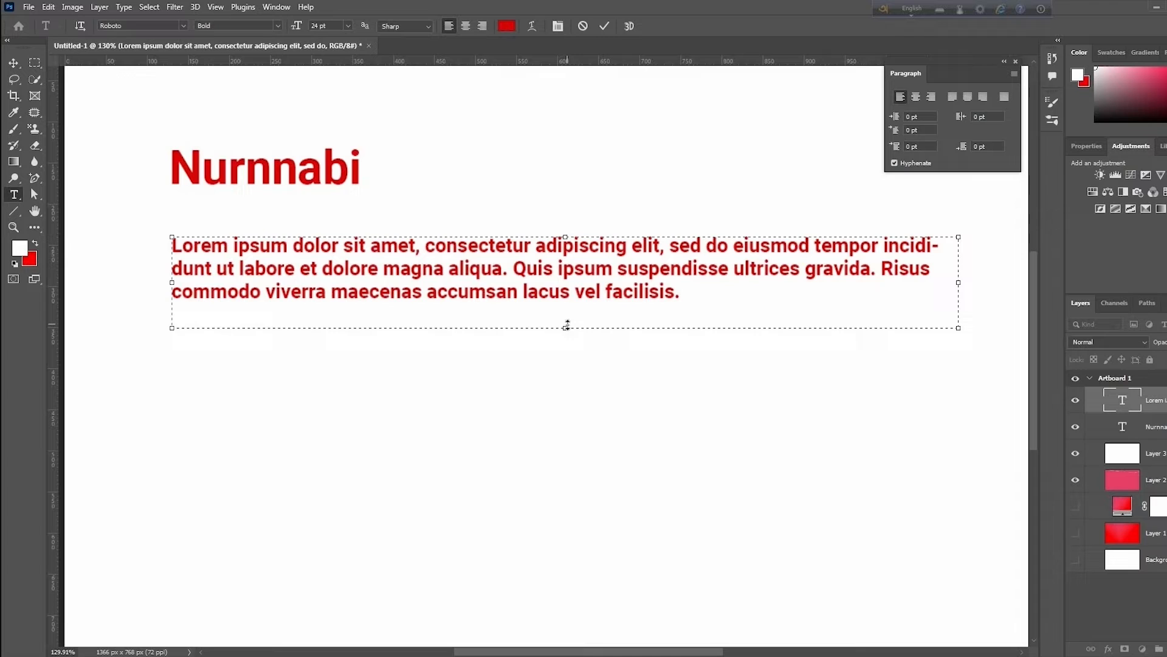
click(553, 278)
key(ctrl+a)
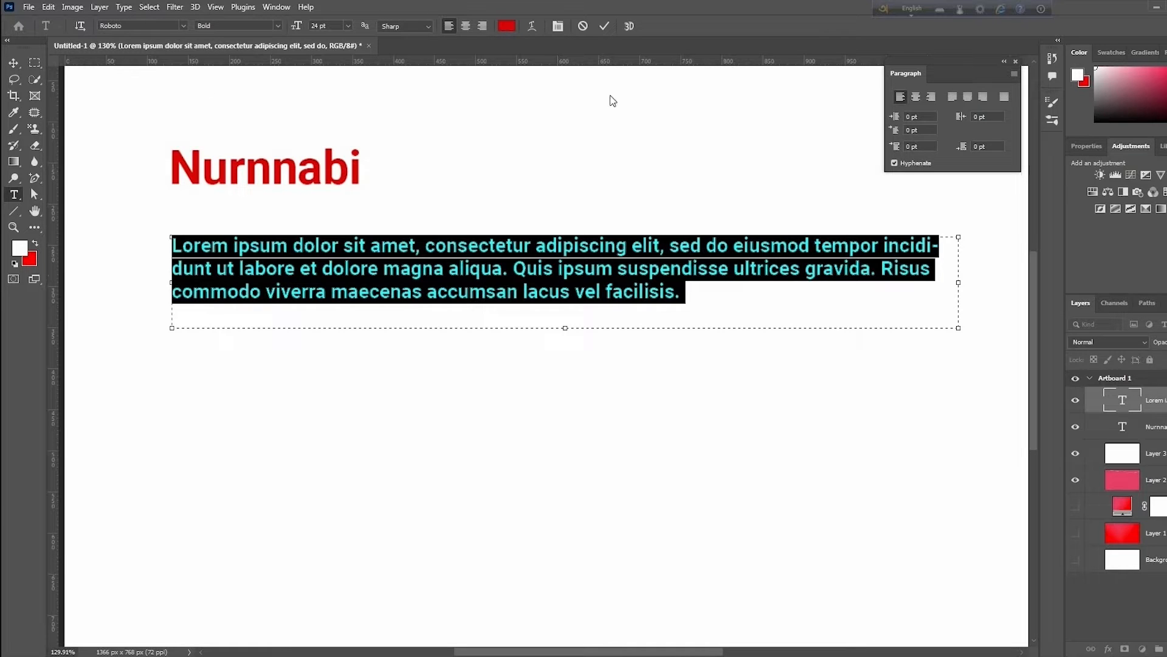
click(608, 25)
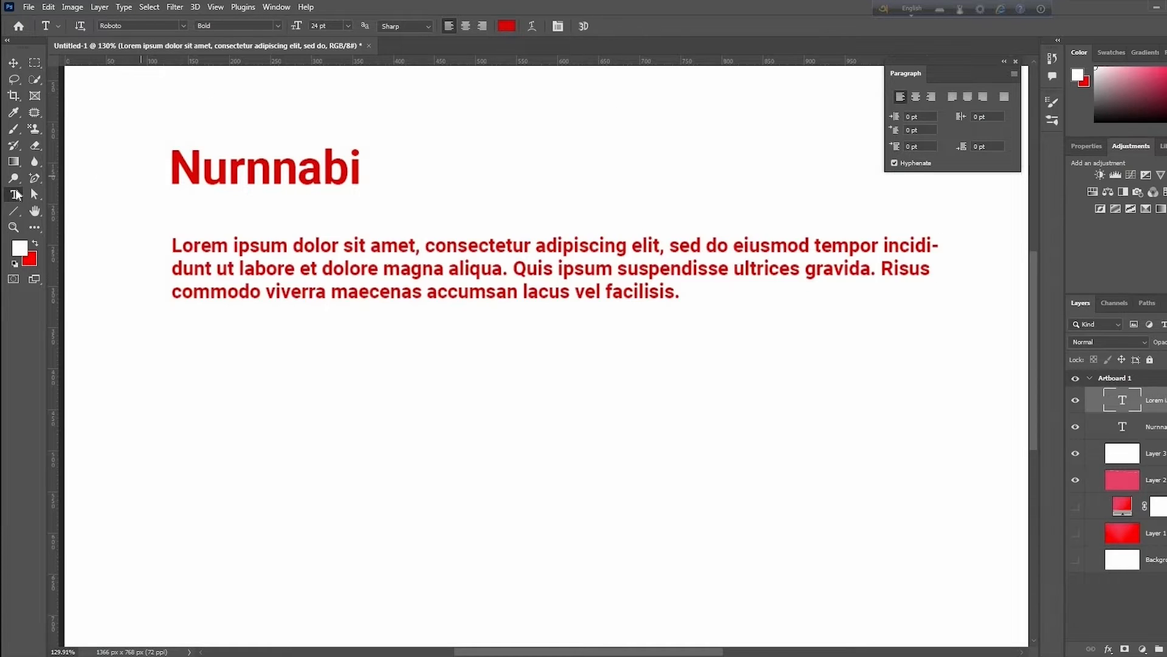
Add the vertical placeholder text "Lorem Ipsum" in the artboard's area below the paragraph using the Vertical Type tool.
right_click(14, 194)
click(107, 210)
scroll(546, 383, down, 2)
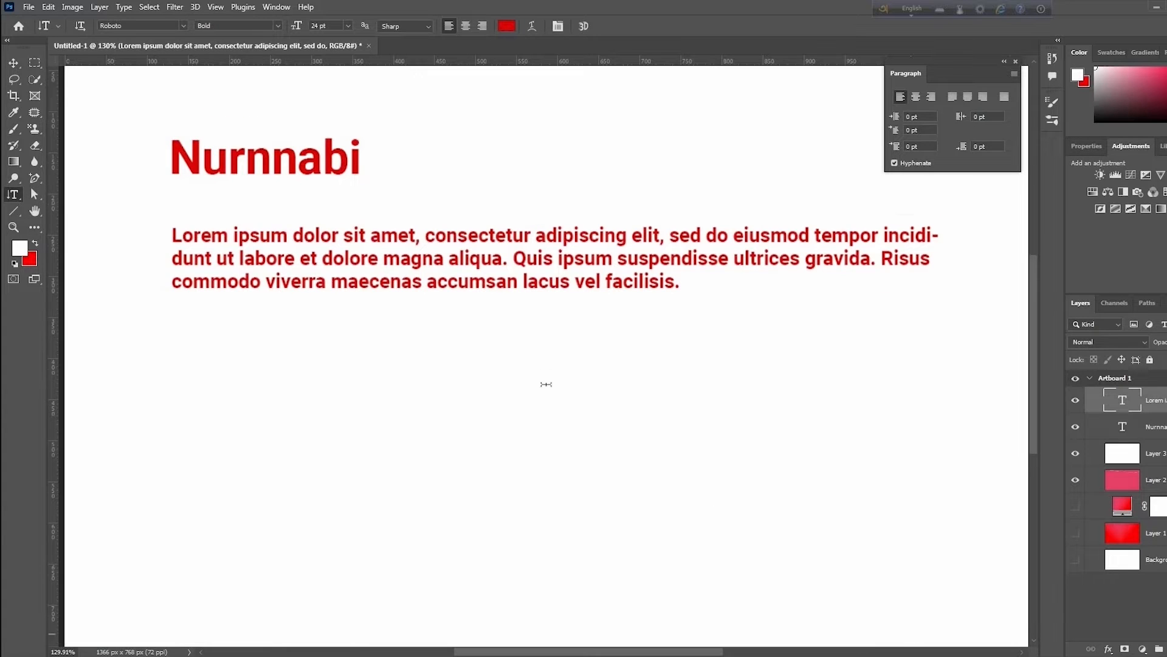
click(553, 385)
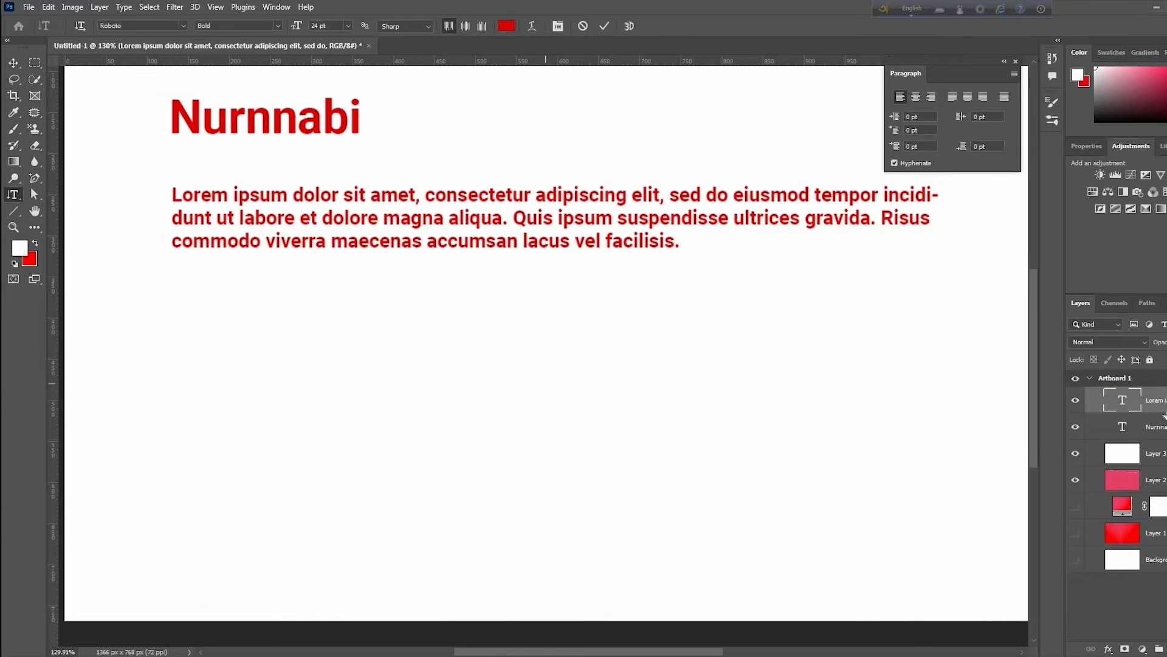
click(13, 64)
drag(543, 432, 482, 354)
key(Delete)
Move the name text below the paragraph and break it into one letter per line.
drag(314, 118, 332, 433)
double_click(233, 427)
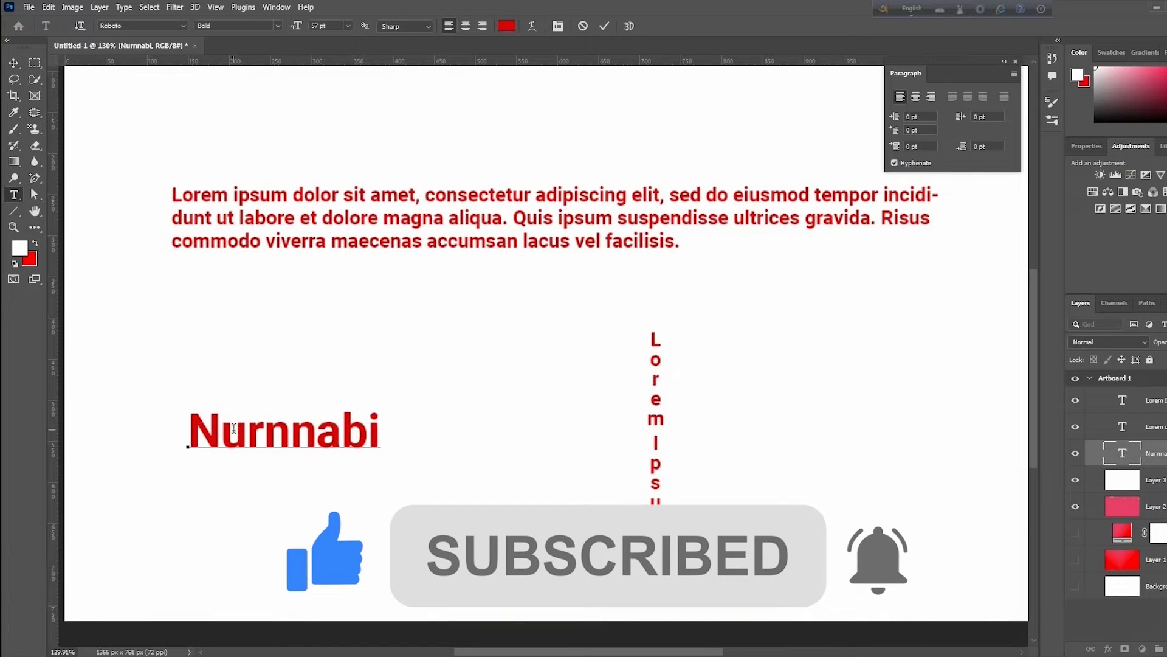
key(Return)
key(Right)
key(Return)
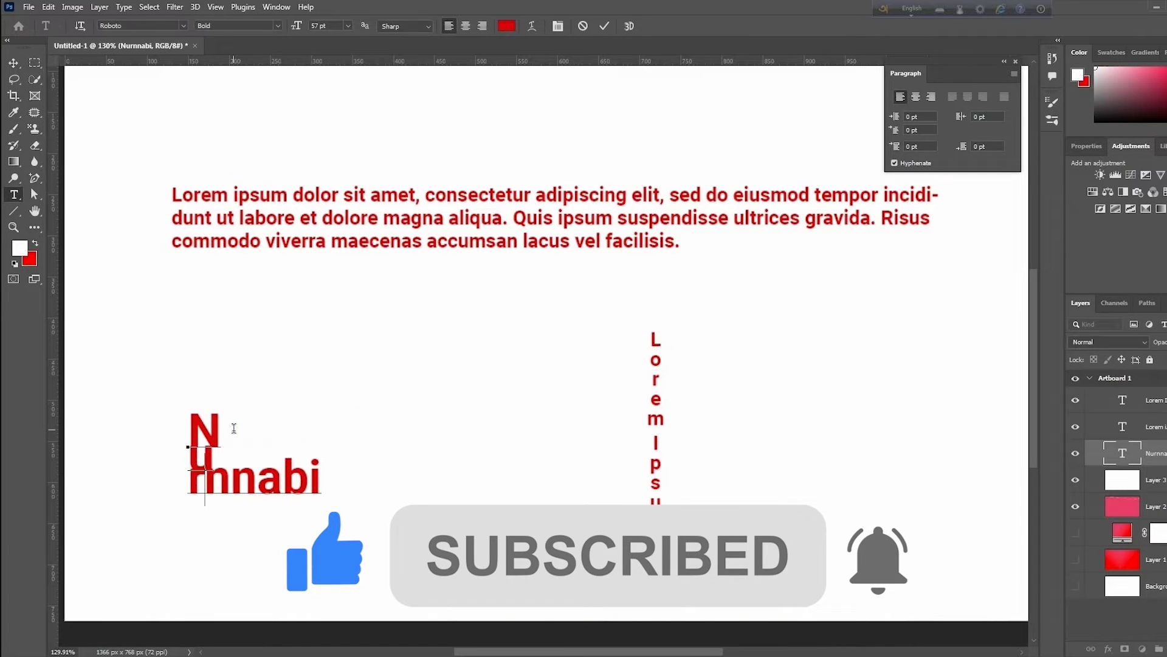
key(Right)
key(Return)
key(Right)
key(Return)
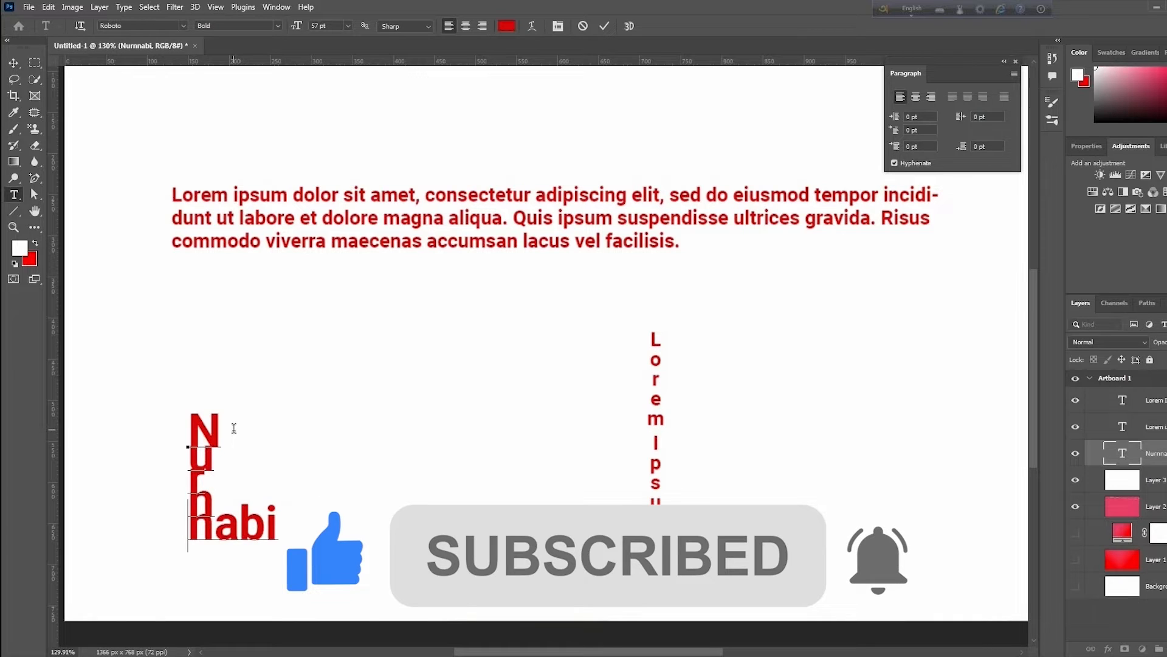
key(Right)
key(Return)
key(Right)
key(Return)
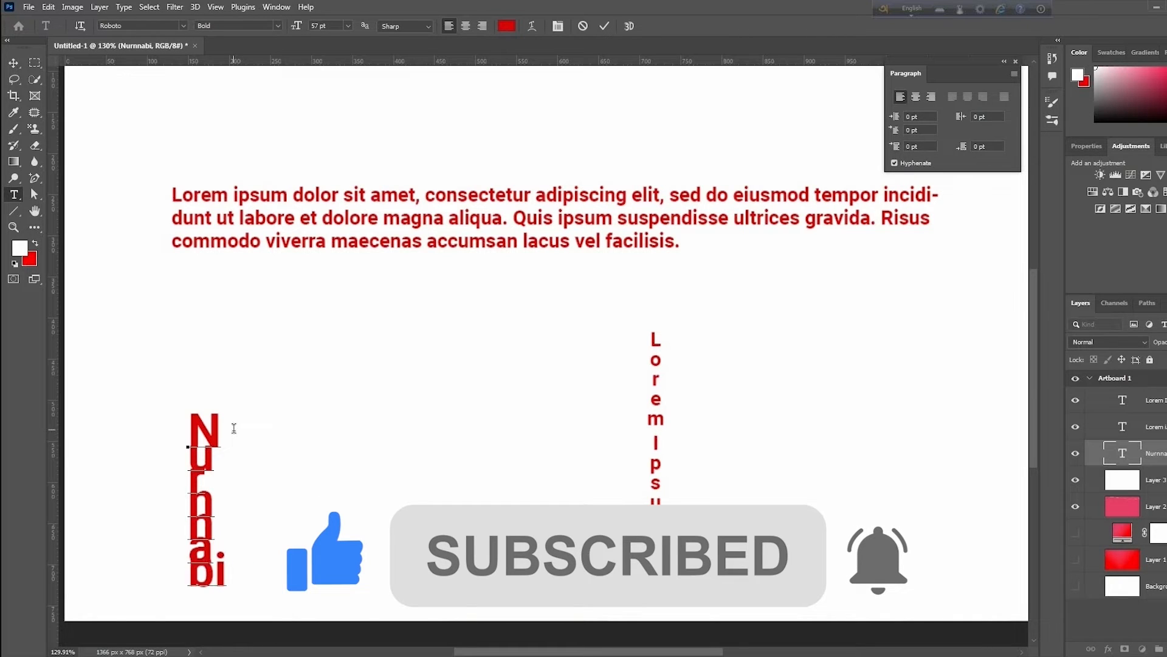
key(Right)
key(Return)
Set the stacked name's leading to Auto and move the text to the left of the paragraph.
key(ctrl+a)
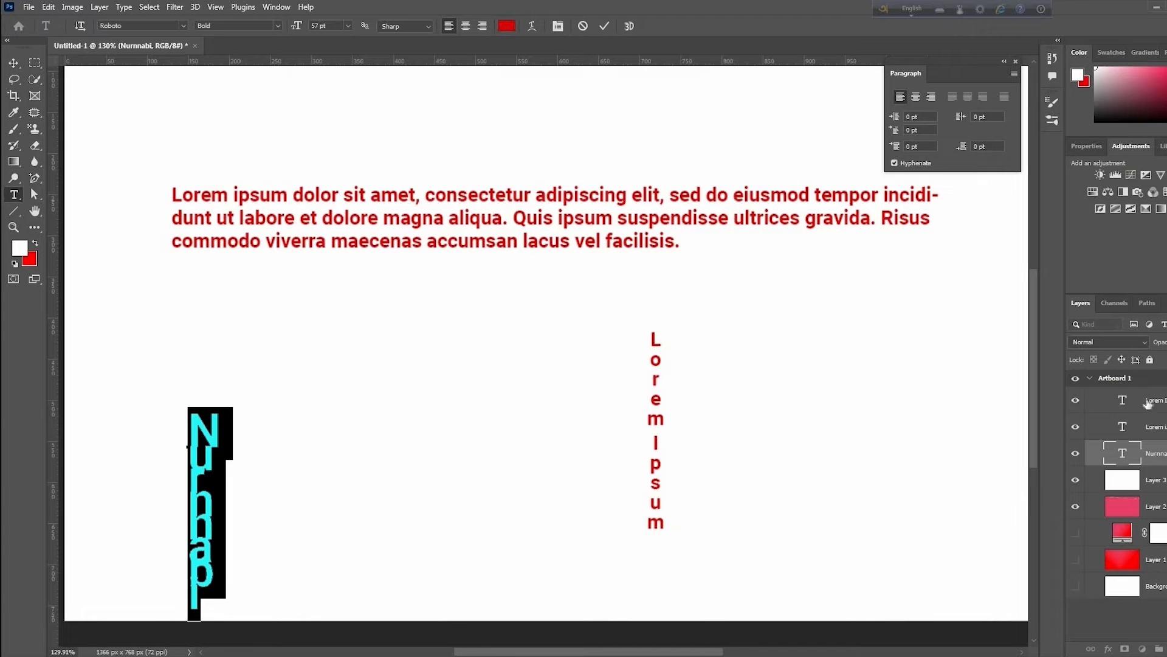
click(268, 9)
key(Return)
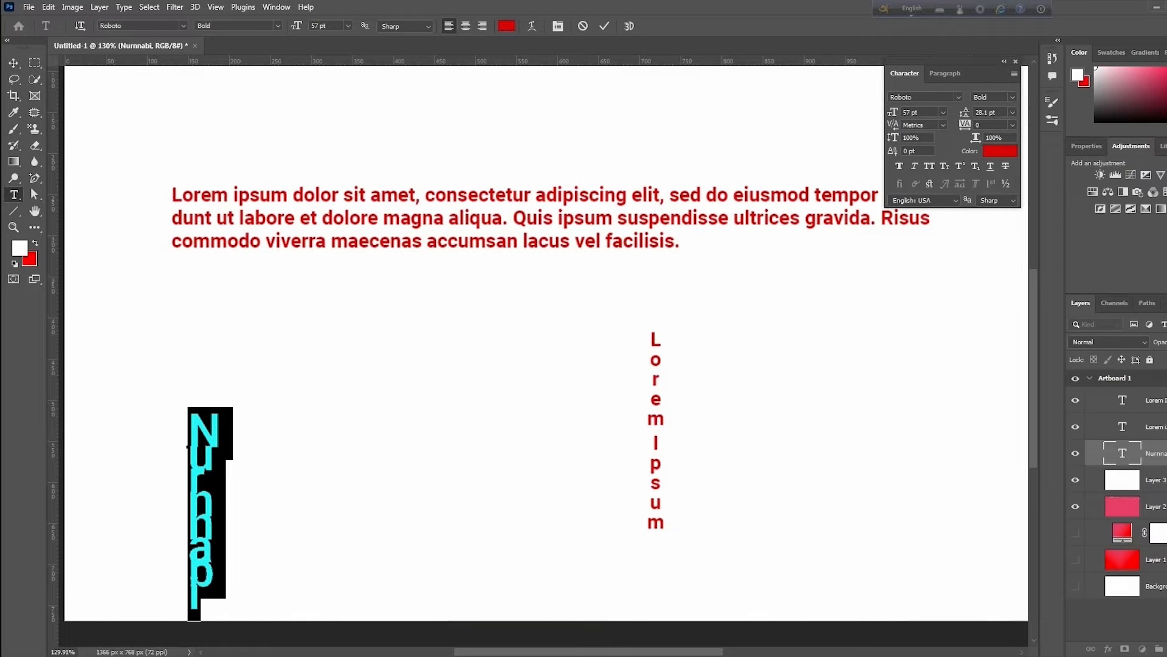
scroll(1011, 115, down, 2)
click(1011, 113)
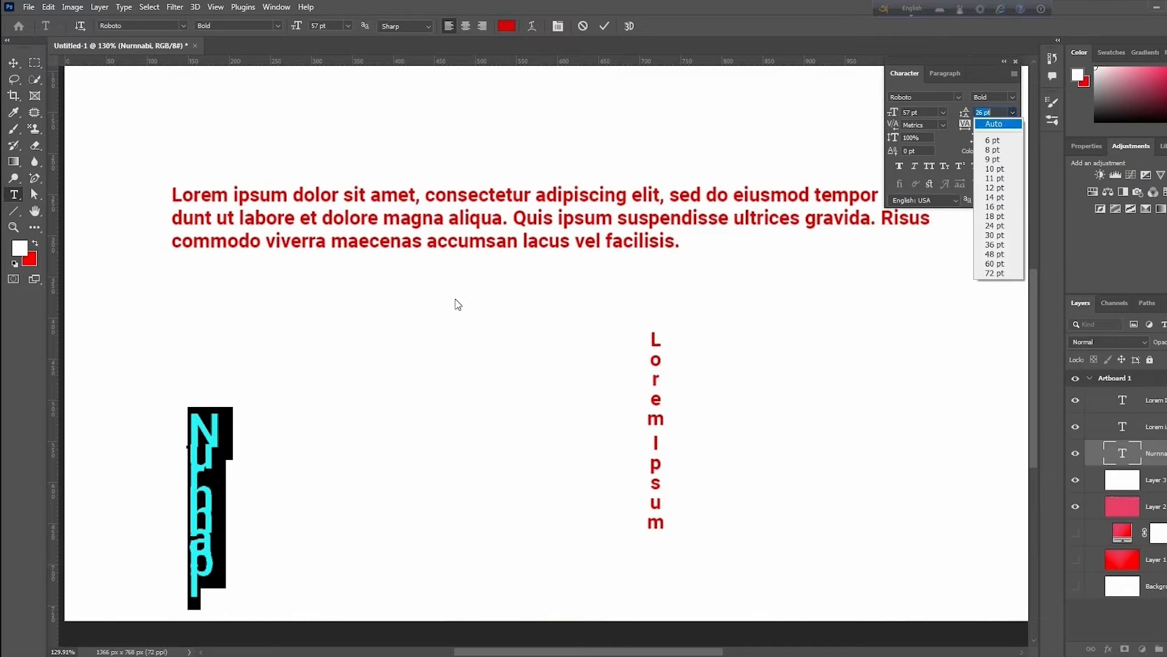
key(Return)
click(201, 435)
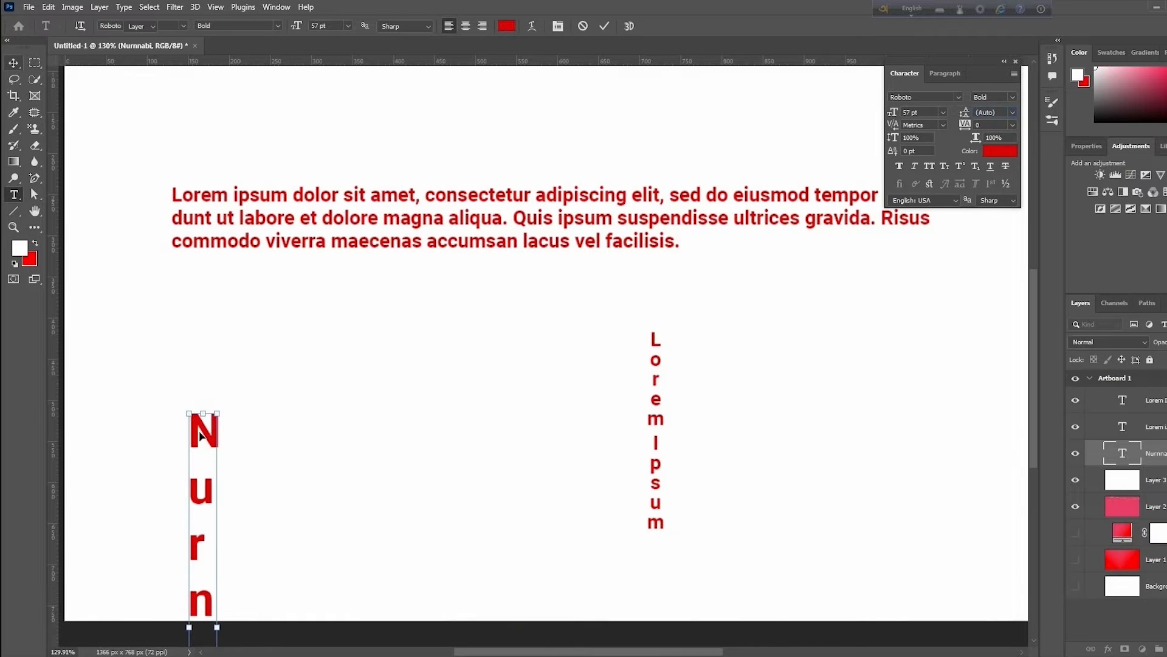
drag(199, 431, 130, 149)
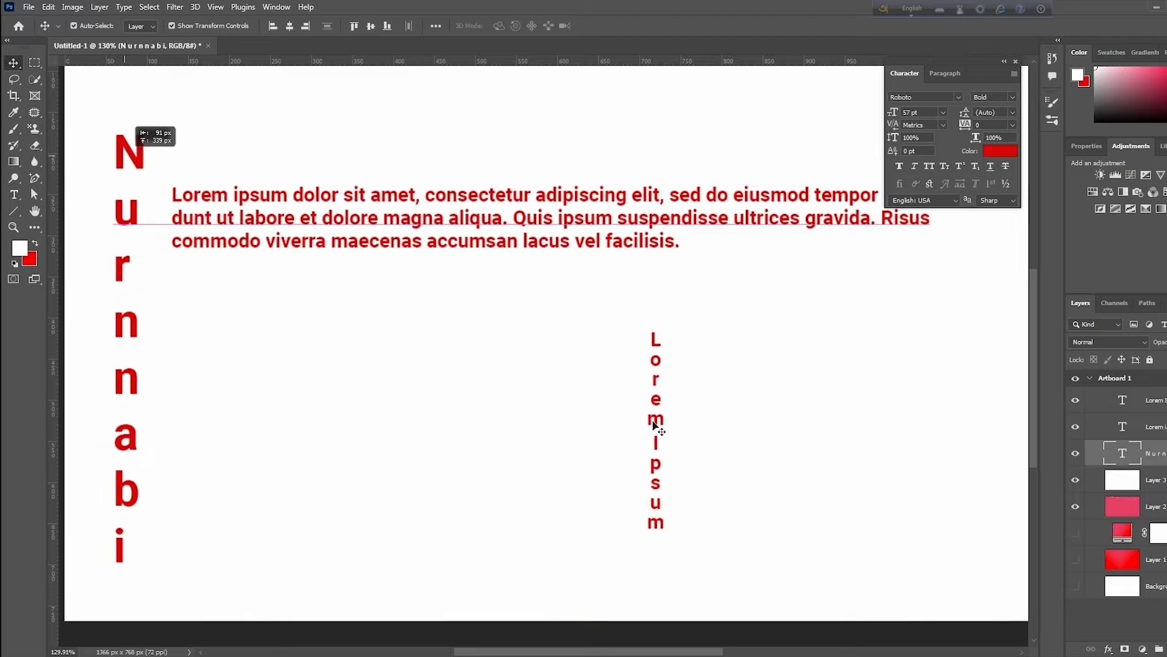
Move the vertical "Lorem Ipsum" text leftward below the paragraph and shift the stacked name slightly up.
click(656, 426)
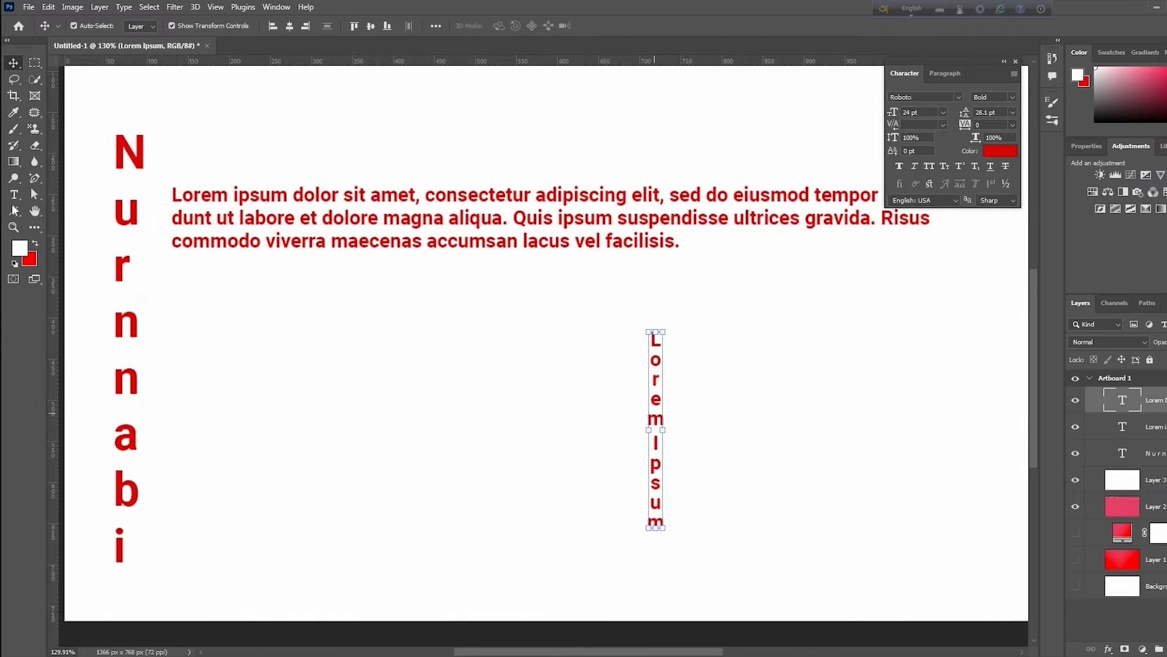
click(14, 194)
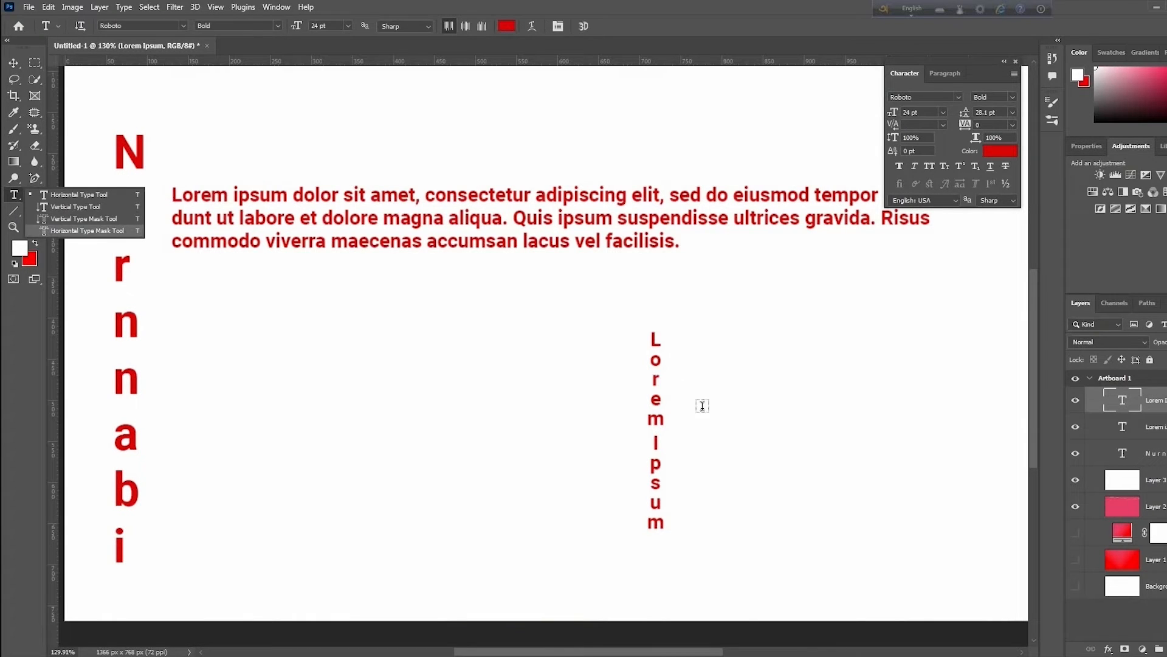
click(14, 63)
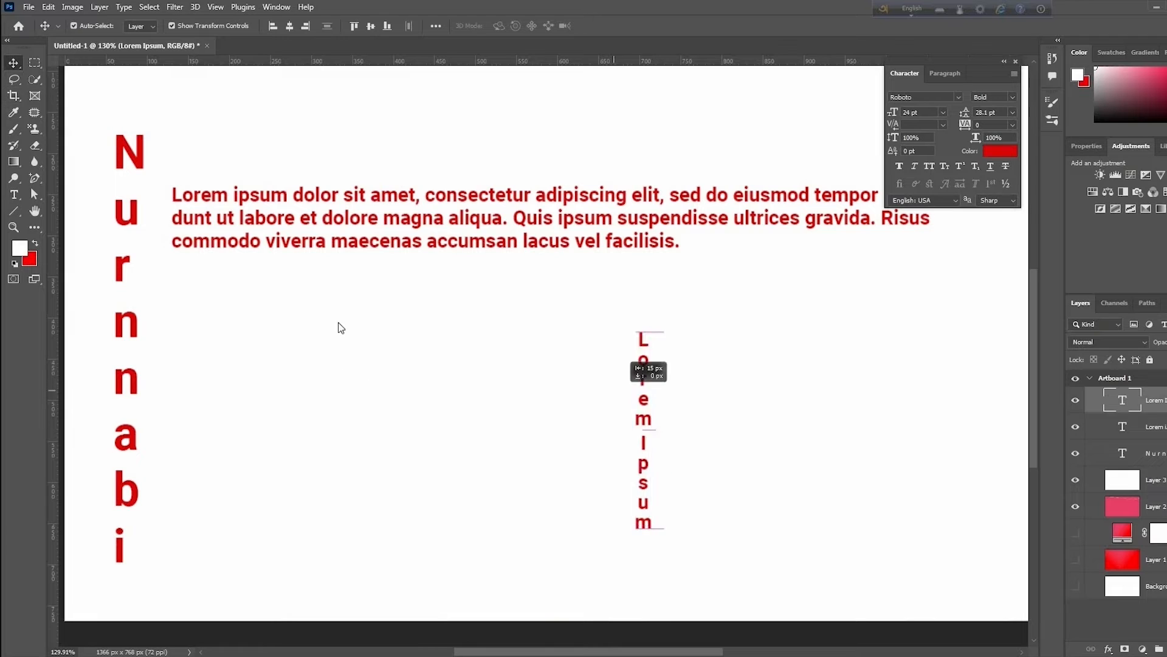
drag(655, 364, 332, 341)
drag(128, 333, 126, 297)
Add a 57 pt "Lorem ipsum" text box to the right of the vertical text and tighten its height and width.
click(14, 196)
drag(418, 350, 769, 407)
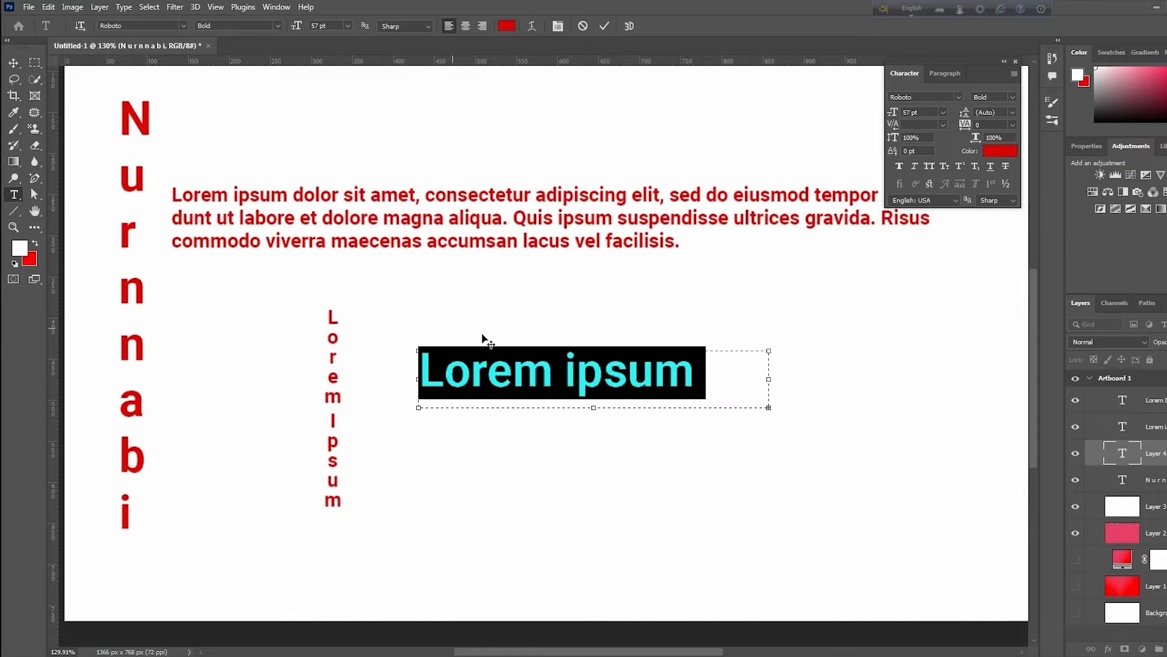
click(13, 63)
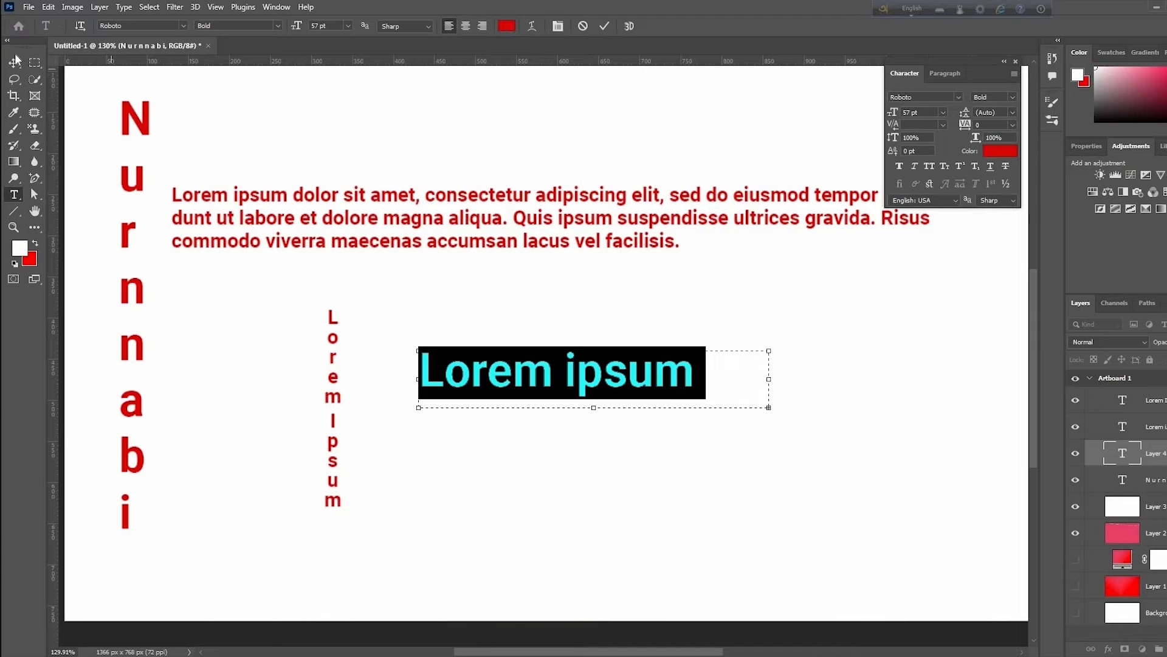
double_click(593, 396)
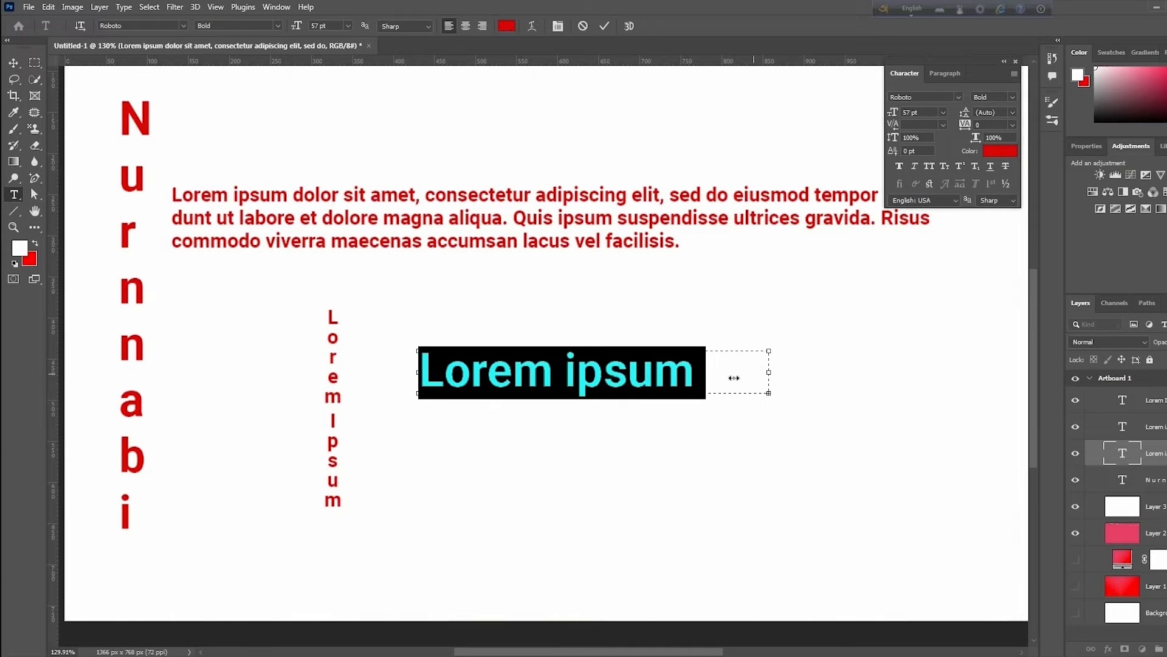
drag(768, 373, 707, 373)
click(13, 63)
key(Return)
Apply All Caps and Faux Bold to the horizontal "Lorem ipsum" text and widen its text box to the right.
click(897, 166)
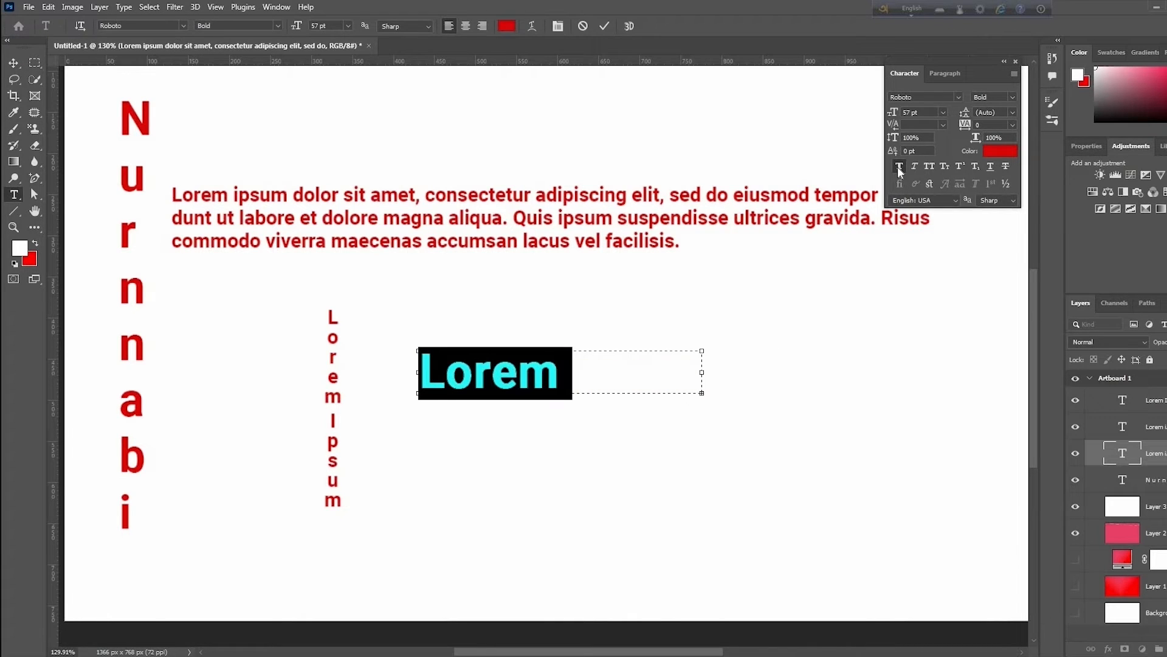
click(897, 167)
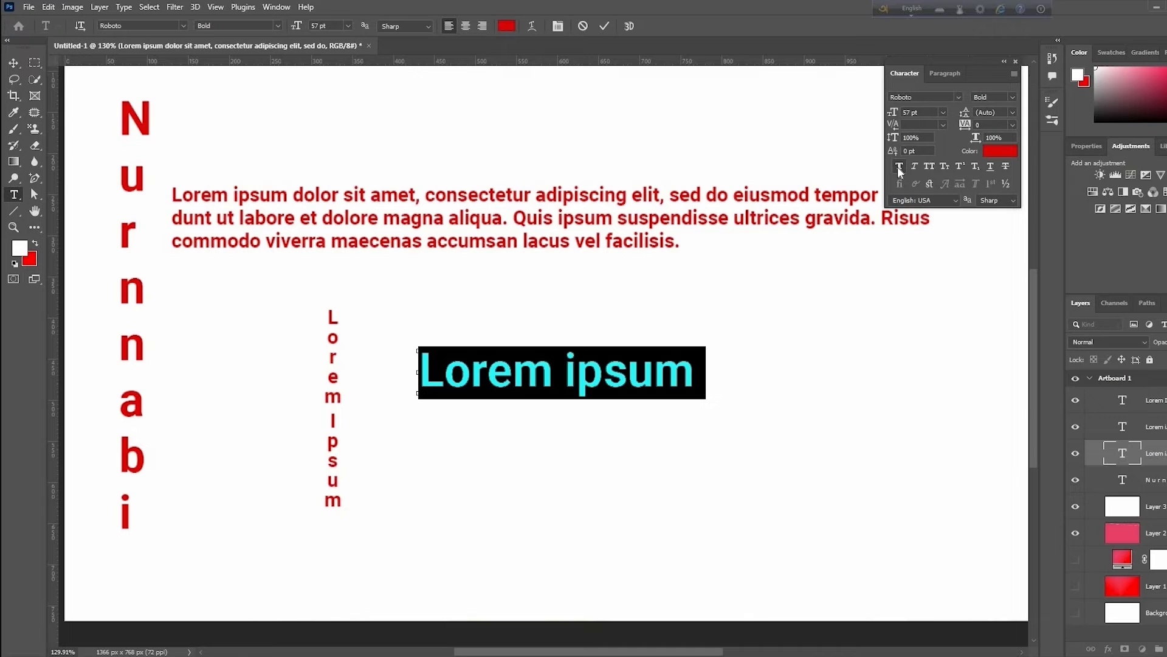
click(929, 166)
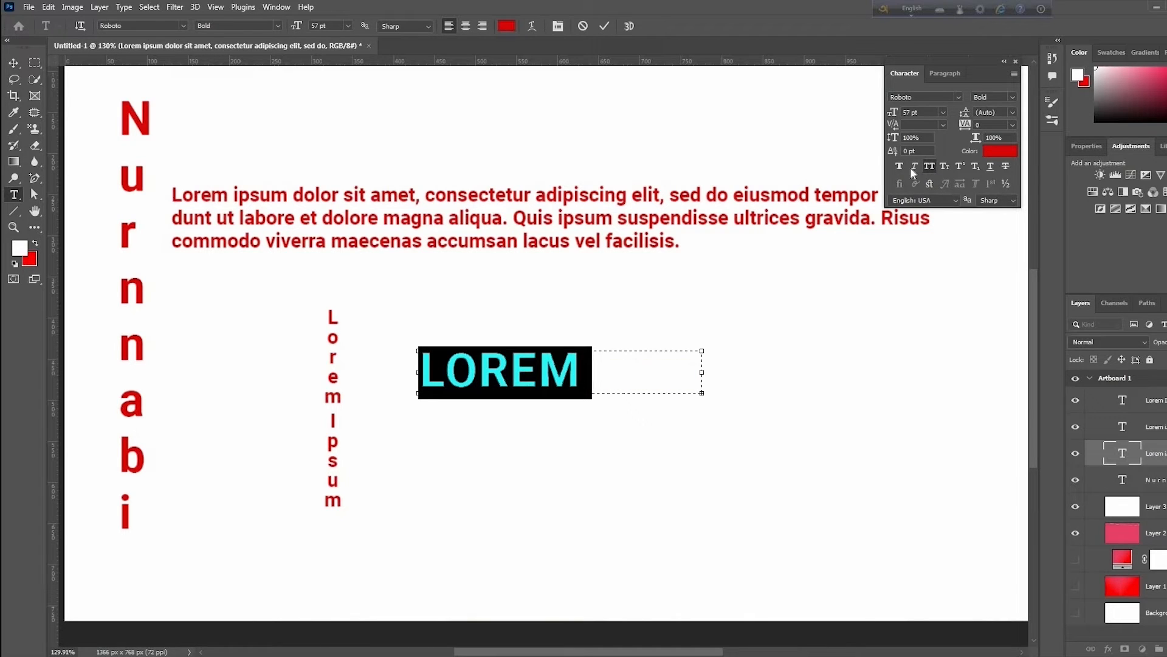
click(897, 166)
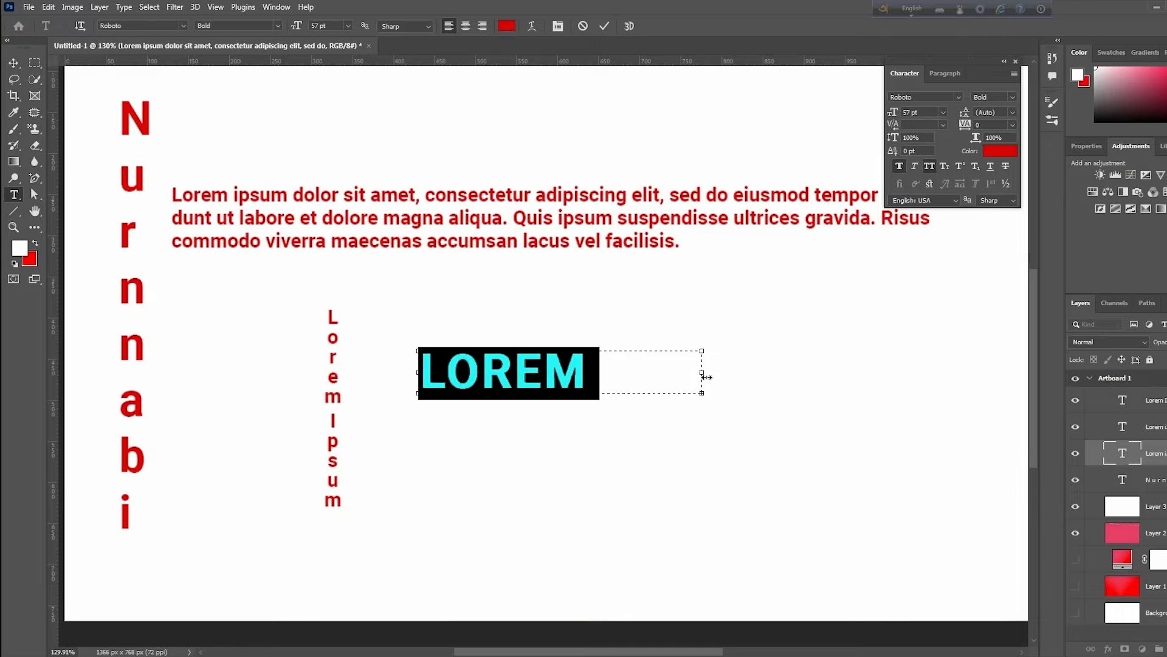
drag(702, 372, 884, 389)
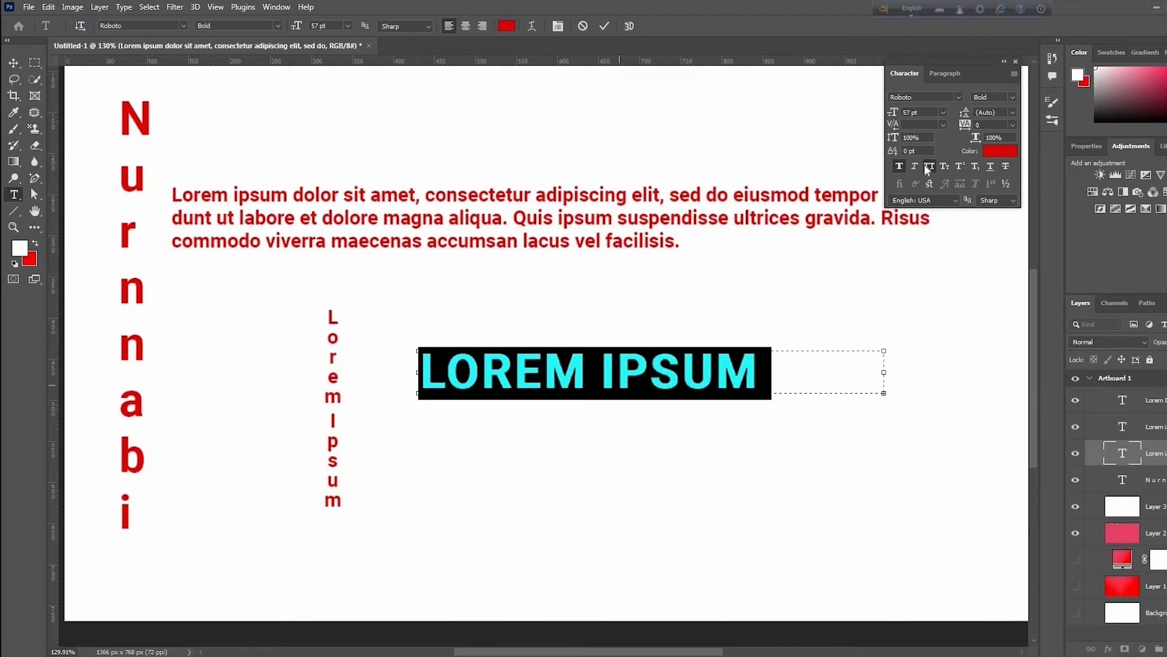
Switch All Caps off and back on for the horizontal text, and try Faux Italic on it.
click(932, 166)
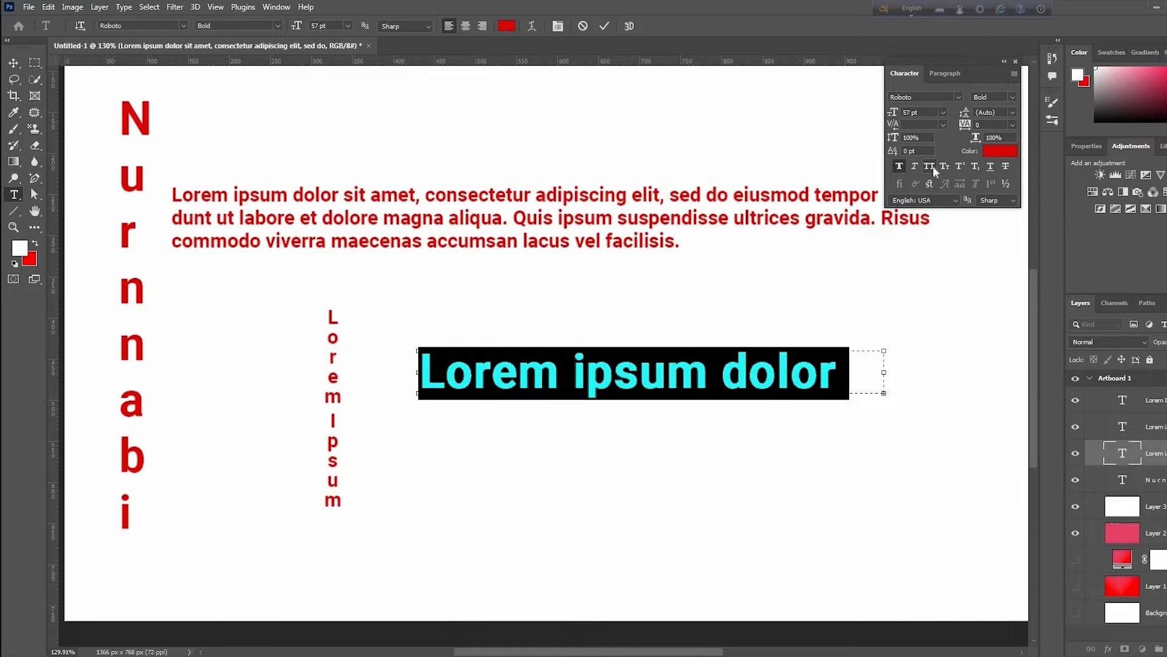
click(933, 166)
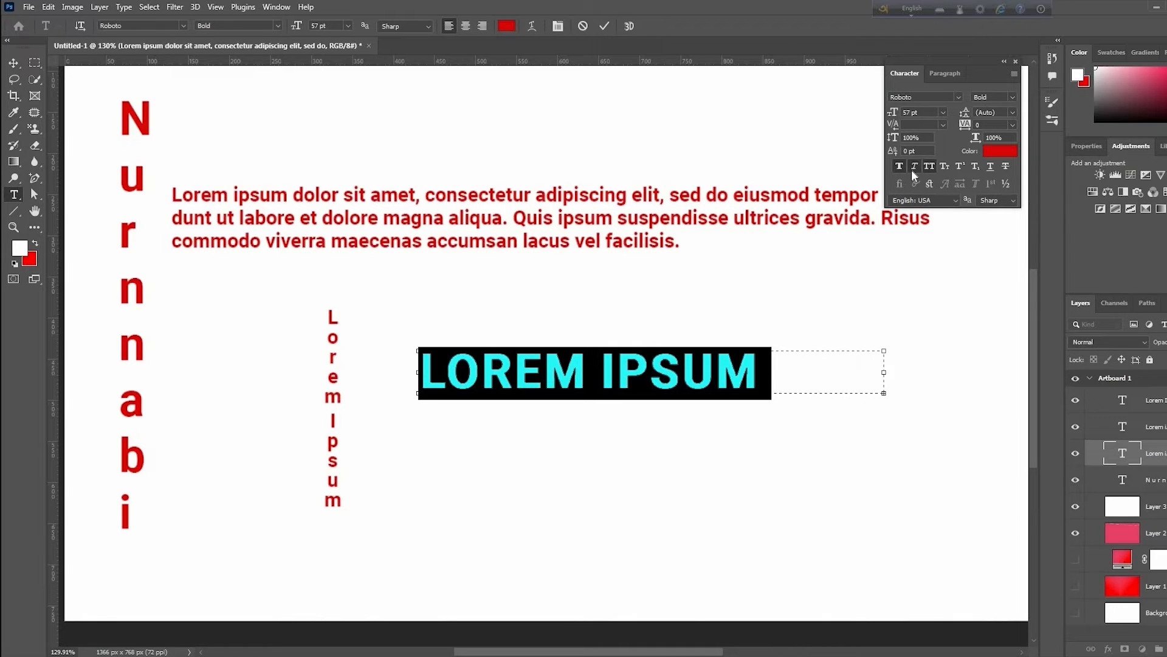
click(912, 171)
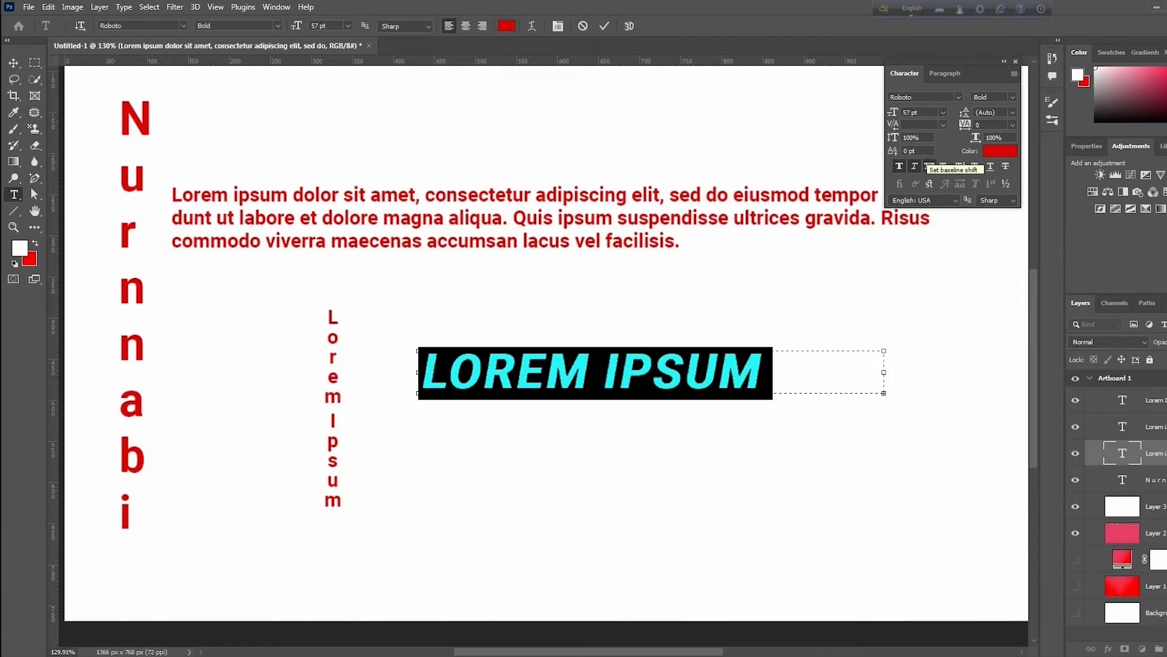
click(914, 165)
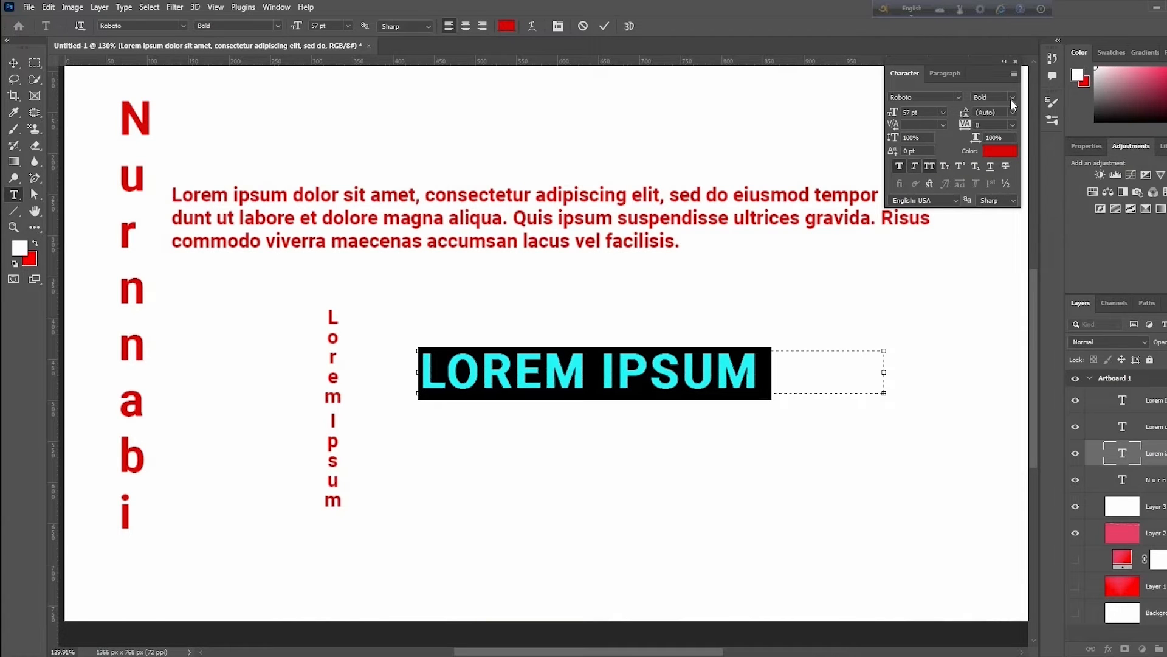
Replace All Caps with Small Caps on the horizontal text, and turn off Small Caps after trying it along with Superscript.
click(1010, 97)
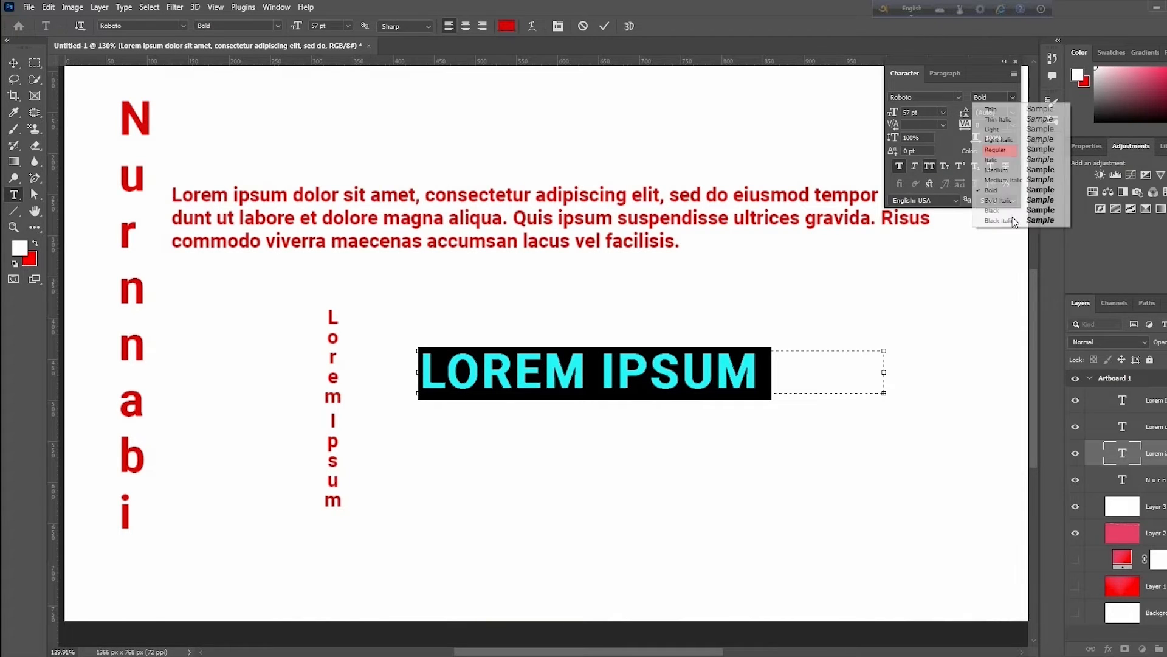
click(946, 172)
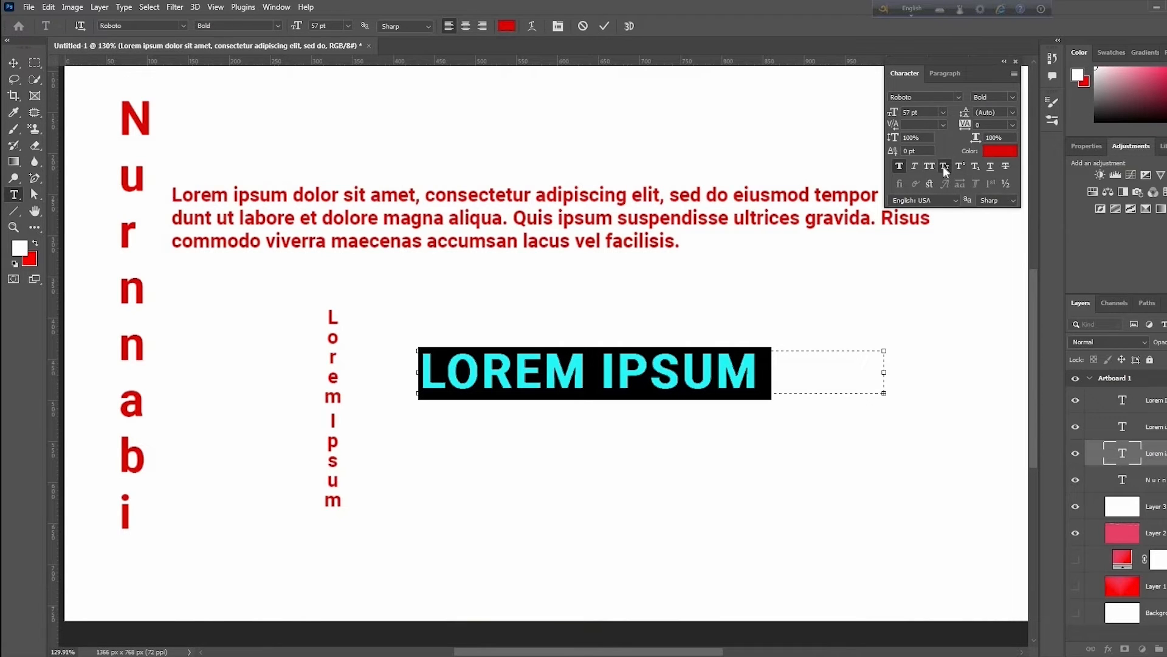
click(944, 167)
click(944, 167)
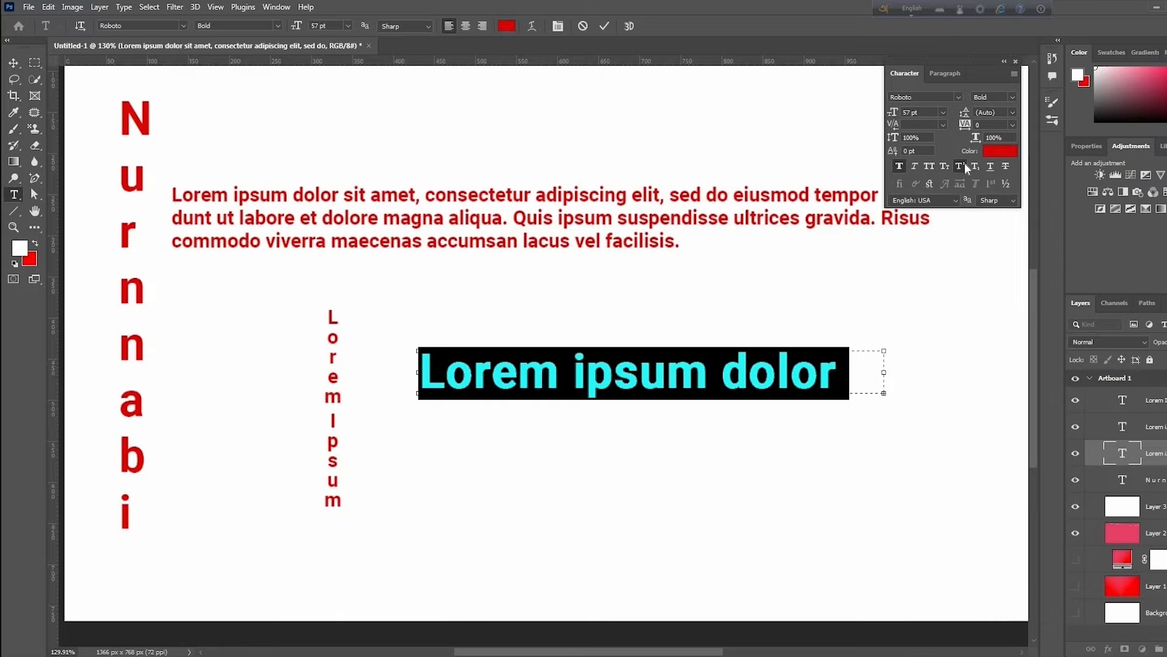
click(965, 164)
click(964, 165)
View the leading choices without changing them and set the horizontal text's kerning to 0.
click(1013, 112)
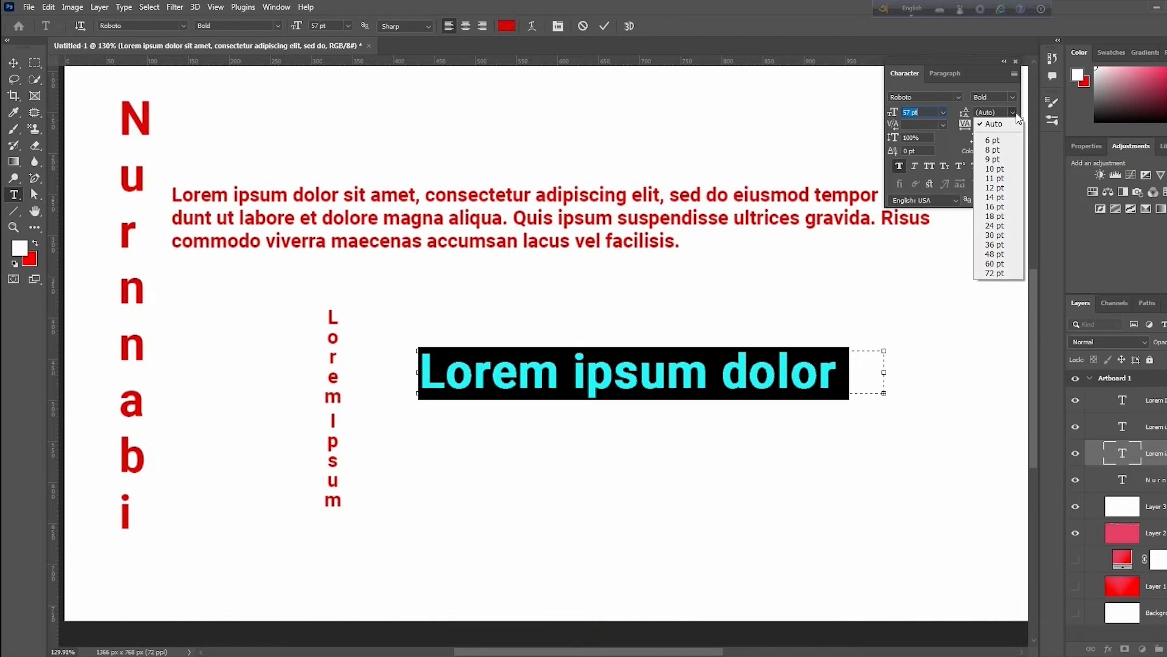
click(949, 144)
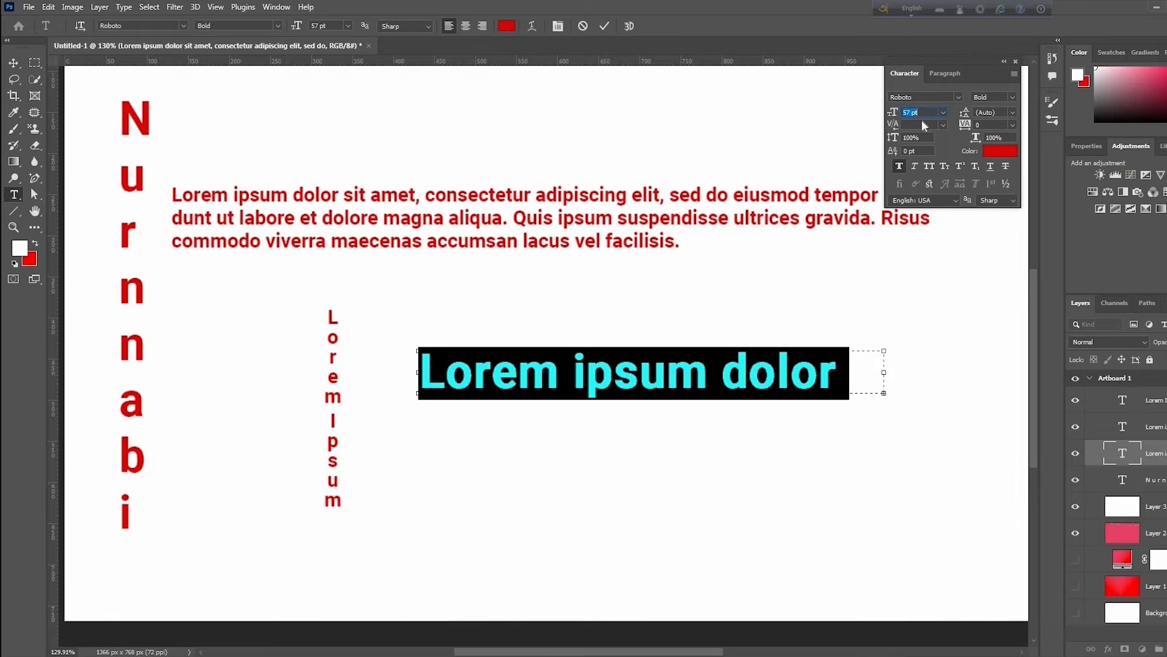
click(943, 124)
click(930, 226)
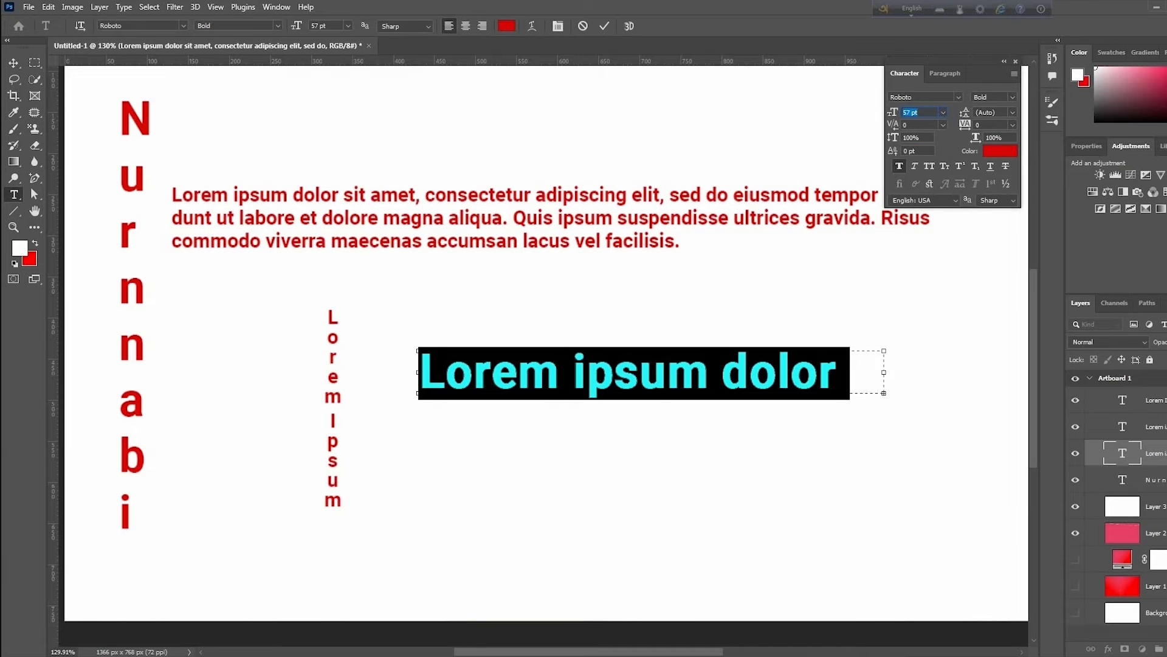
Set the horizontal text's tracking to 60 and its vertical scale to 102%.
click(990, 125)
scroll(992, 125, up, 17)
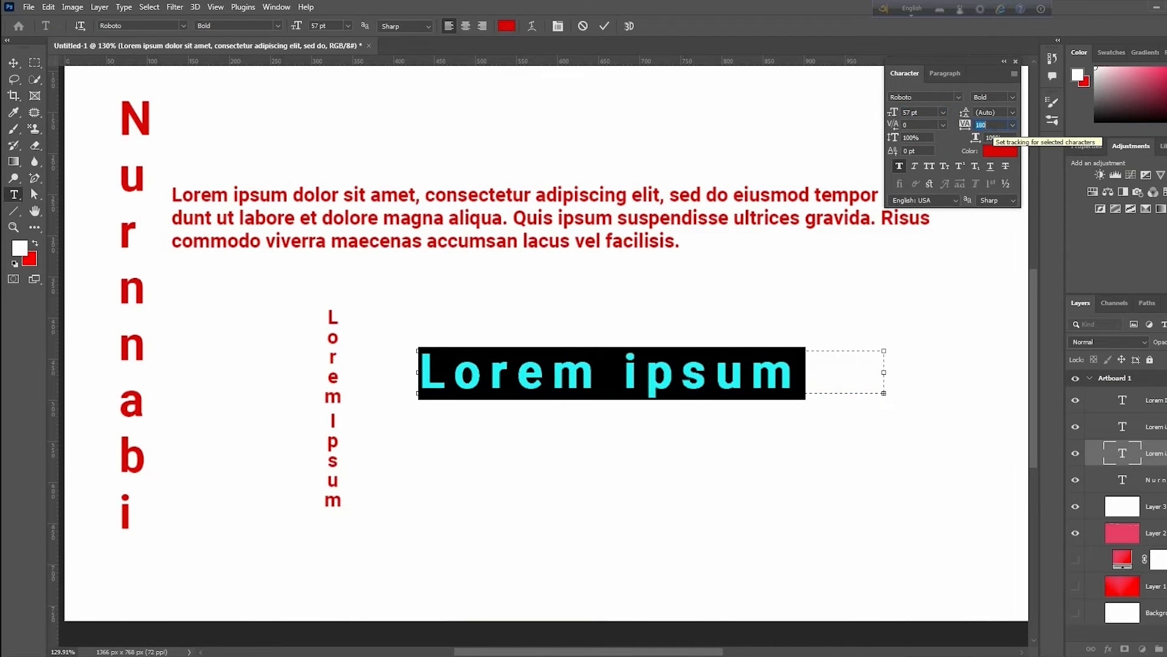
scroll(992, 124, down, 5)
scroll(992, 125, down, 6)
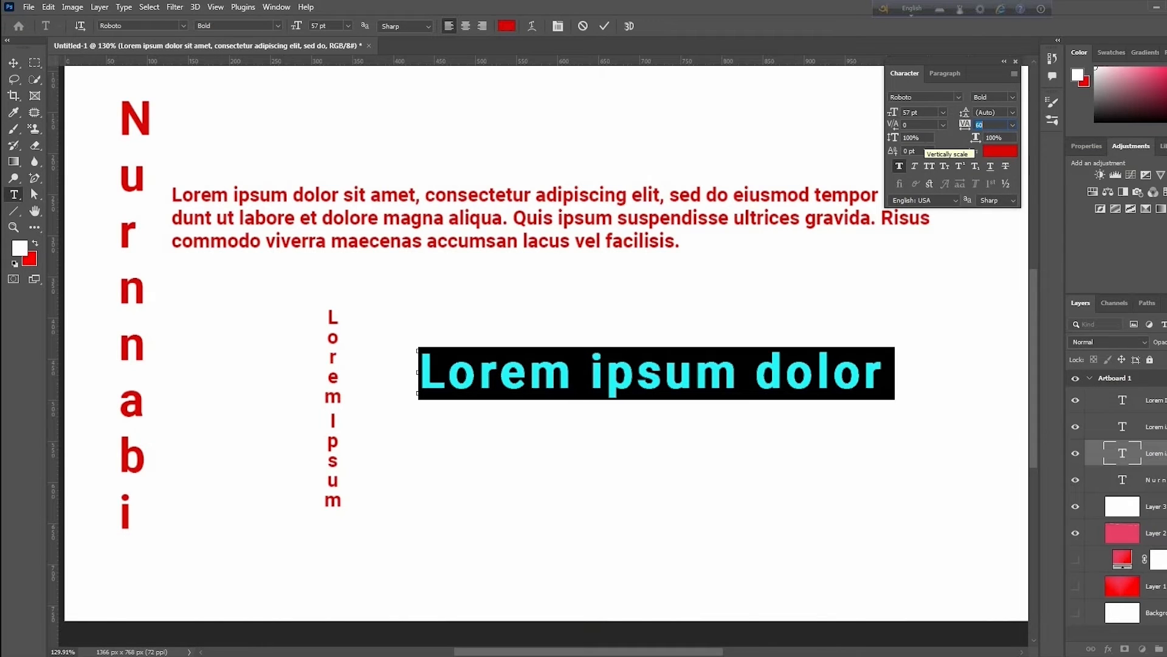
click(918, 138)
scroll(918, 137, up, 8)
scroll(918, 137, down, 6)
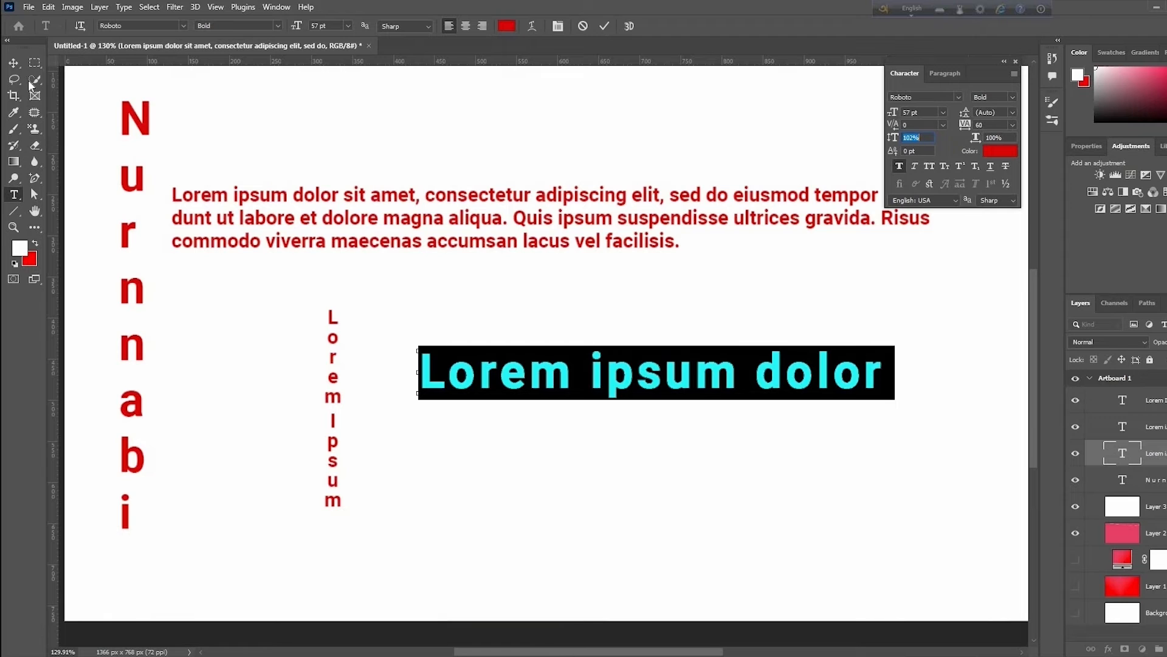
Select all the text of the three-line Lorem ipsum paragraph for editing and show its Paragraph settings.
click(15, 65)
click(504, 225)
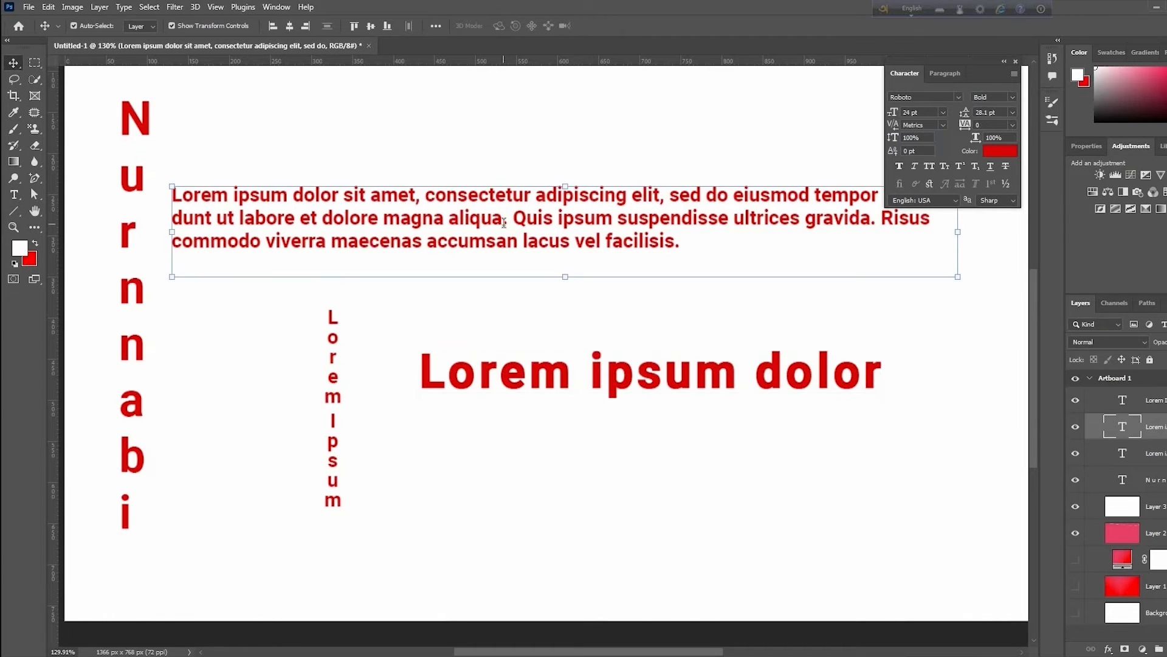
key(t)
key(Return)
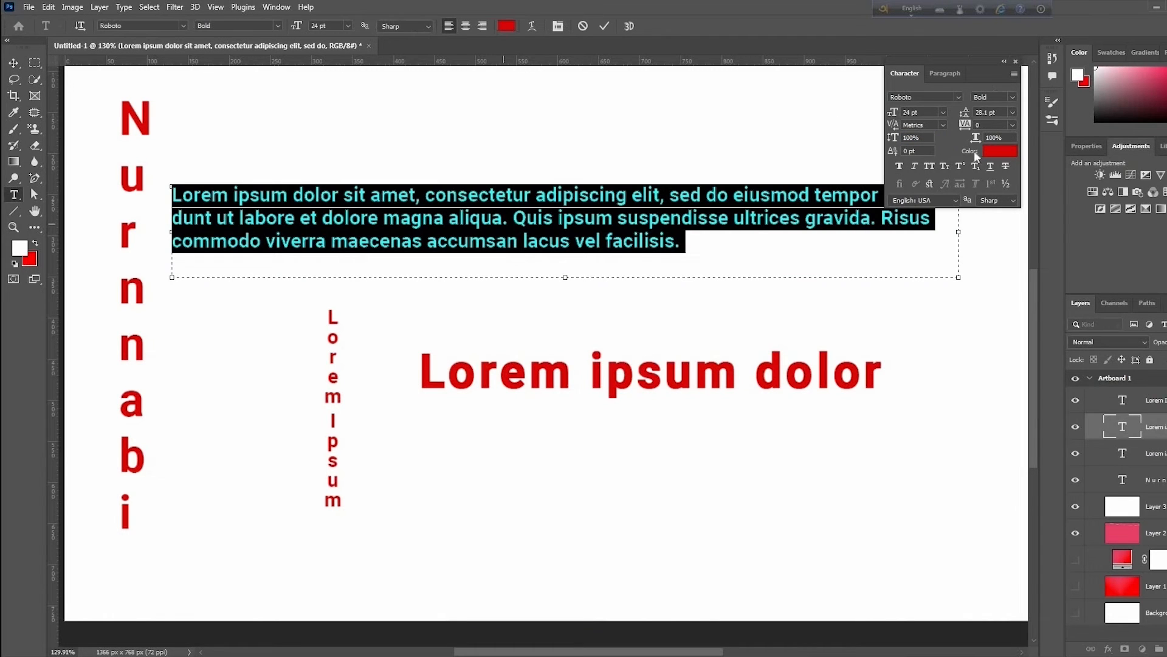
click(945, 73)
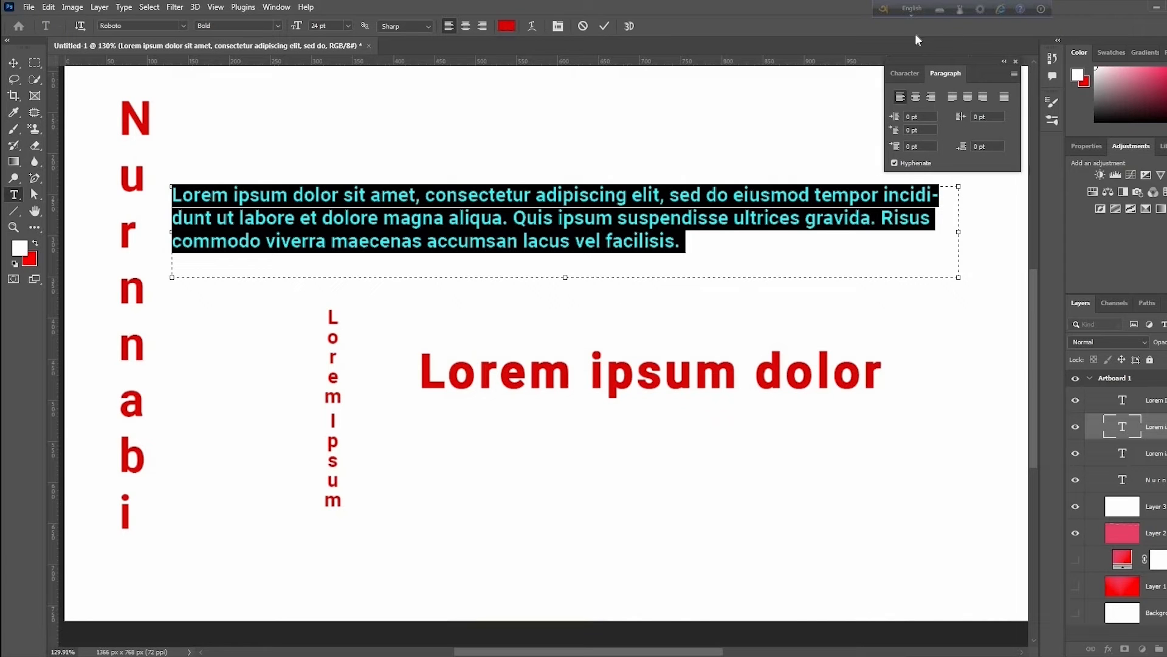
click(279, 7)
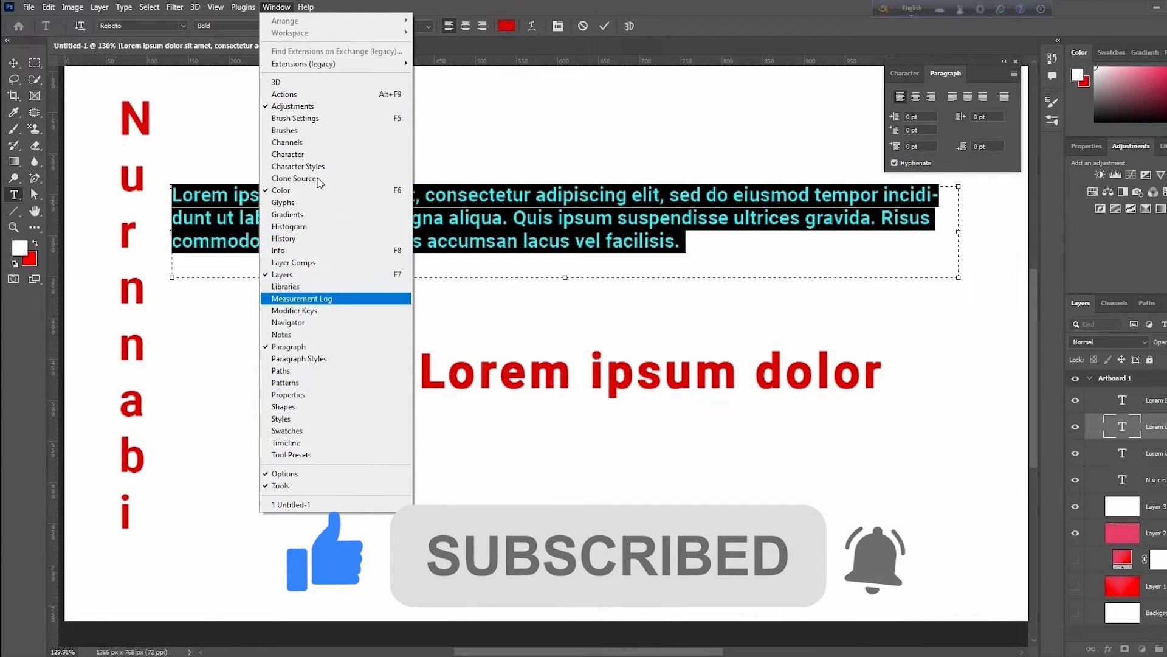
click(297, 154)
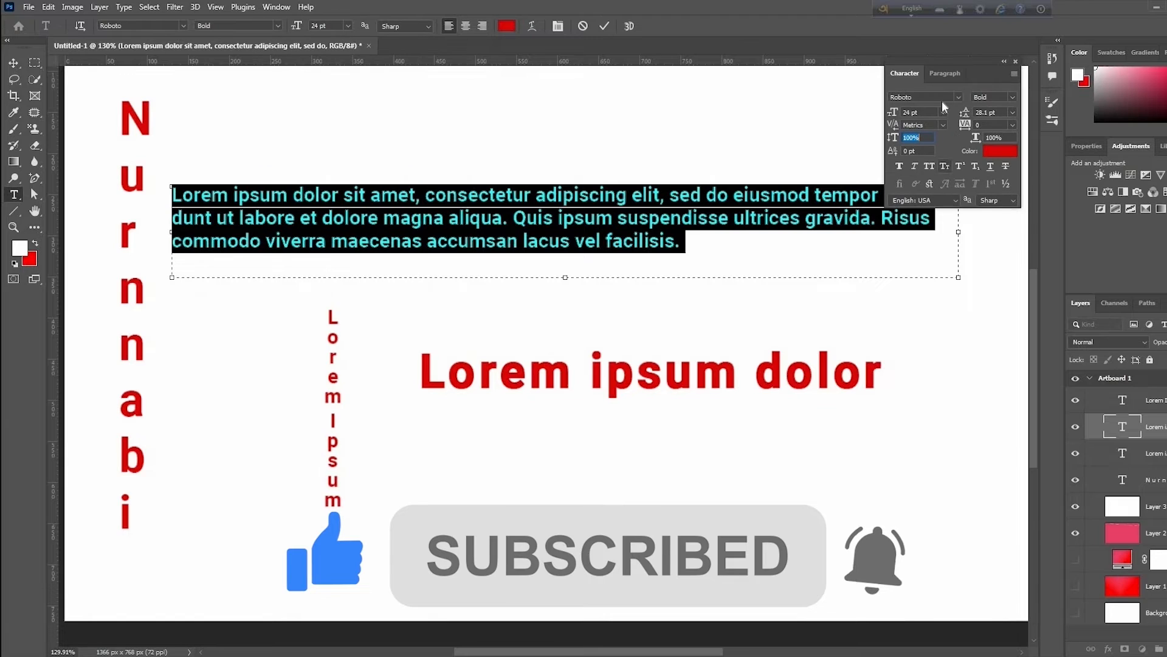
click(946, 73)
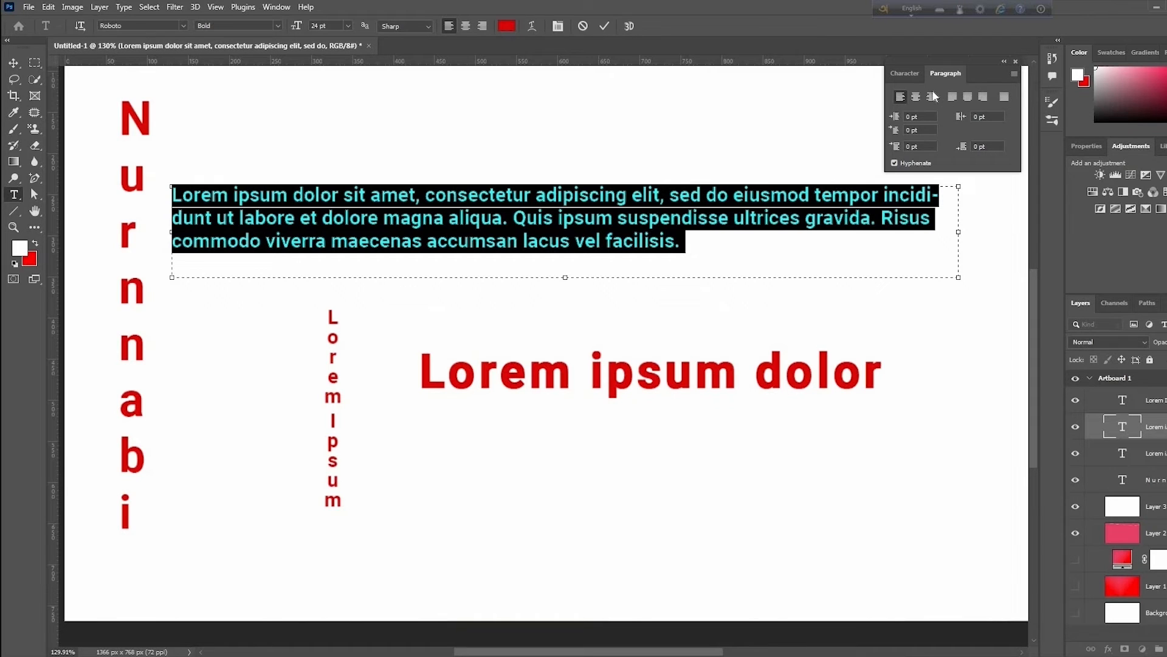
Try center, right and the three last-line justified alignments on the paragraph, finishing with Justify all.
click(916, 97)
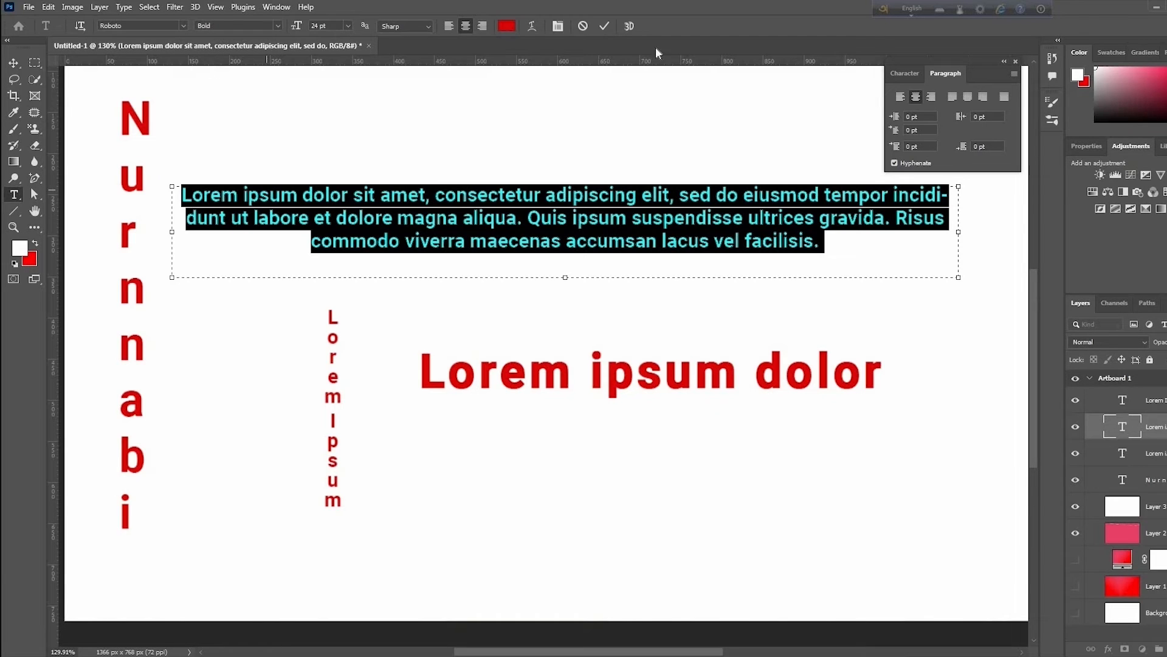
click(932, 95)
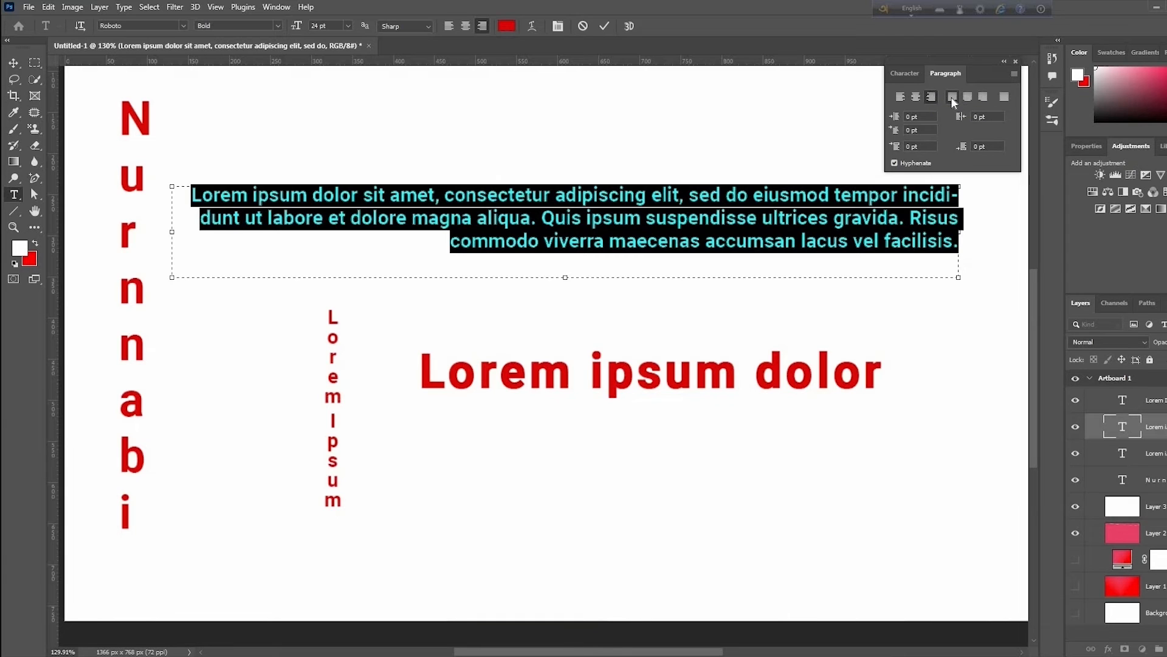
click(952, 98)
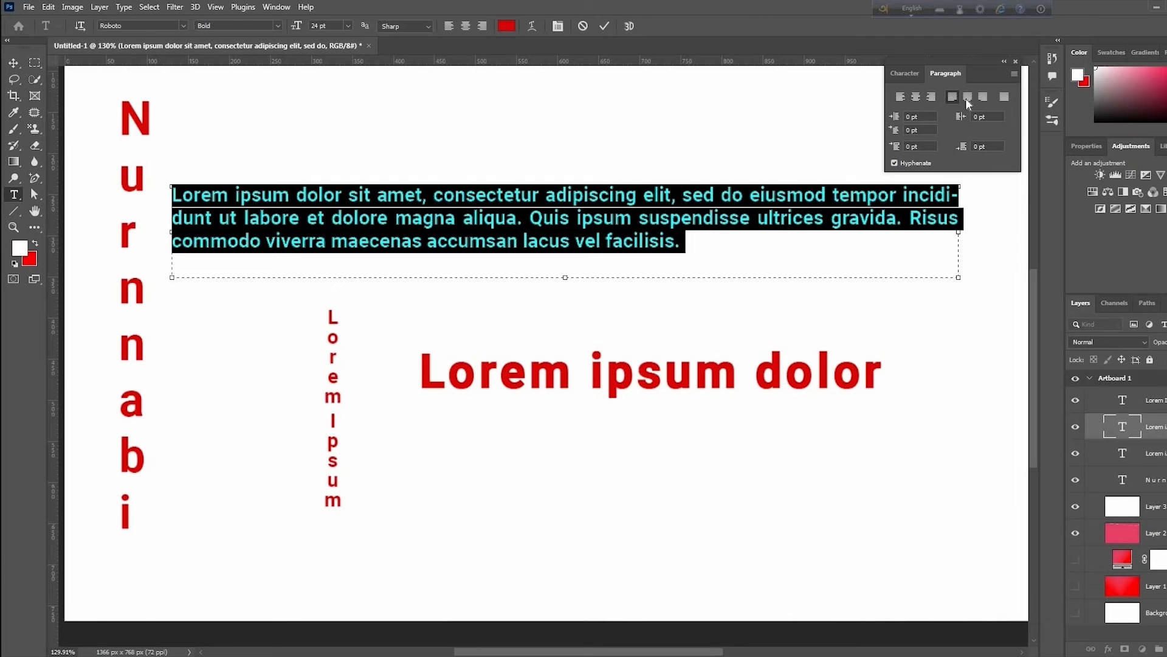
click(967, 99)
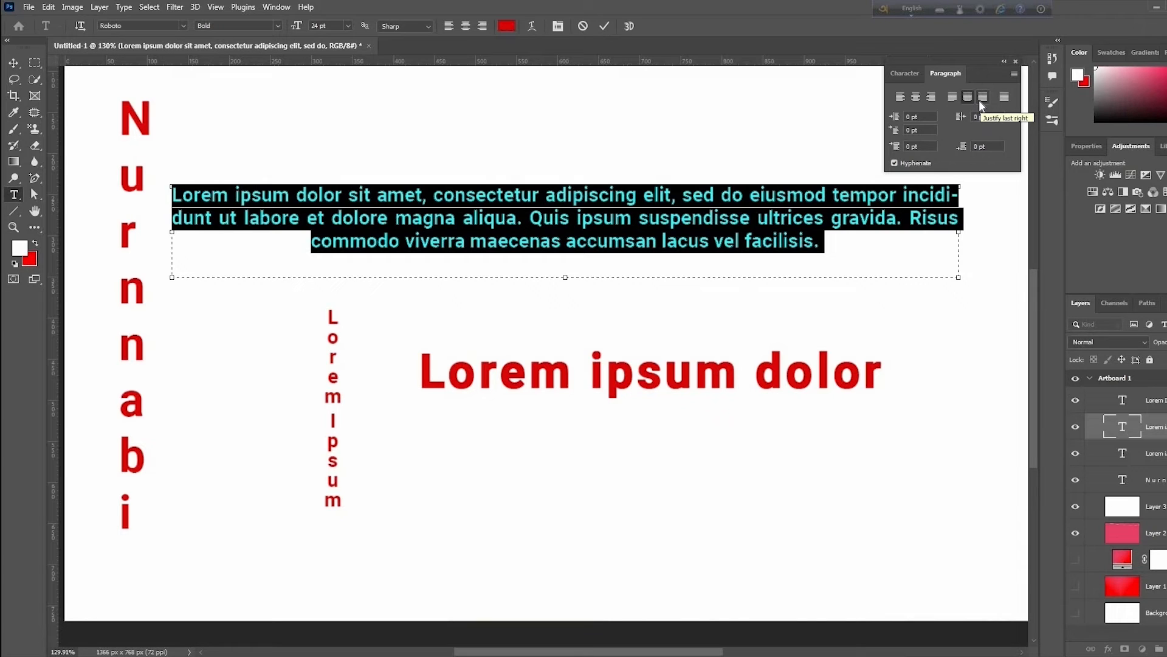
click(981, 100)
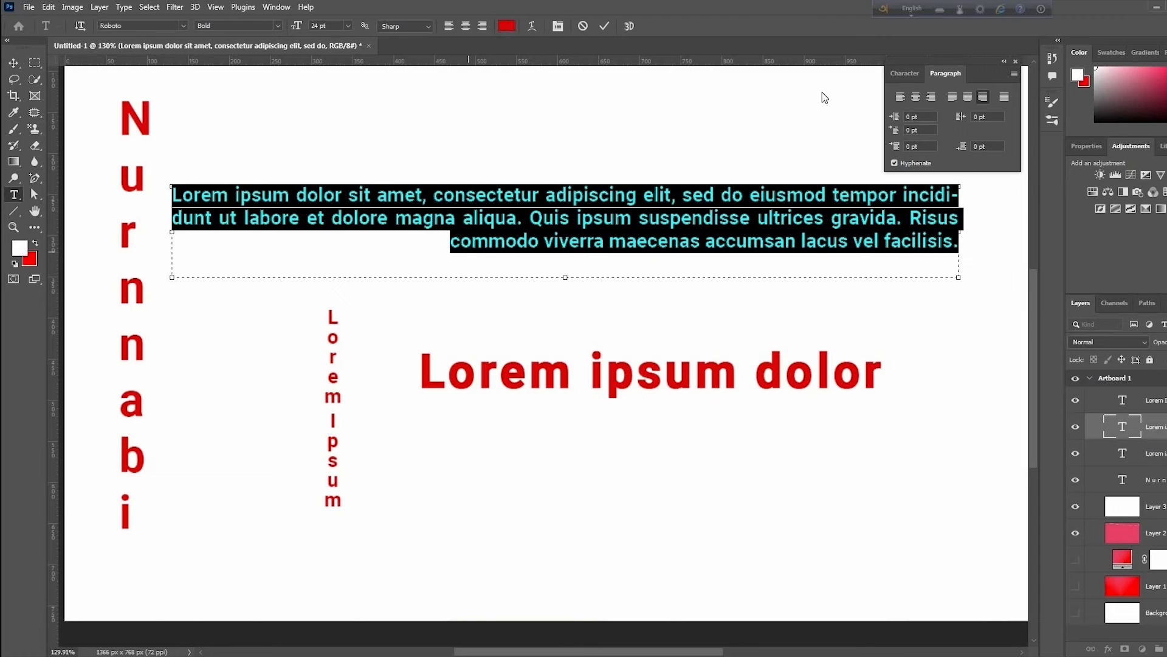
click(1005, 96)
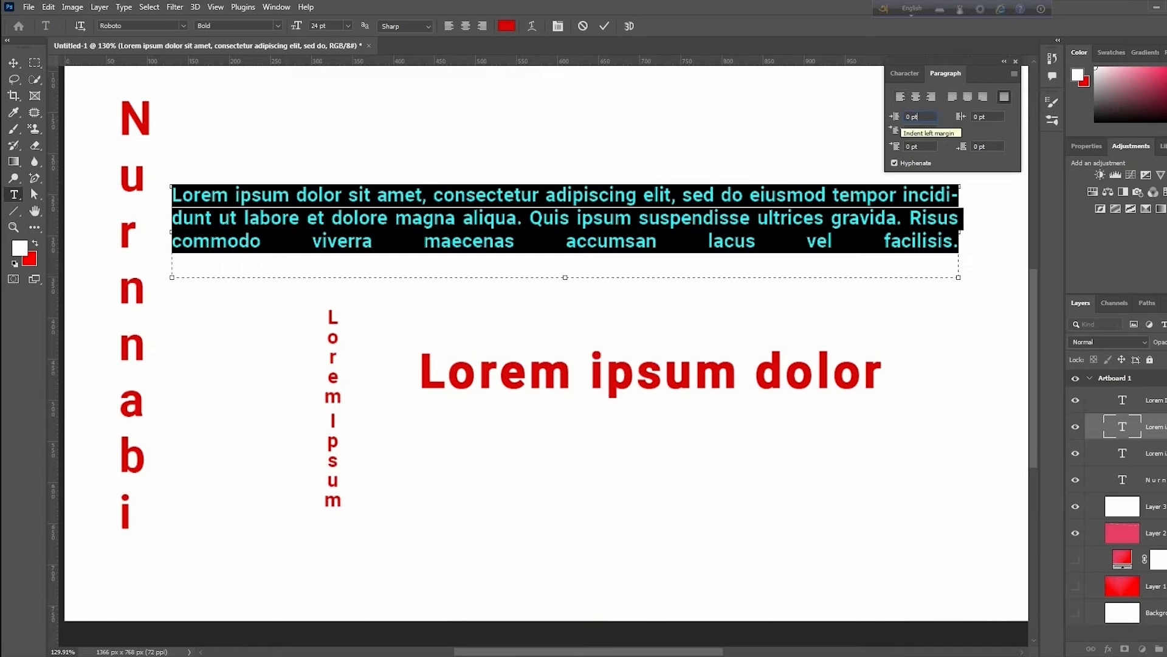
Set the justified paragraph's left margin indent to 15 pt.
key(Up)
key(Up)
key(Up)
key(Up)
key(Up)
key(Up)
key(Up)
key(Up)
key(Up)
key(Up)
key(Up)
key(Up)
key(Up)
key(Up)
key(Up)
key(Up)
key(Up)
key(Up)
key(Up)
key(Up)
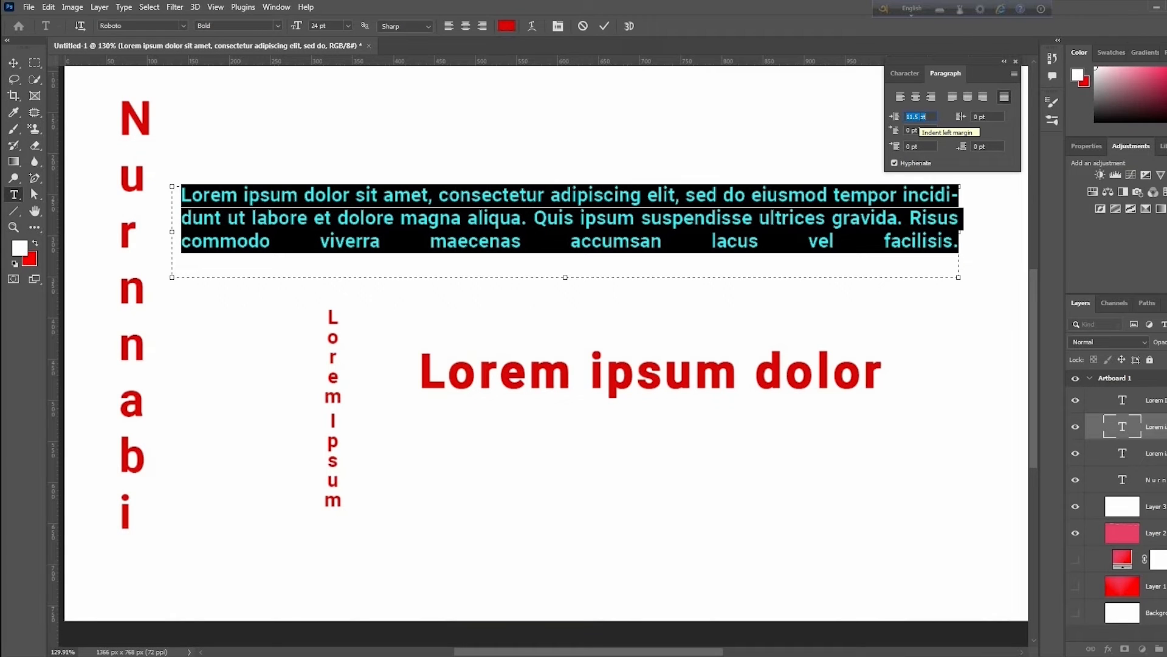
key(Up)
key(Up)
key(Up)
key(Up)
key(Up)
key(Up)
key(Up)
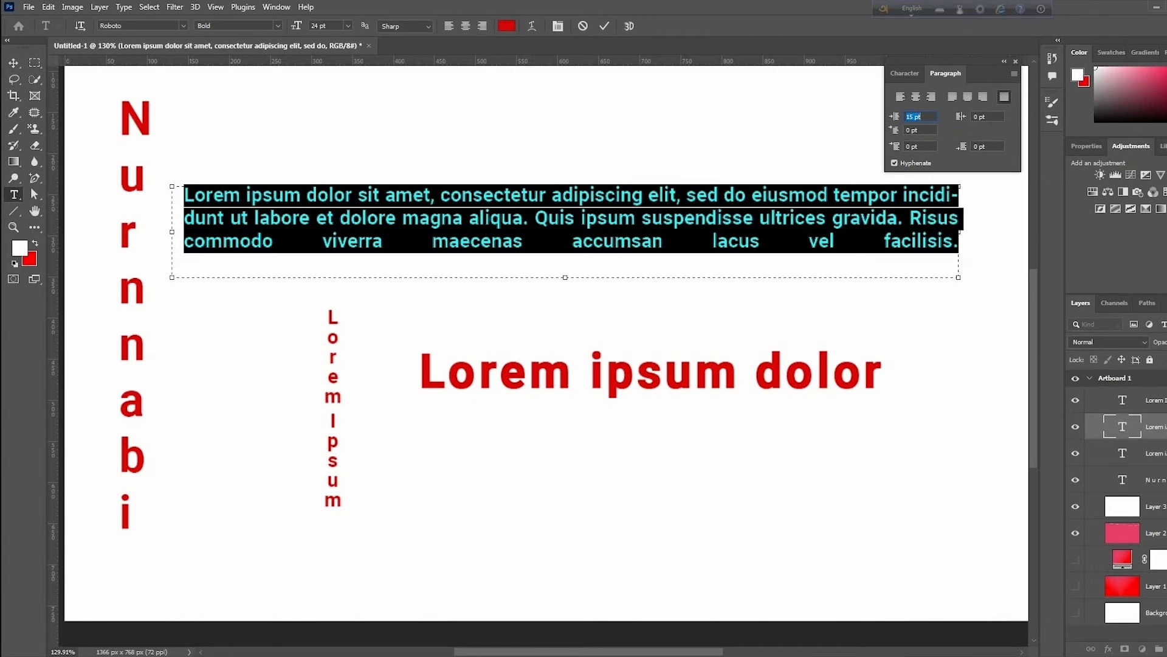
Set the justified paragraph's right margin indent to 13.5 pt.
click(995, 119)
key(Up)
key(Up)
key(Up)
key(Up)
key(Up)
key(Up)
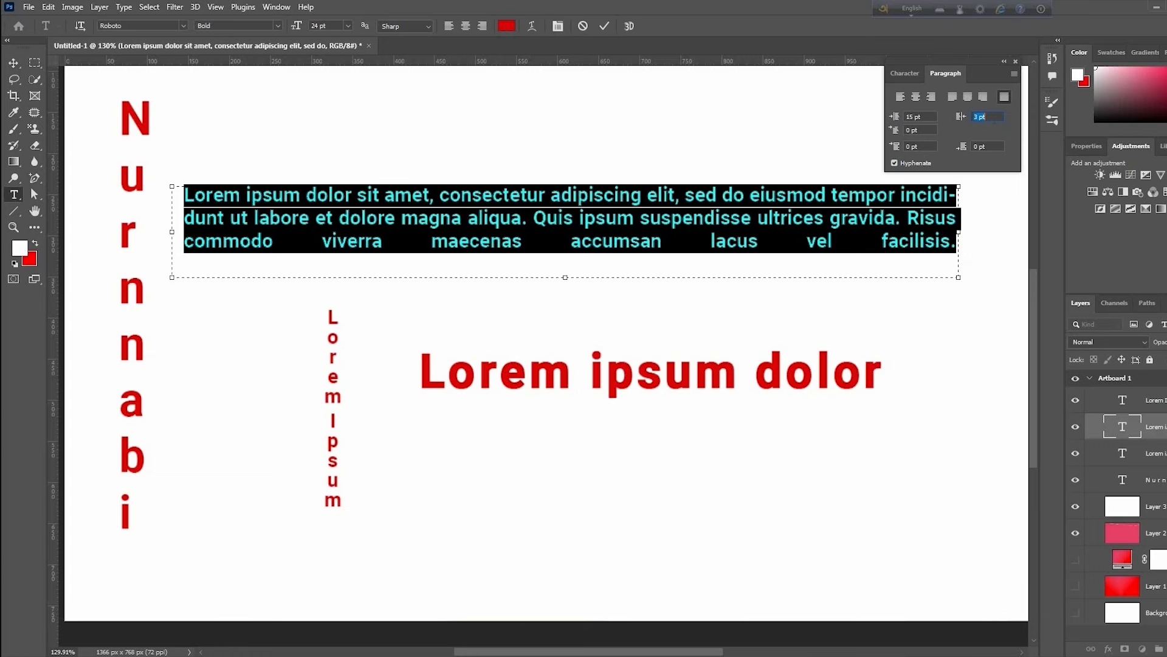
key(Up)
key(Up)
key(Up)
key(Up)
key(Up)
key(Up)
key(Up)
key(Up)
key(Up)
key(Up)
key(Up)
key(Up)
key(Up)
key(Up)
key(Up)
key(Up)
key(Up)
key(Up)
key(Up)
key(Up)
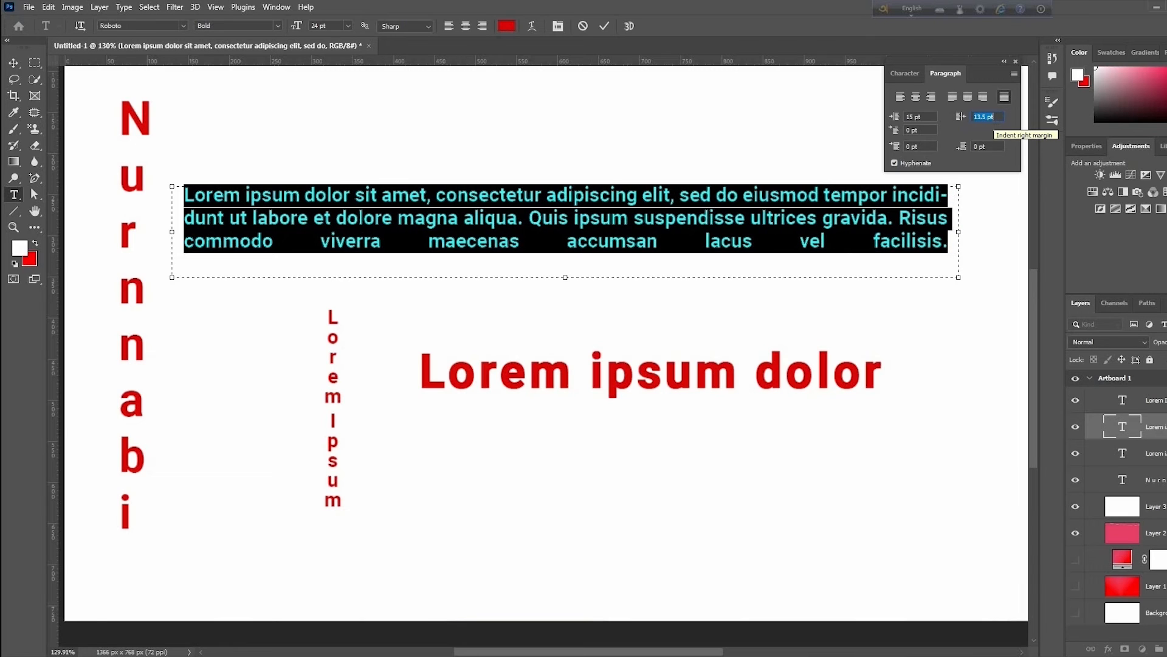
Set the paragraph's first-line indent to 11.5 pt, and try its hyphenation off and back on.
click(919, 130)
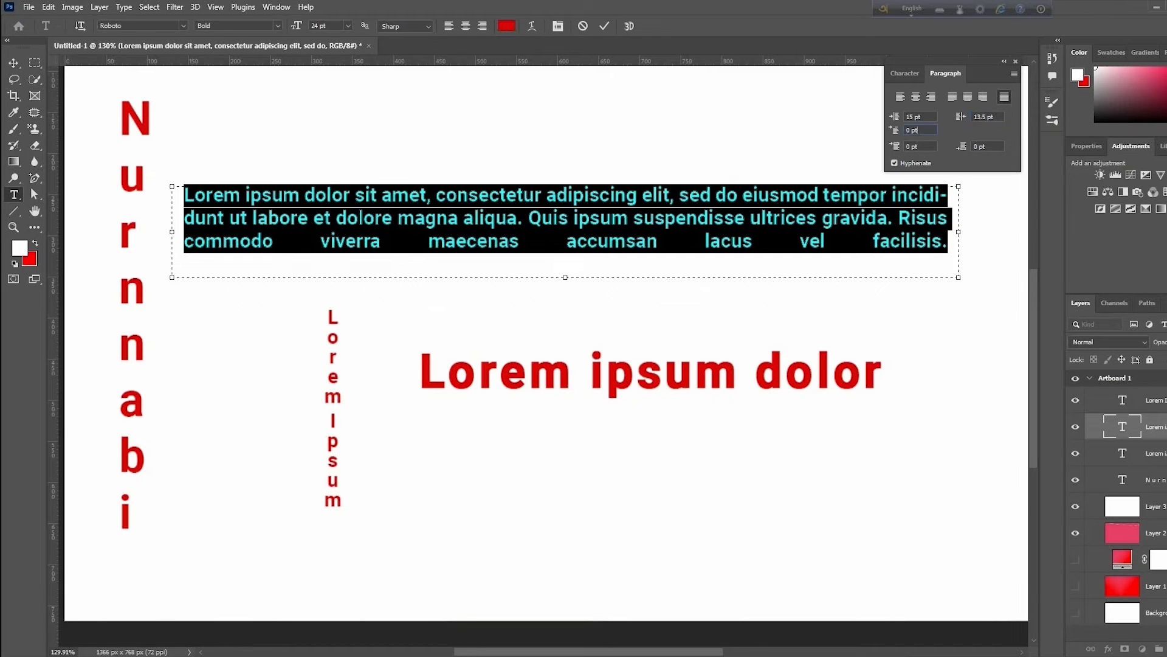
key(Up)
key(Up)
key(Up)
key(Up)
key(Up)
key(Up)
key(Up)
key(Up)
key(Up)
key(Up)
key(Up)
key(Up)
key(Up)
key(Up)
key(Up)
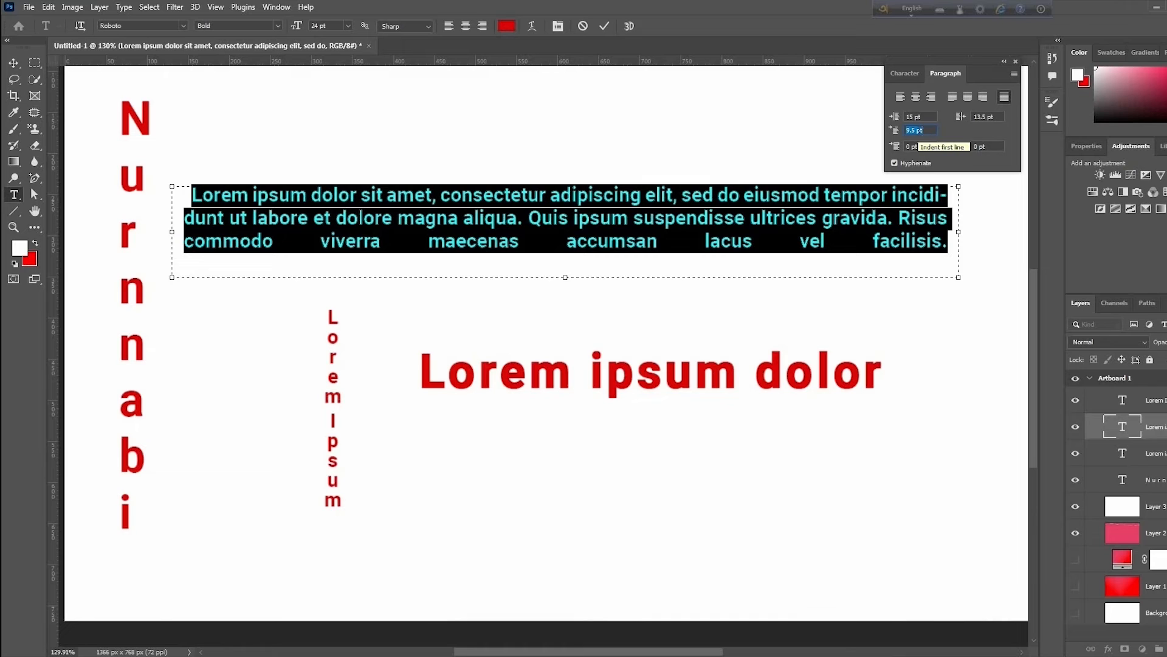
key(Up)
key(Up)
key(Up)
key(Up)
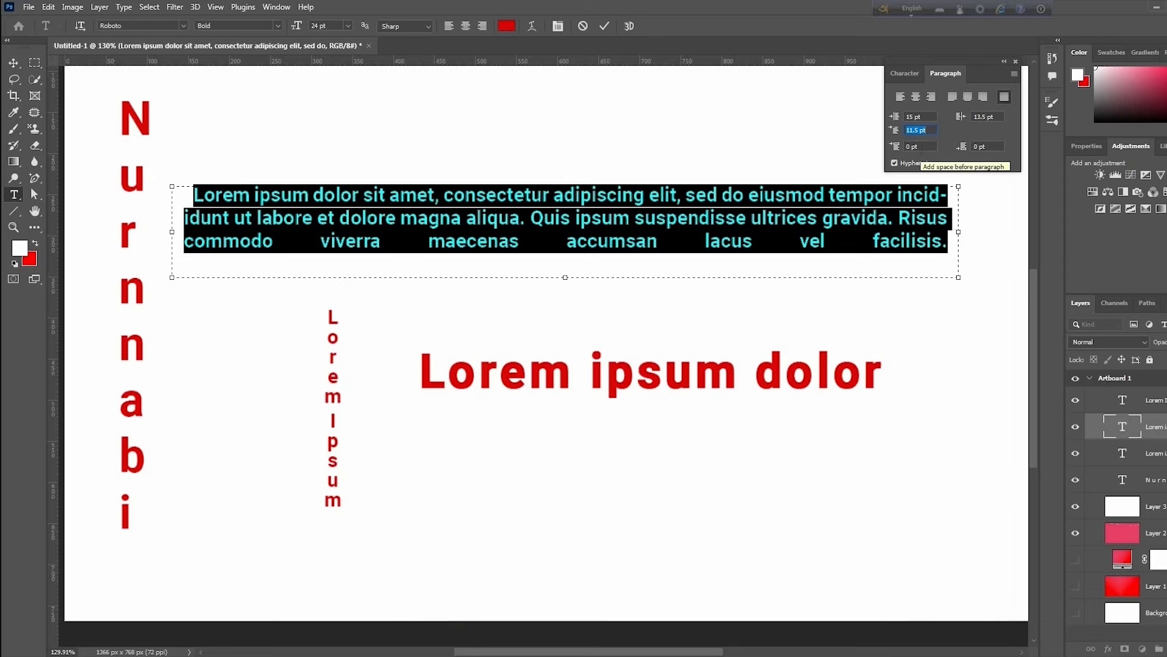
click(894, 163)
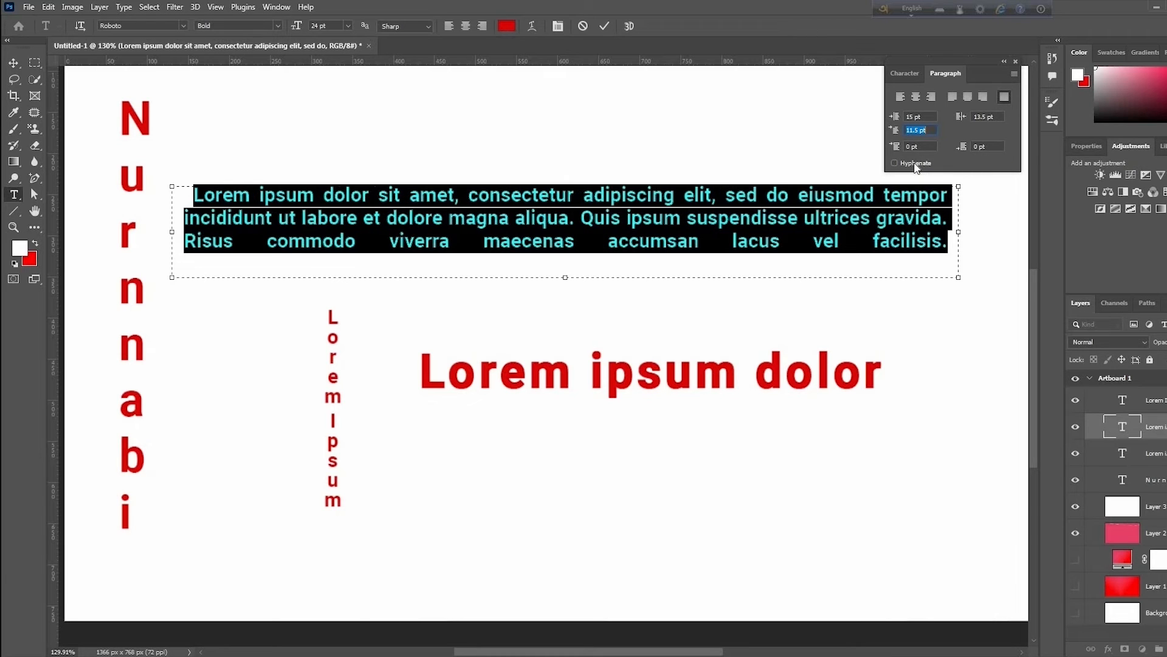
click(916, 167)
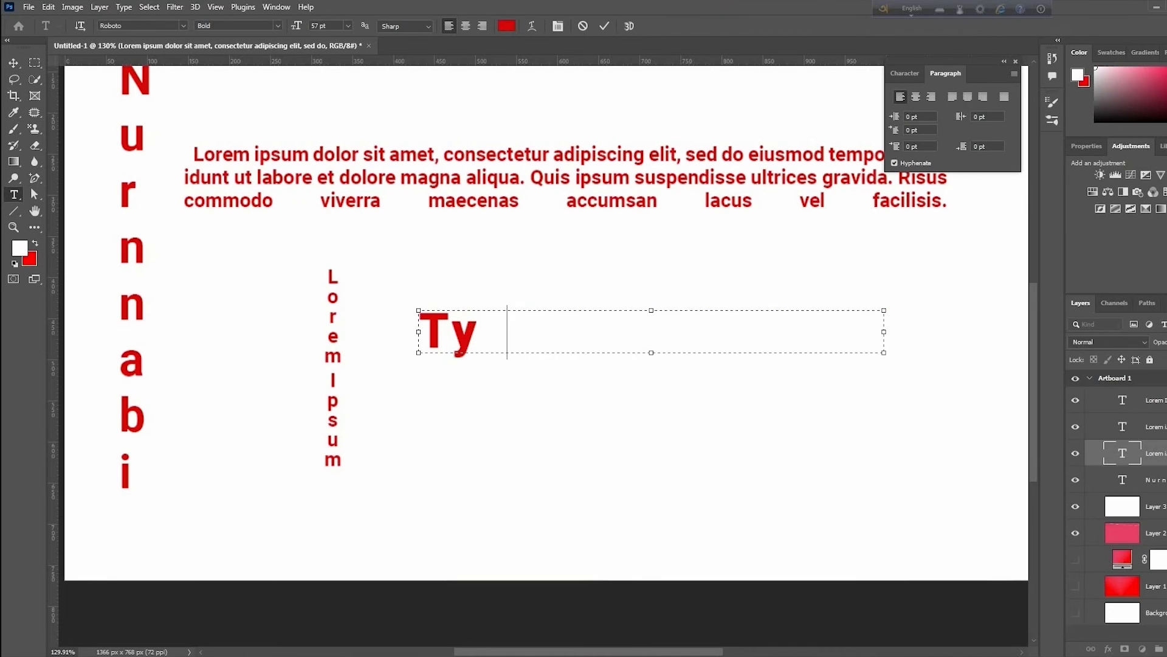
Complete the large heading's replacement text as "Typo" and narrow its text box to fit the word.
text(po)
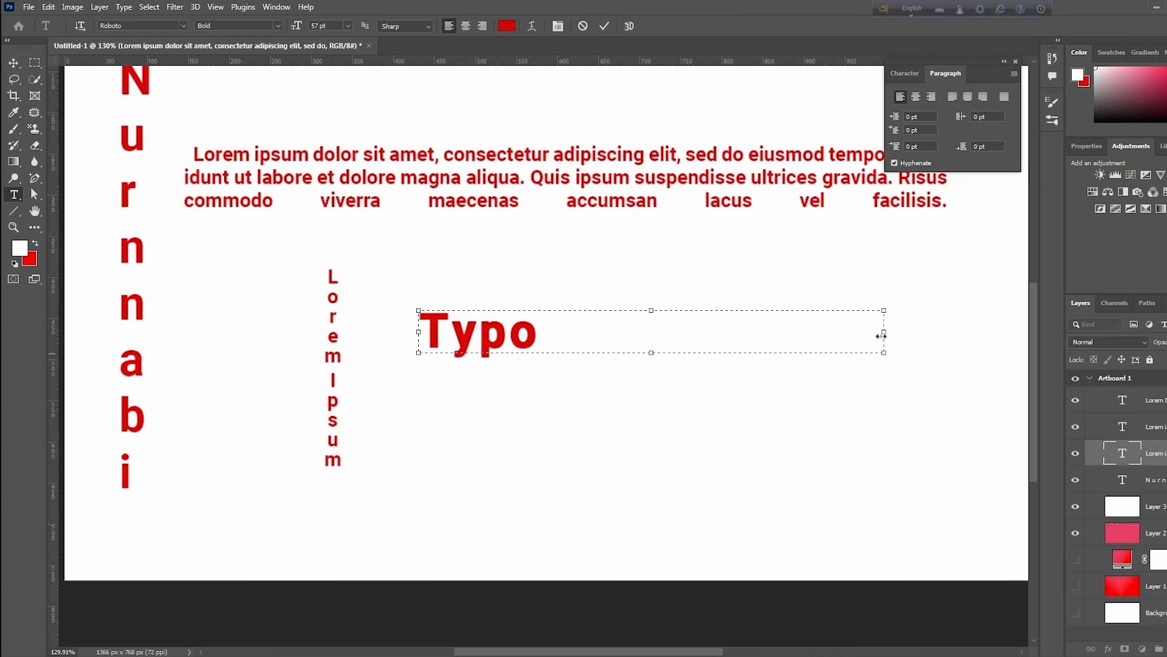
drag(884, 332, 545, 332)
click(13, 63)
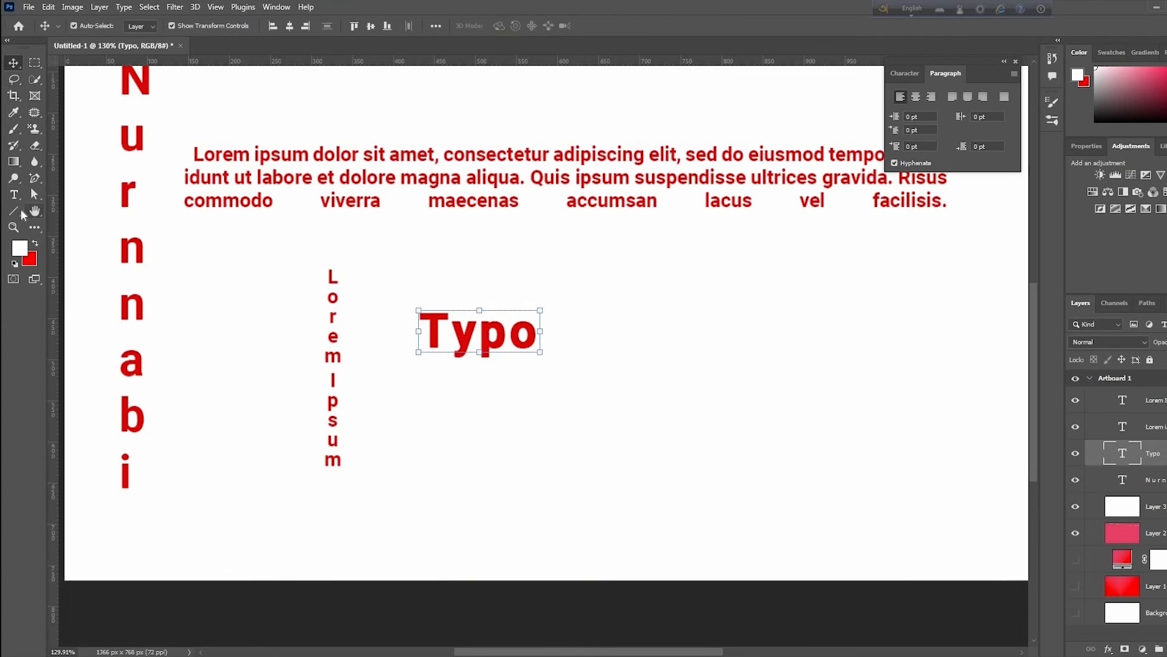
Add a separate text line reading "GRAPHY" and align it directly beneath the left edge of "Typo".
key(t)
text(Lorem Ipsum)
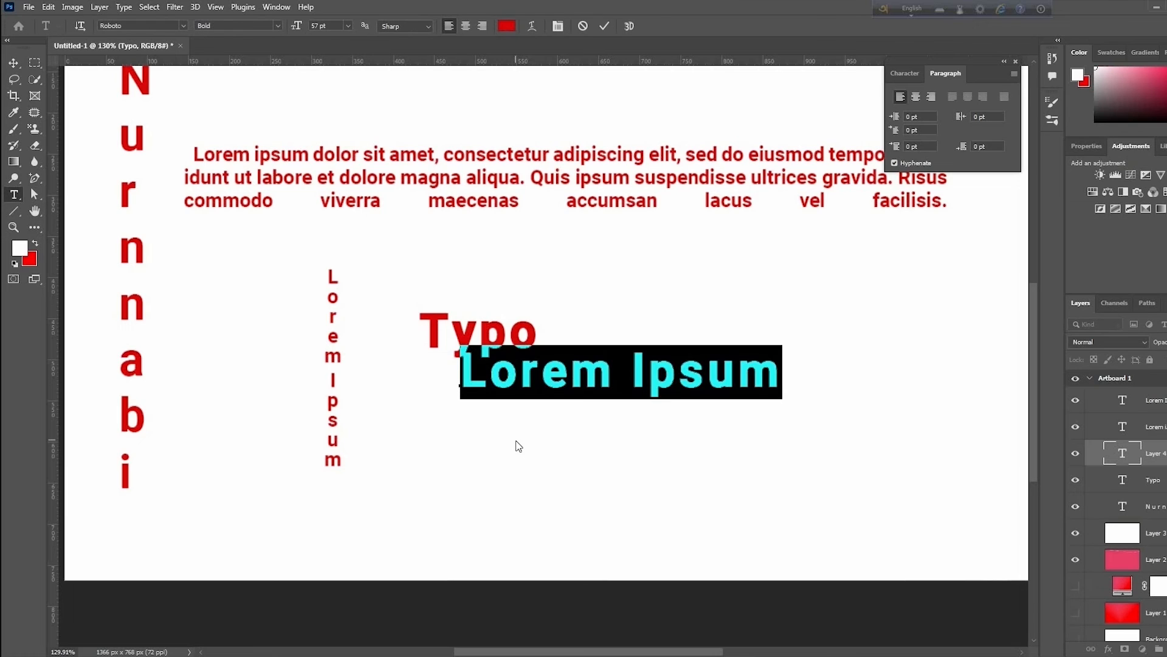
click(515, 447)
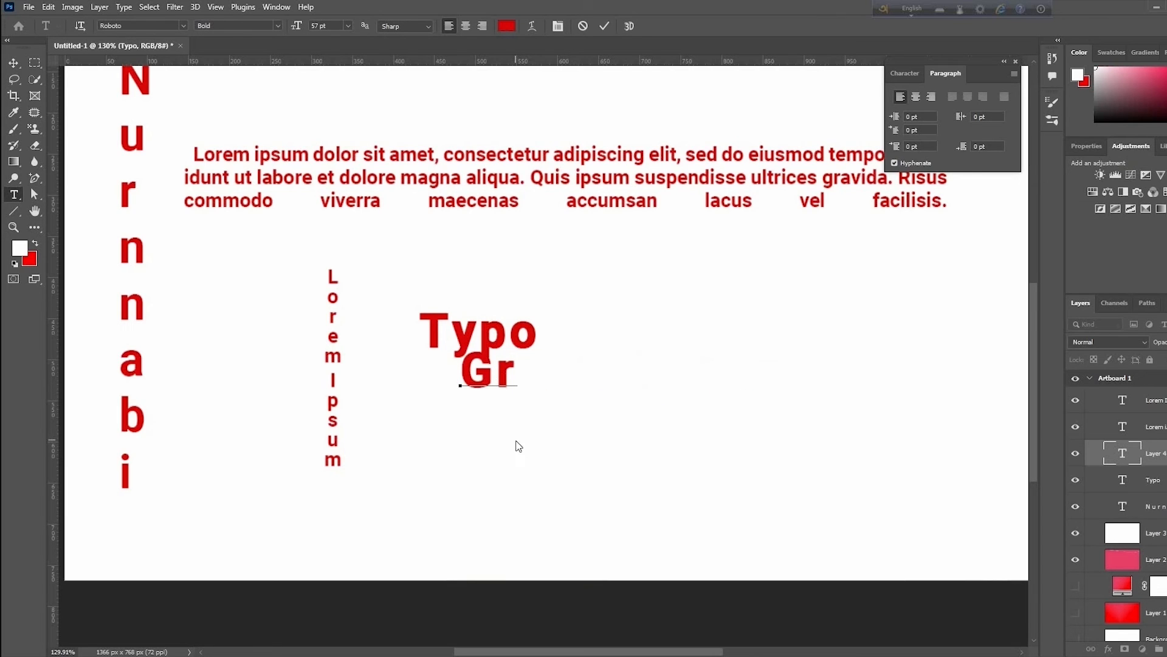
key(BackSpace)
text(RAPHY)
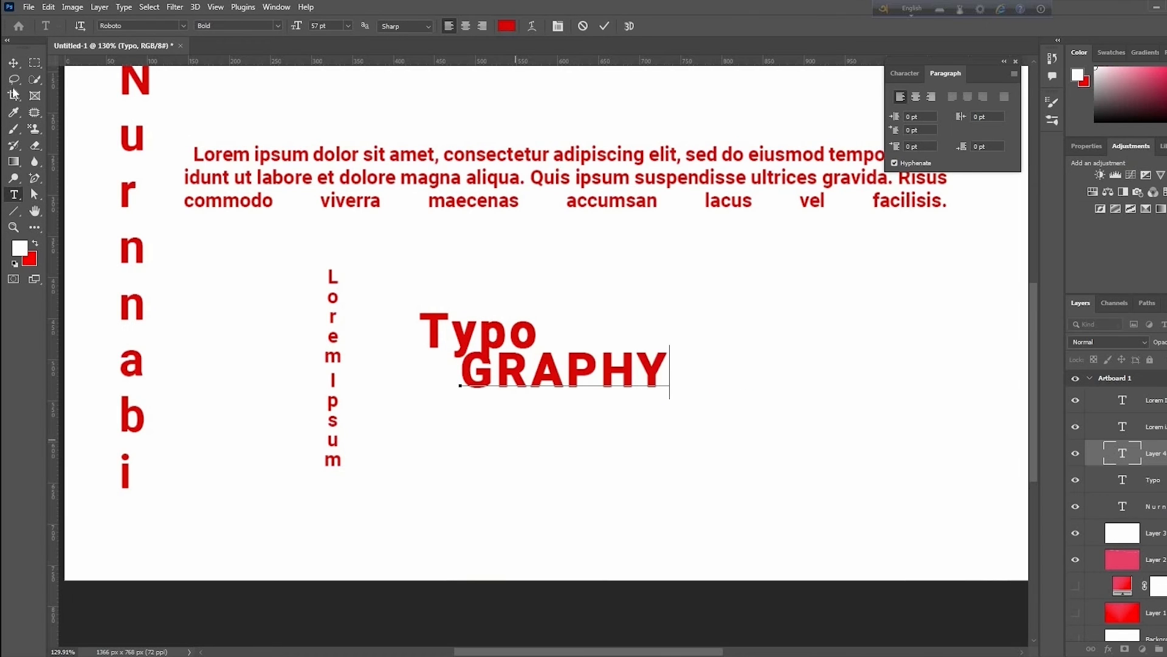
key(ctrl+Return)
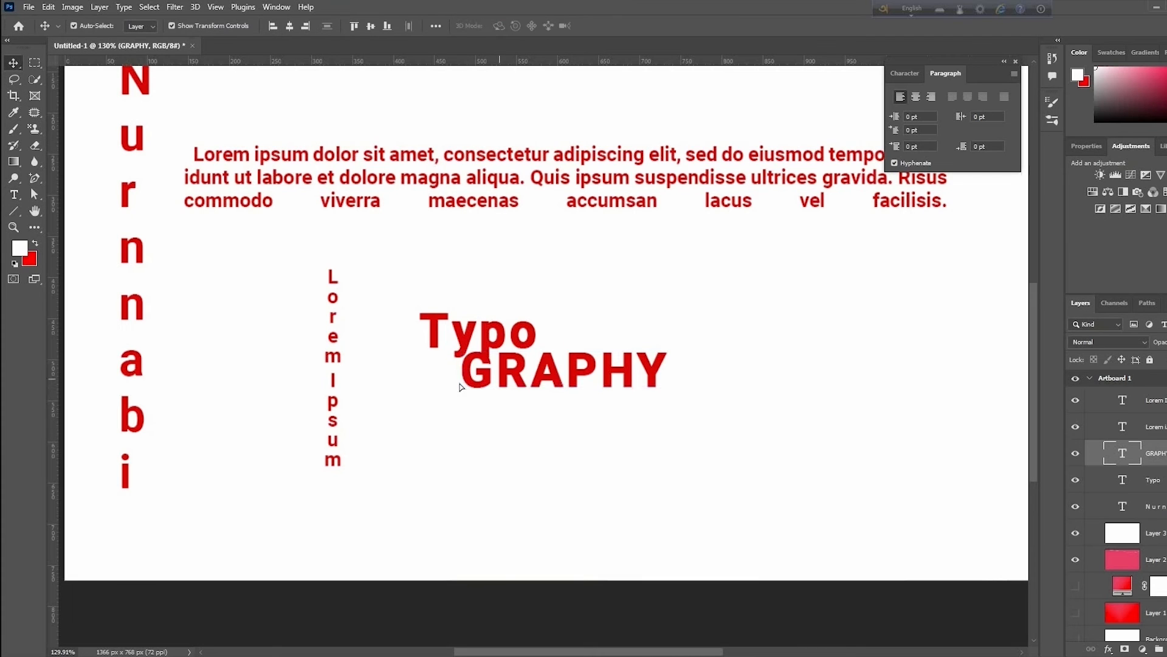
drag(506, 375, 463, 382)
Change the font of the "GRAPHY" text to Akhand-Black.
double_click(463, 382)
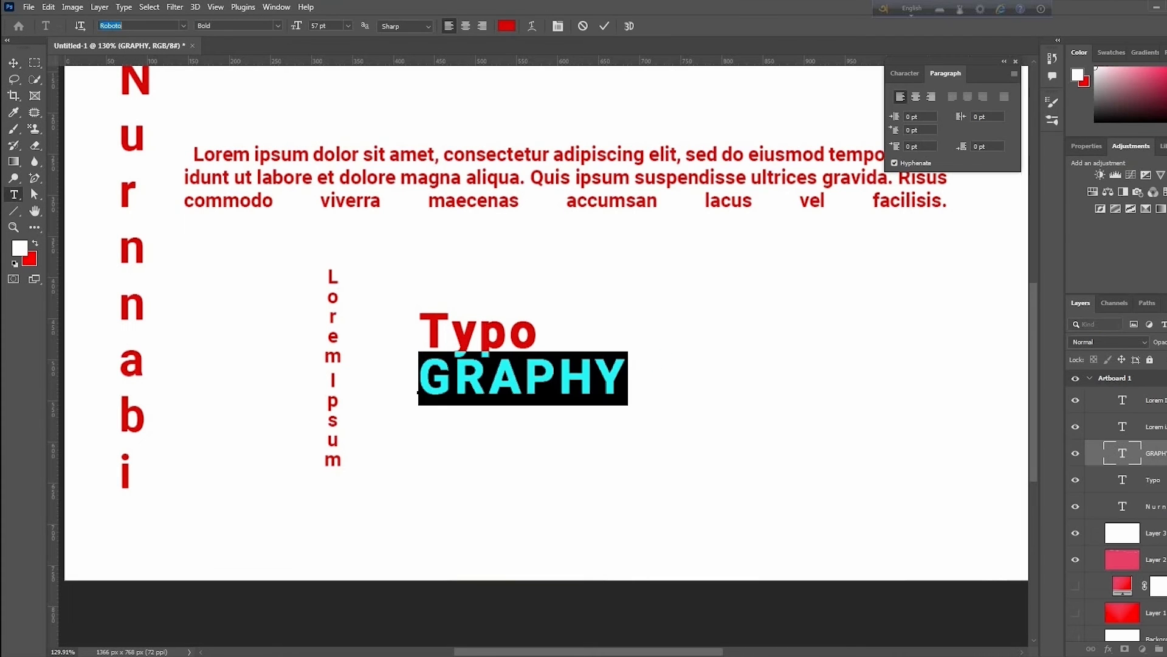
click(140, 26)
text(akhand)
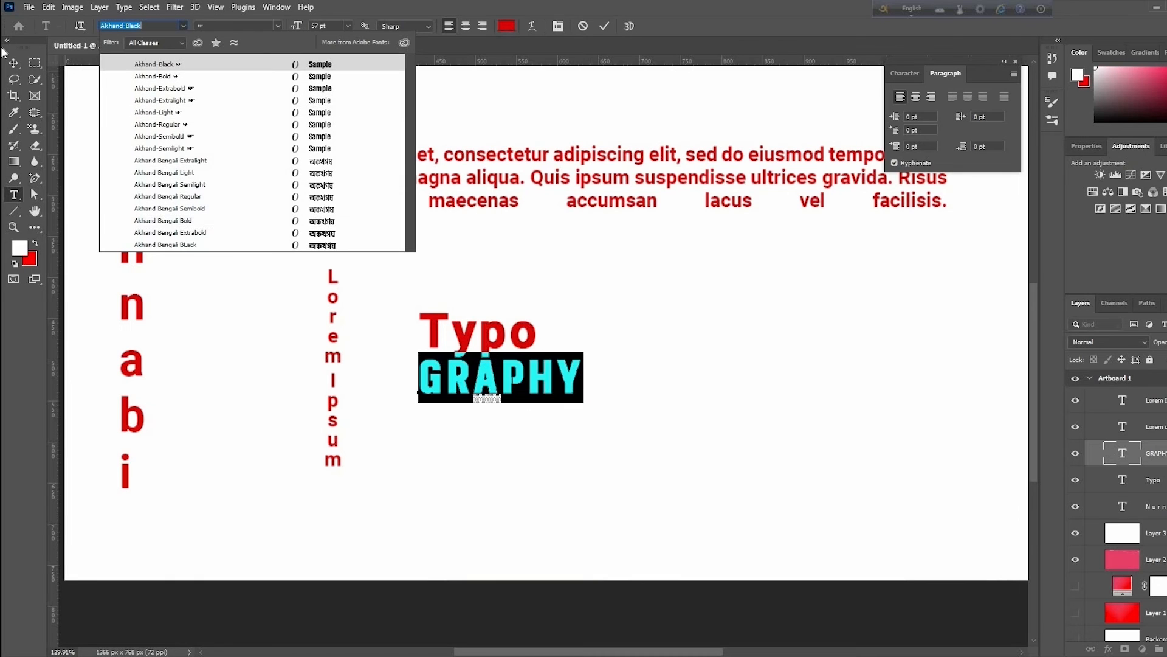
click(320, 76)
Scale "GRAPHY" up to about 214% and place it just below "Typo" with their left edges lined up.
click(13, 63)
drag(583, 380, 677, 416)
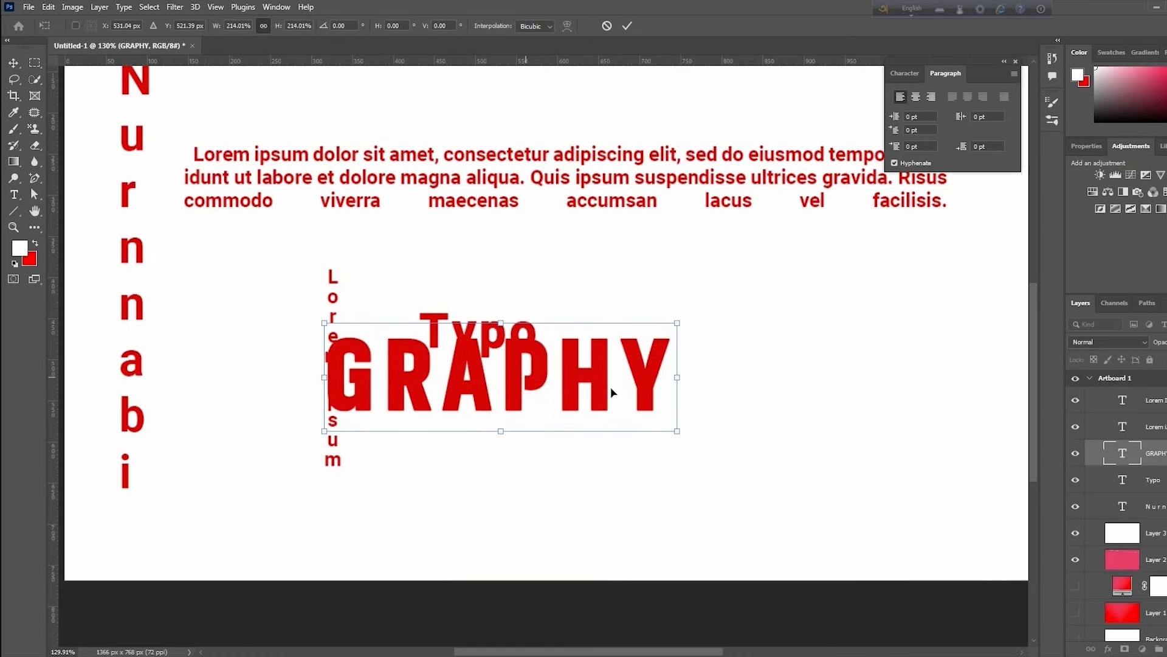
drag(611, 392, 700, 416)
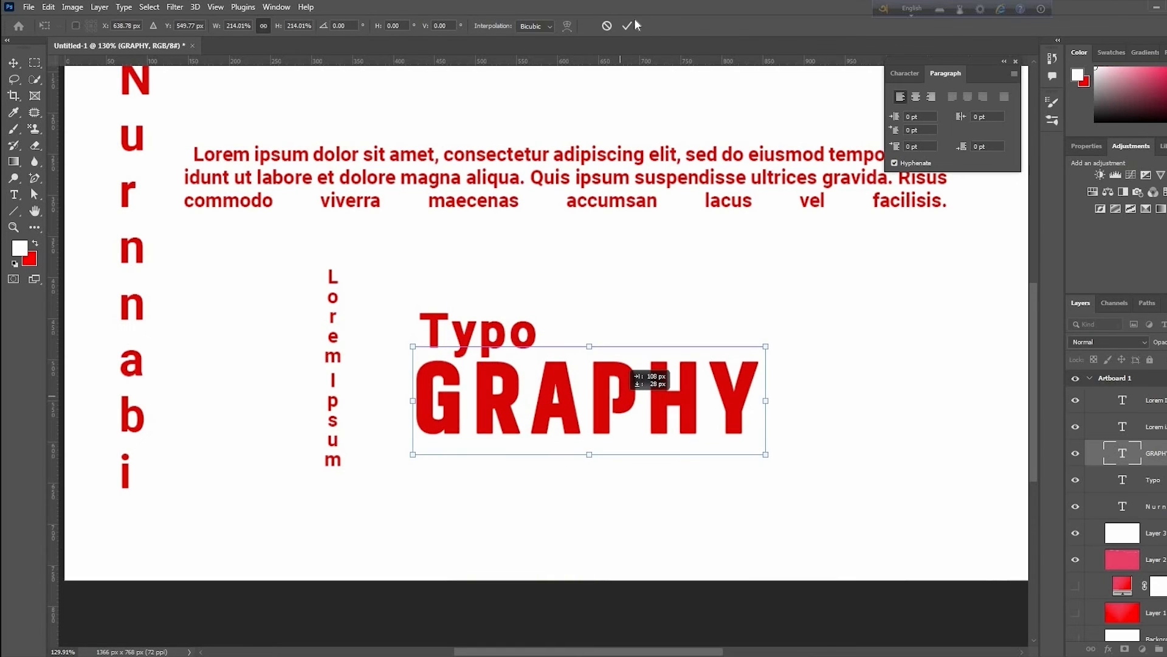
click(631, 24)
Apply All Caps to the "Typo" text and widen its text box so the whole word fits.
double_click(1122, 480)
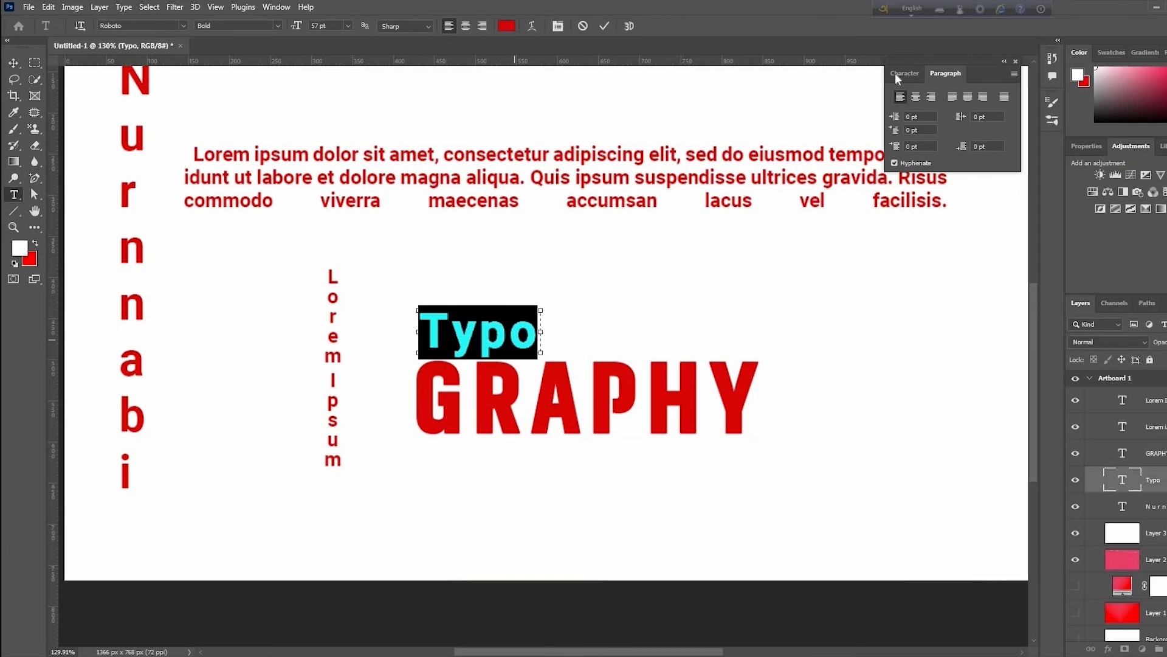
click(905, 73)
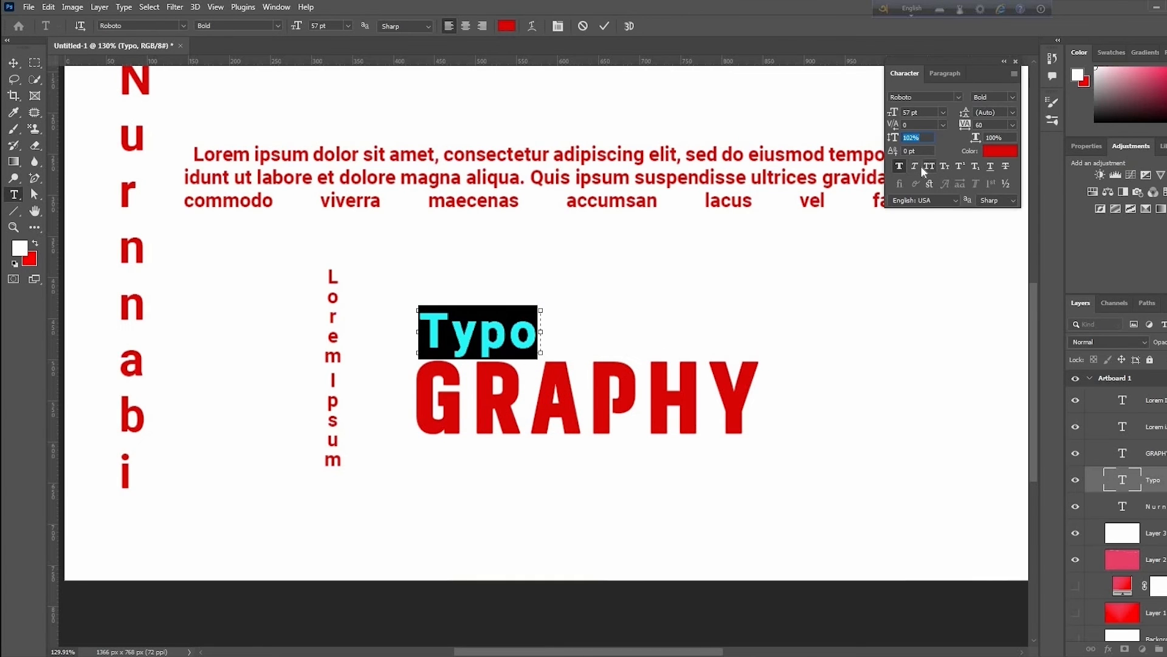
click(926, 167)
click(539, 327)
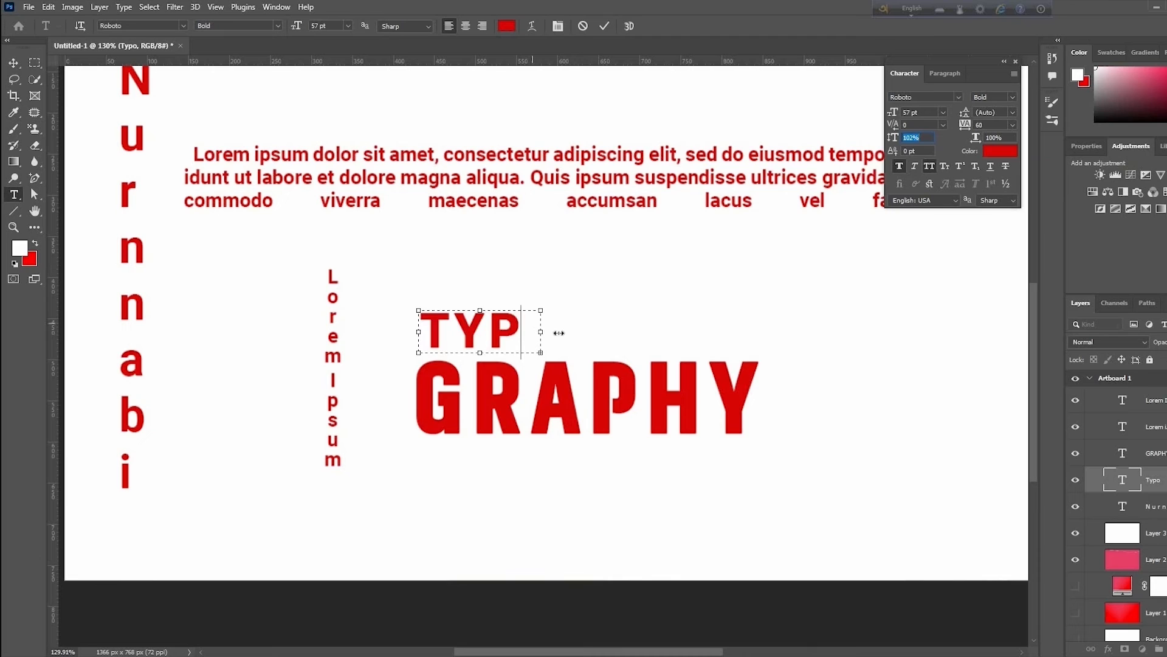
drag(558, 333, 582, 332)
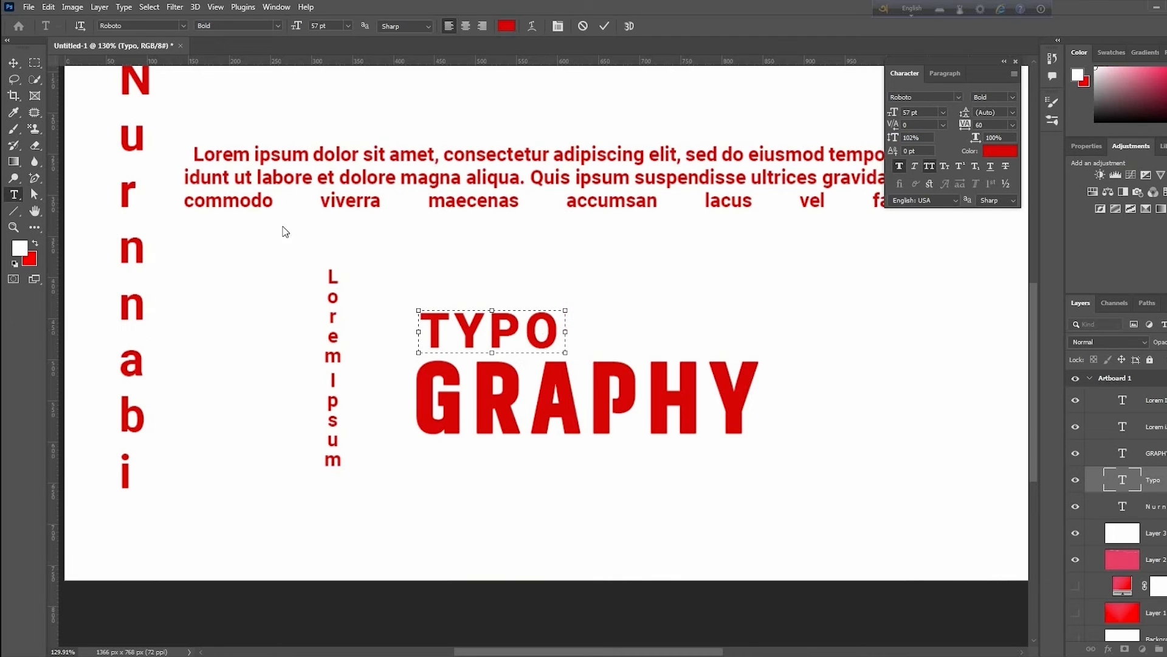
Move "TYPO" closer above "GRAPHY" and stretch it slightly wider with Free Transform.
scroll(477, 334, up, 3)
drag(478, 335, 527, 357)
key(ctrl+t)
drag(602, 344, 617, 344)
click(629, 29)
click(630, 267)
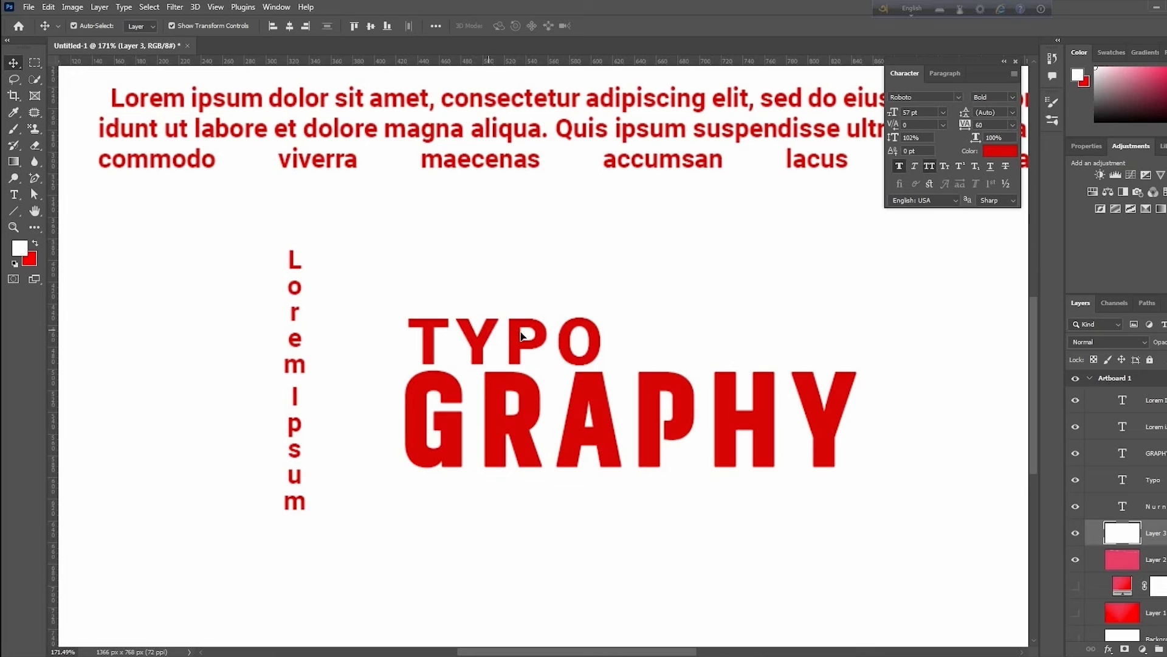
Reduce the "TYPO" layer's fill to 0% and add a Stroke layer style to it.
click(521, 334)
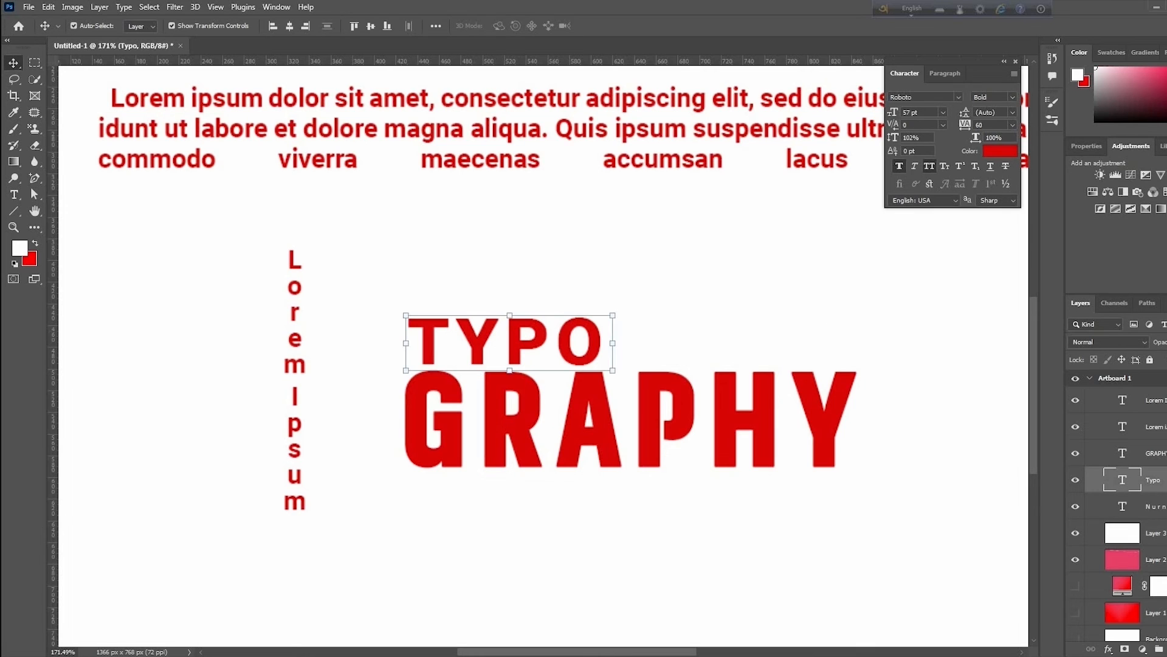
drag(1166, 360, 1117, 373)
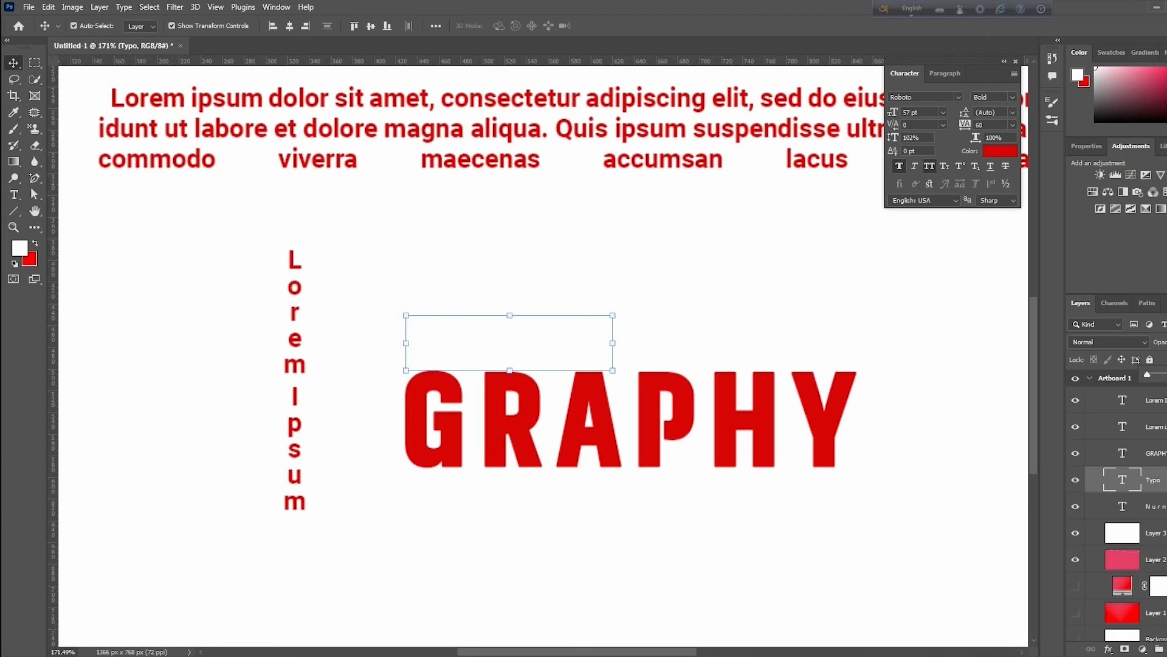
right_click(1160, 480)
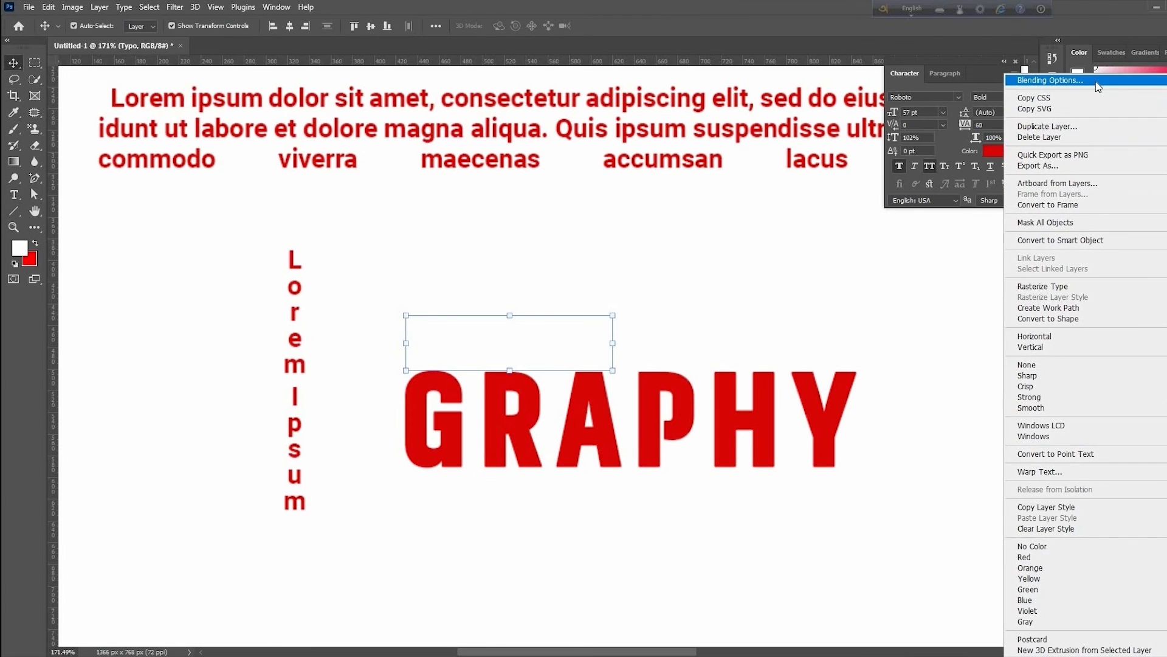
click(1095, 83)
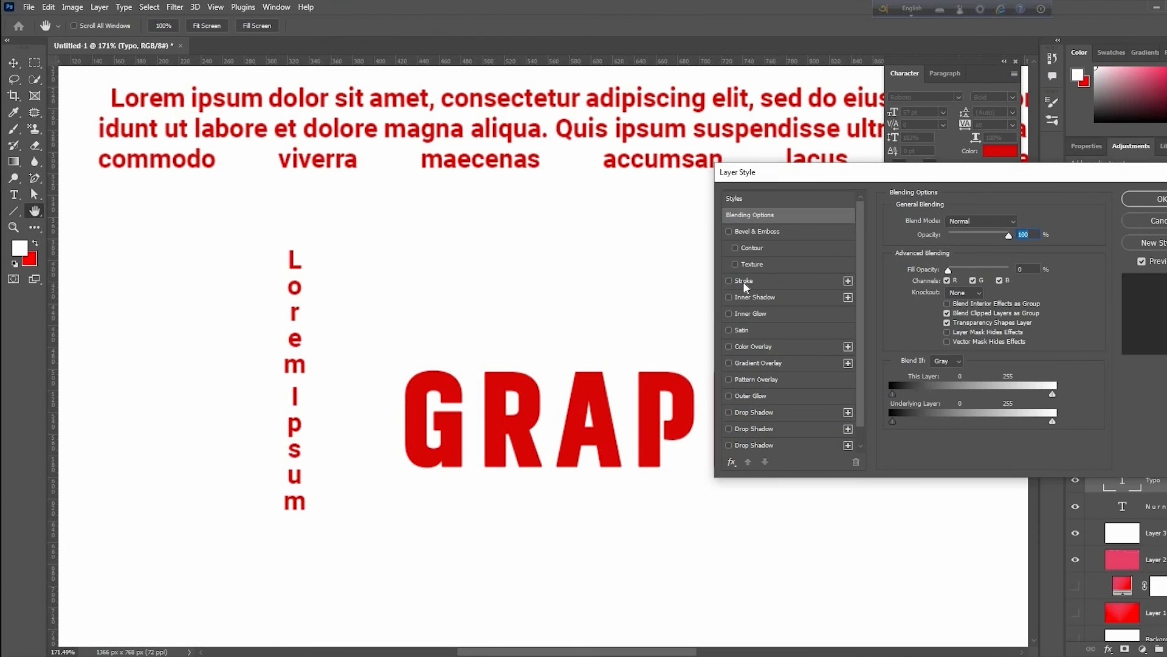
click(742, 282)
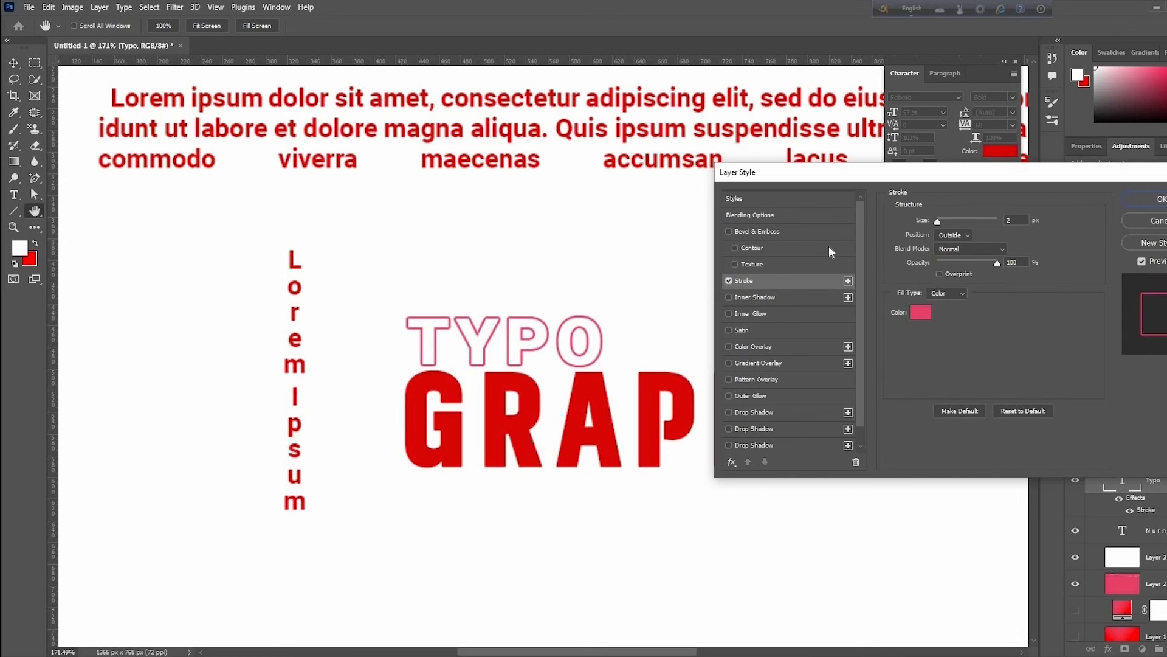
Set the "TYPO" stroke to red da0606, sampled from "GRAPHY", with a size of 5 px, and apply the layer style.
click(918, 313)
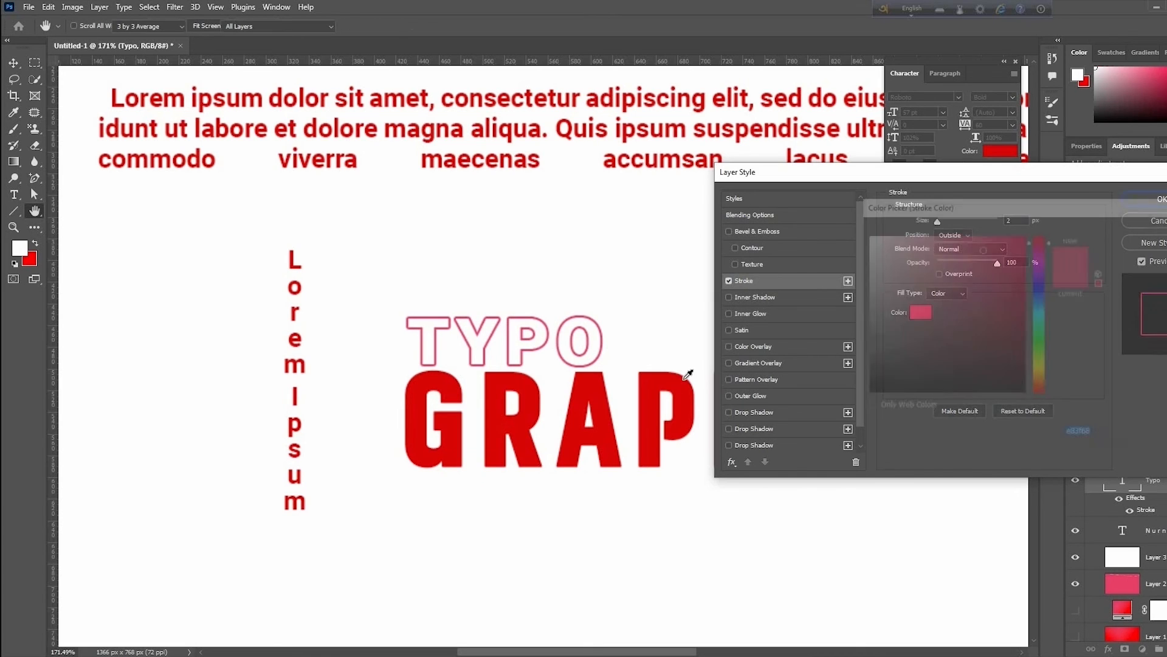
click(638, 396)
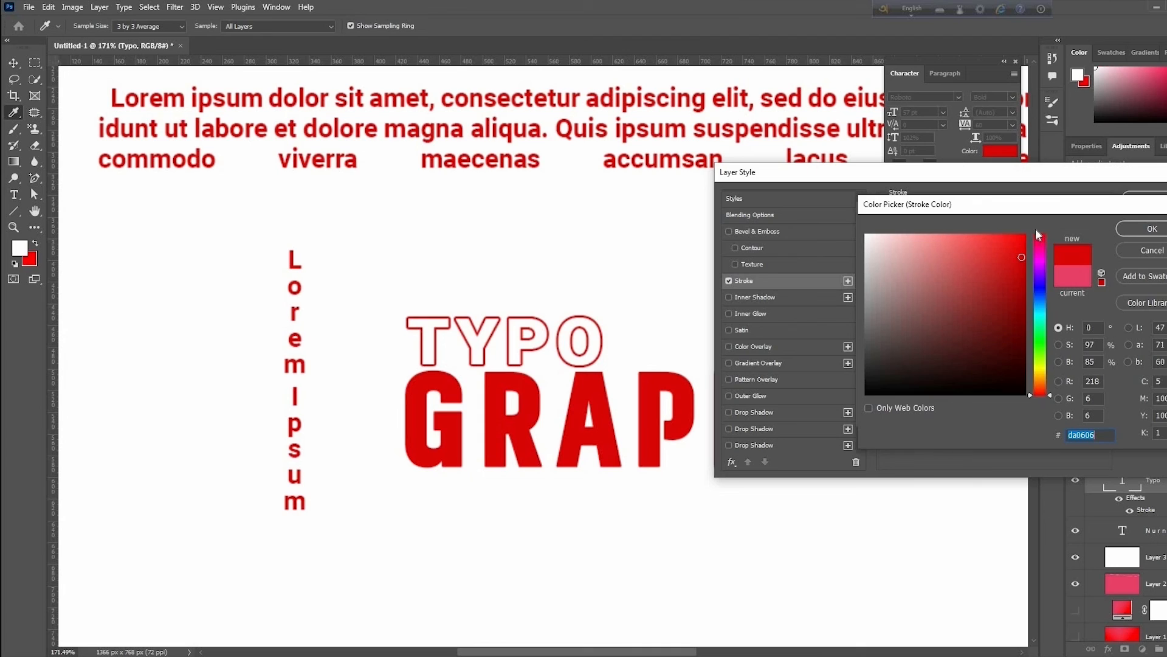
key(Return)
double_click(1023, 221)
text(5)
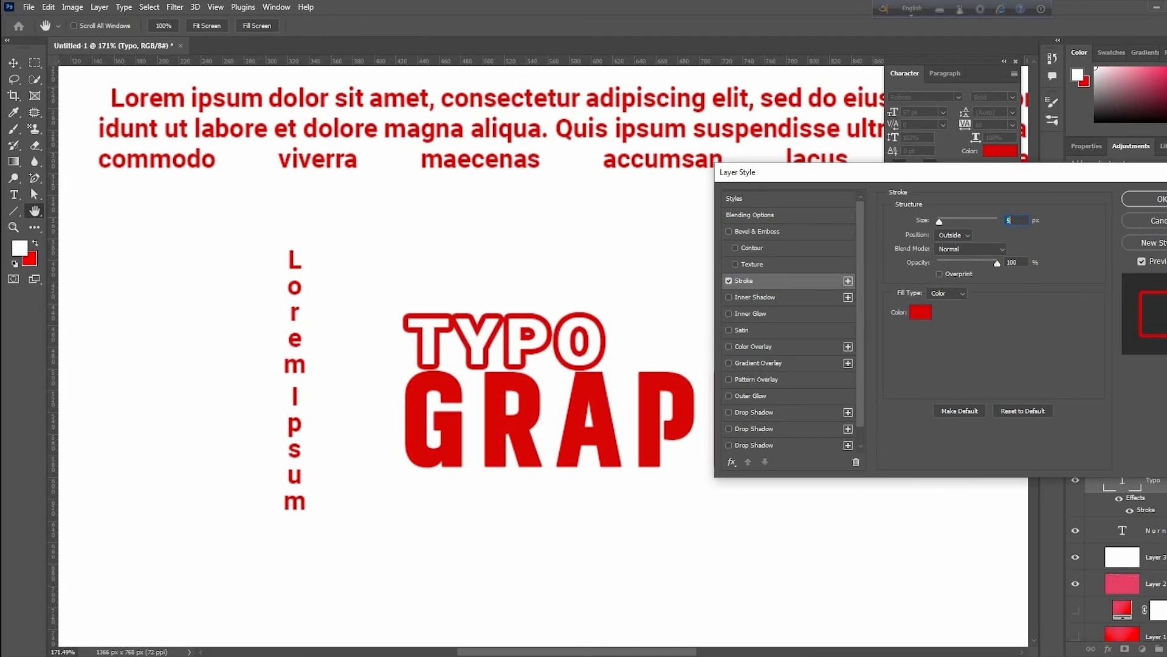
key(Return)
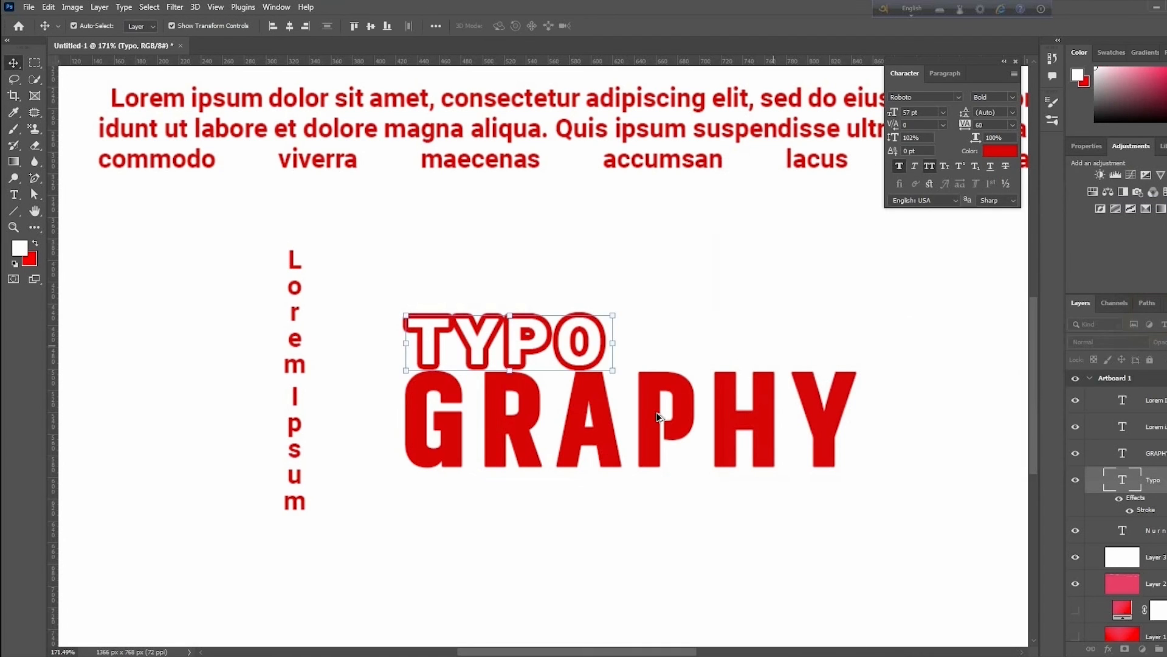
Examine the outlined "TYPO" and solid "GRAPHY" lettering together, up close and within the whole artboard.
click(755, 339)
scroll(755, 339, down, 2)
click(616, 420)
scroll(520, 322, up, 3)
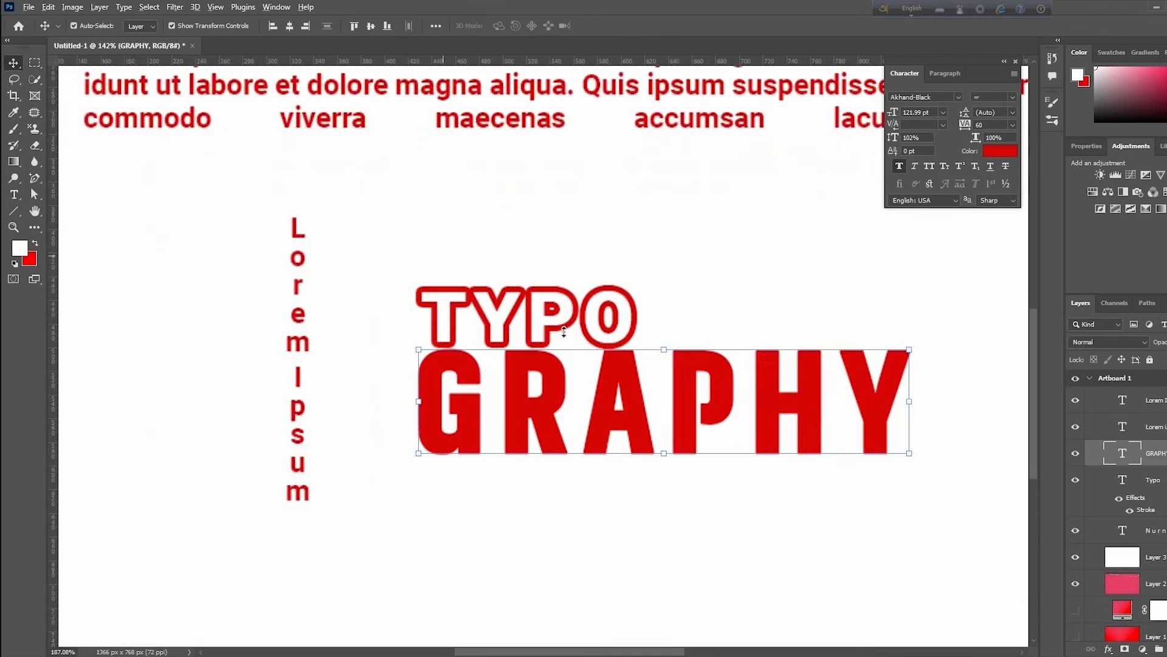
shift+click(518, 312)
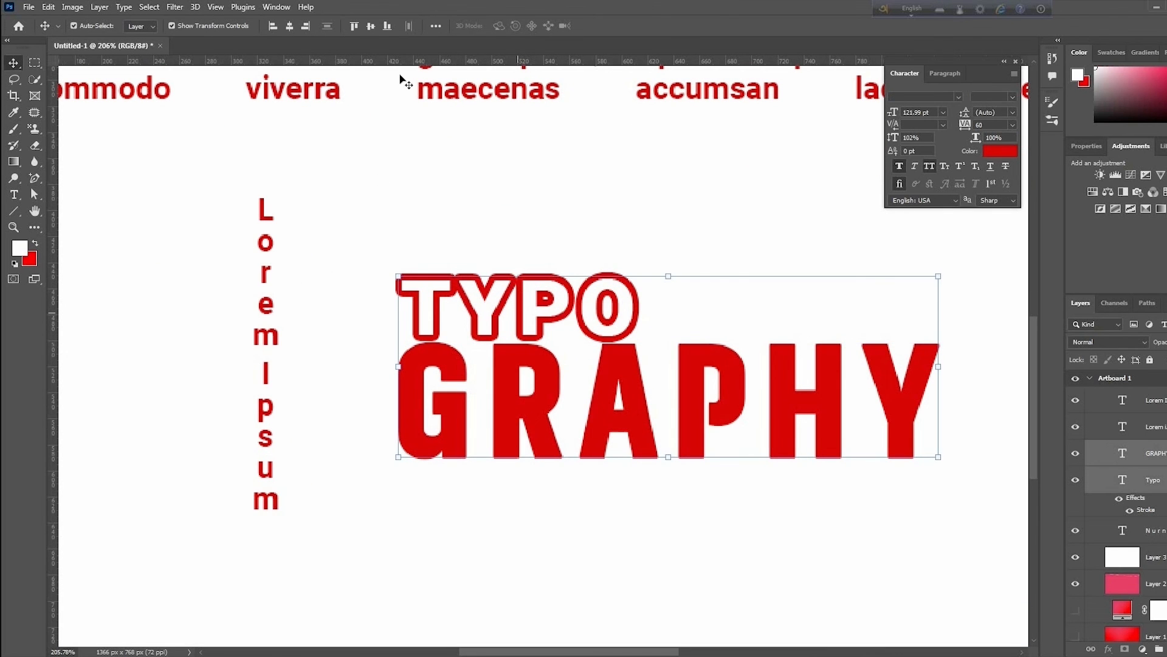
click(453, 214)
scroll(453, 214, down, 4)
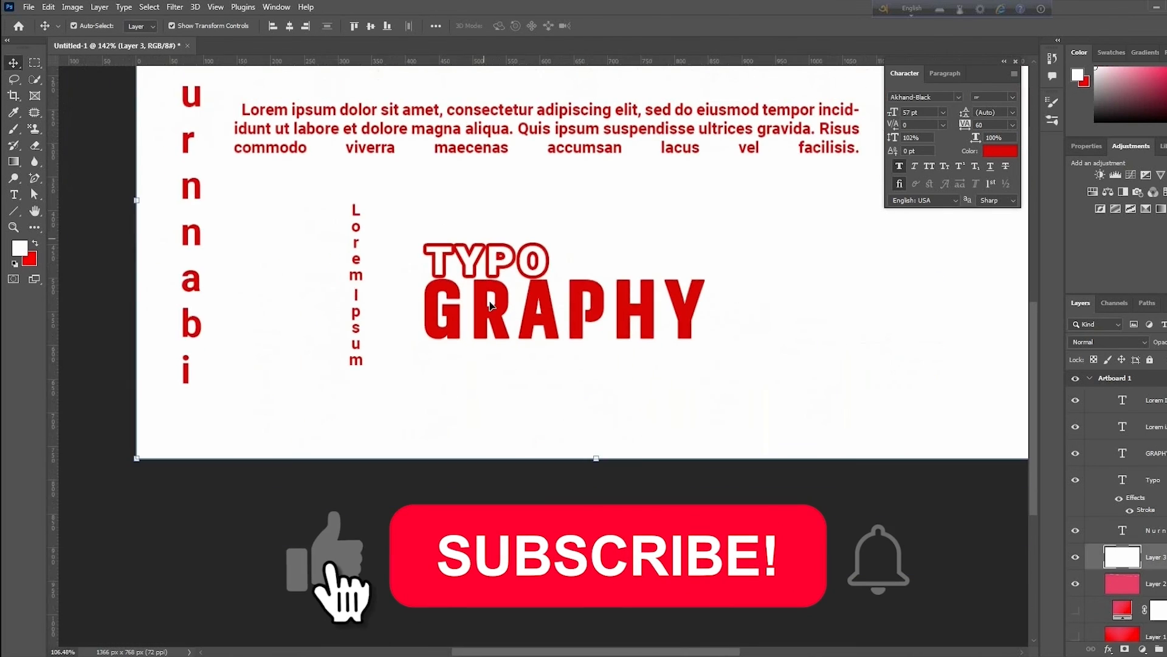